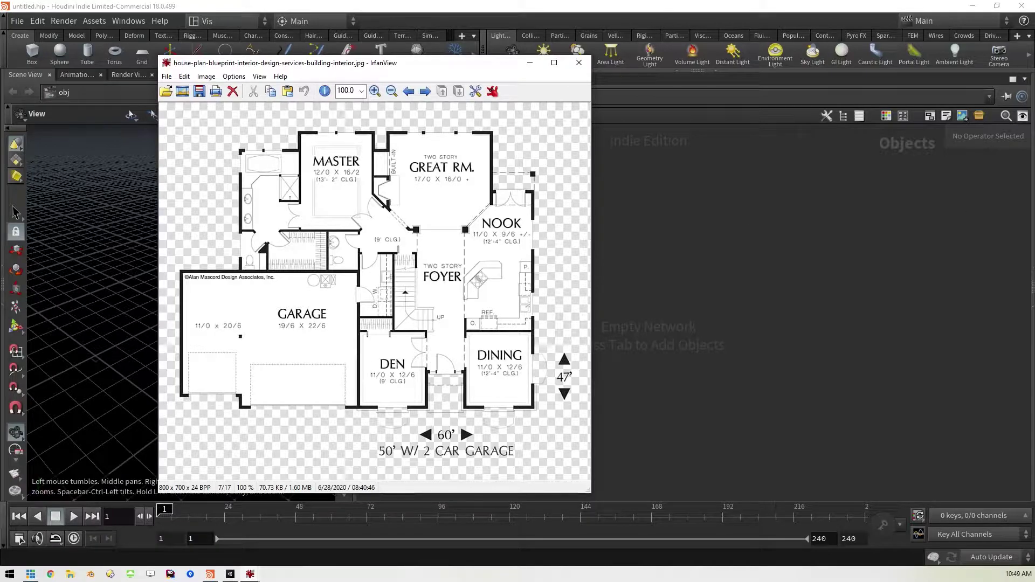
Place the blueprint.png and bp3.png images beside the original house plan, mirroring blueprint.png horizontally to compare them.
{"action": "left_click_drag", "start_coordinate": [901, 85], "coordinate": [804, 81]}
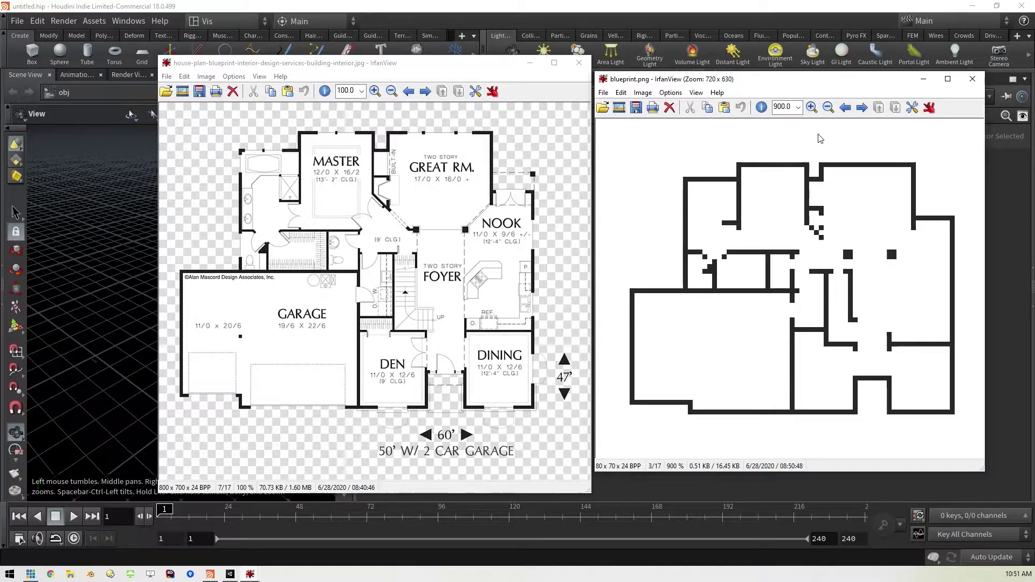
{"action": "key", "text": "h"}
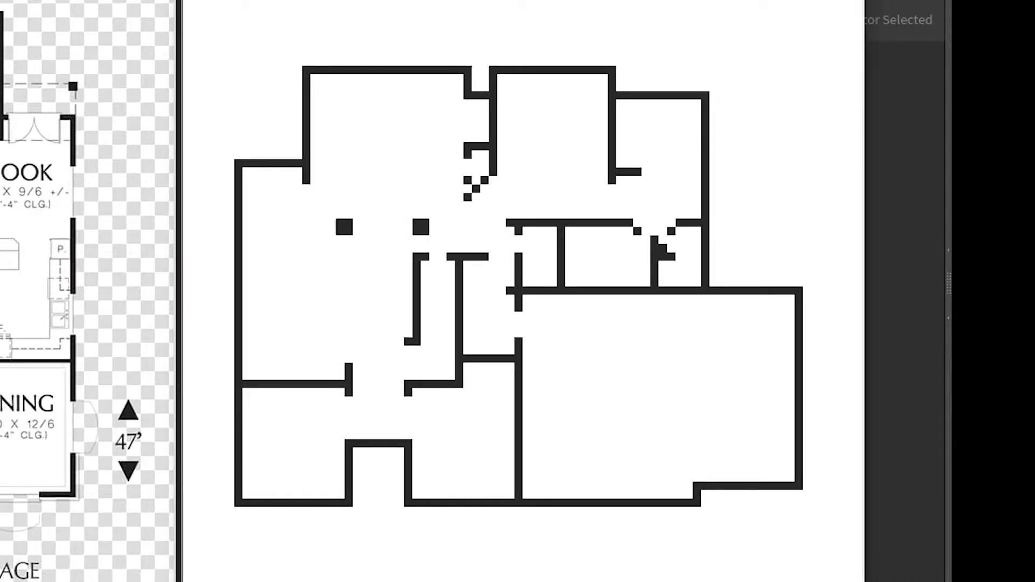
{"action": "left_click_drag", "start_coordinate": [958, 3], "coordinate": [570, 5]}
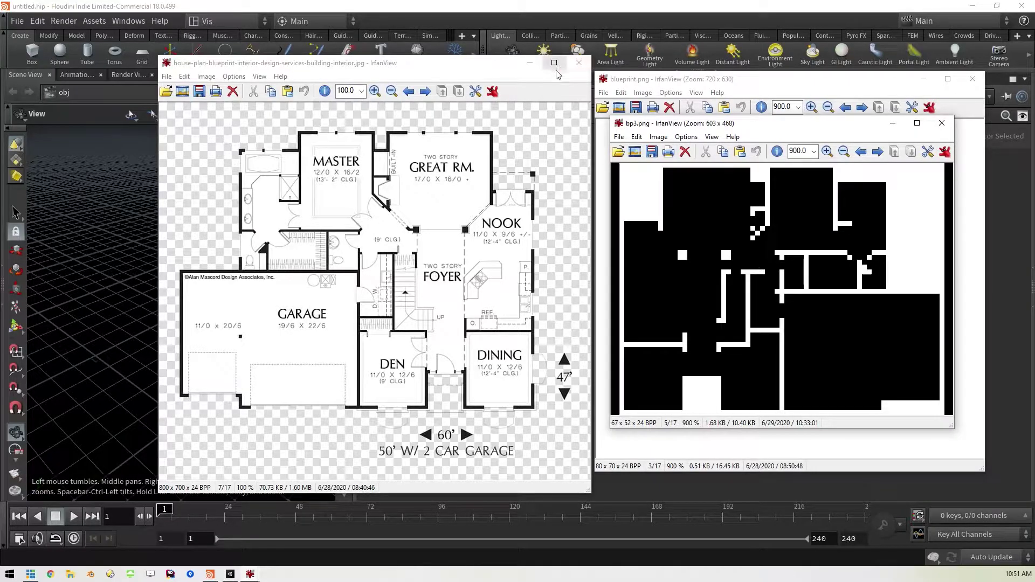
Move the three floor-plan image windows out of the Houdini workspace.
{"action": "left_click_drag", "start_coordinate": [462, 65], "coordinate": [1034, 75]}
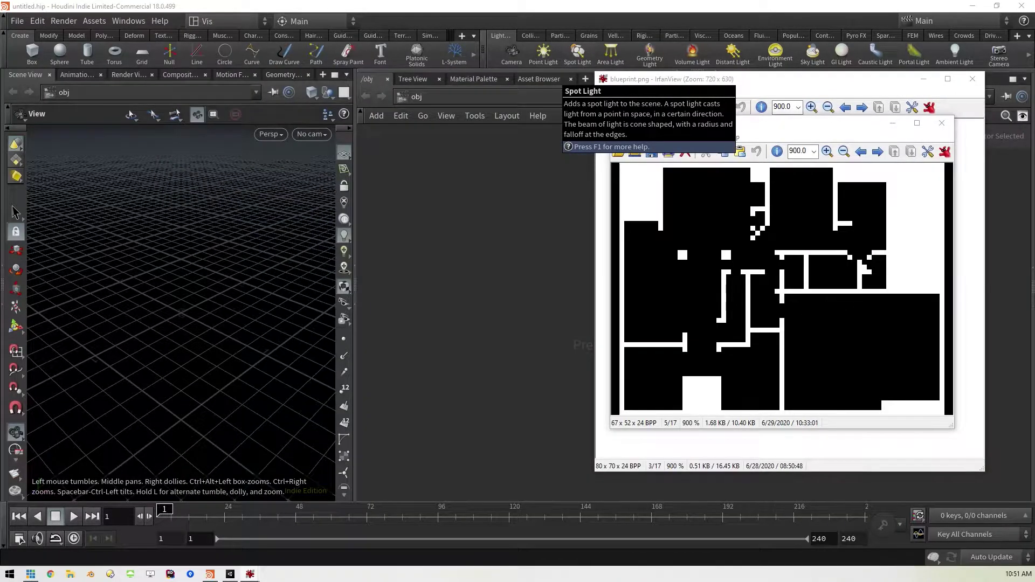
{"action": "left_click_drag", "start_coordinate": [718, 80], "coordinate": [1034, 80]}
{"action": "left_click", "coordinate": [652, 152]}
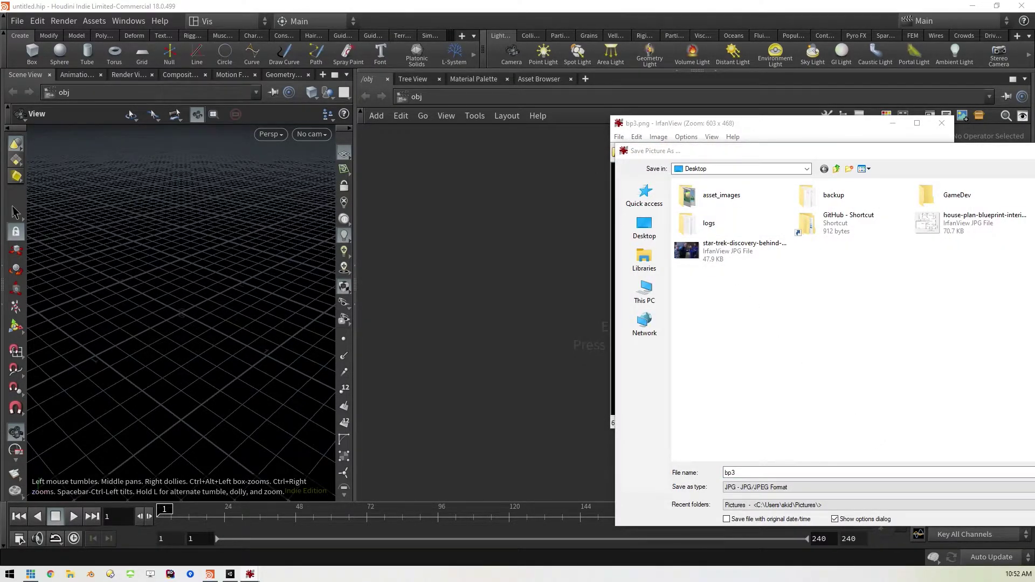
{"action": "key", "text": "Escape"}
{"action": "left_click_drag", "start_coordinate": [775, 127], "coordinate": [629, 161]}
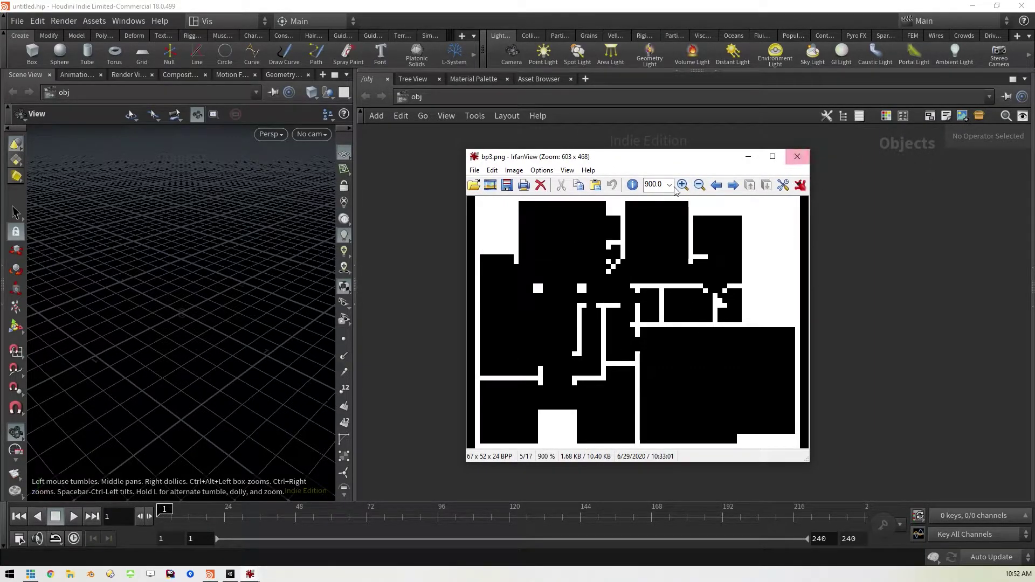
{"action": "left_click_drag", "start_coordinate": [686, 158], "coordinate": [1034, 186]}
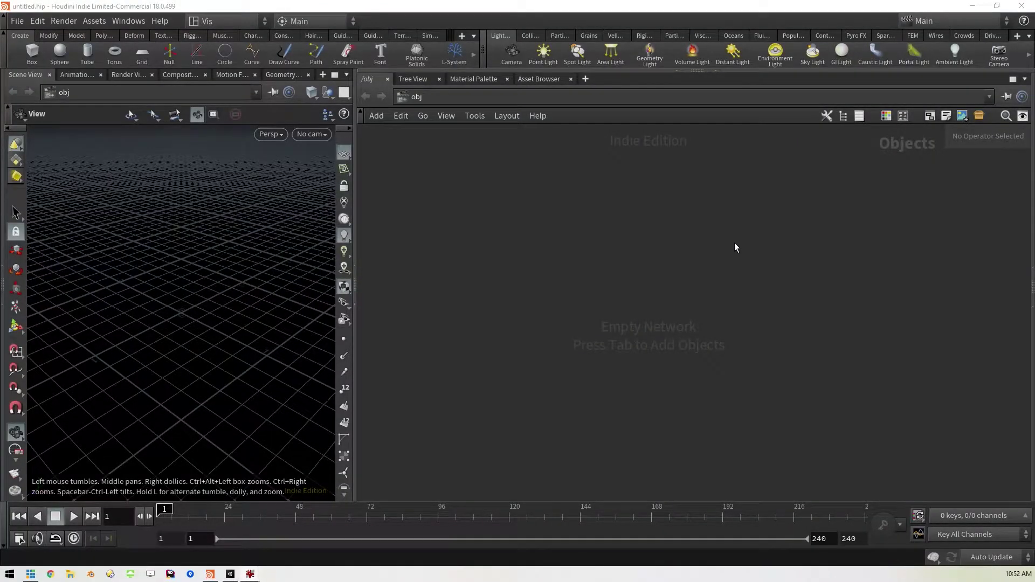
Create a Geometry object in the empty object network and enter its geometry network.
{"action": "left_click", "coordinate": [624, 272]}
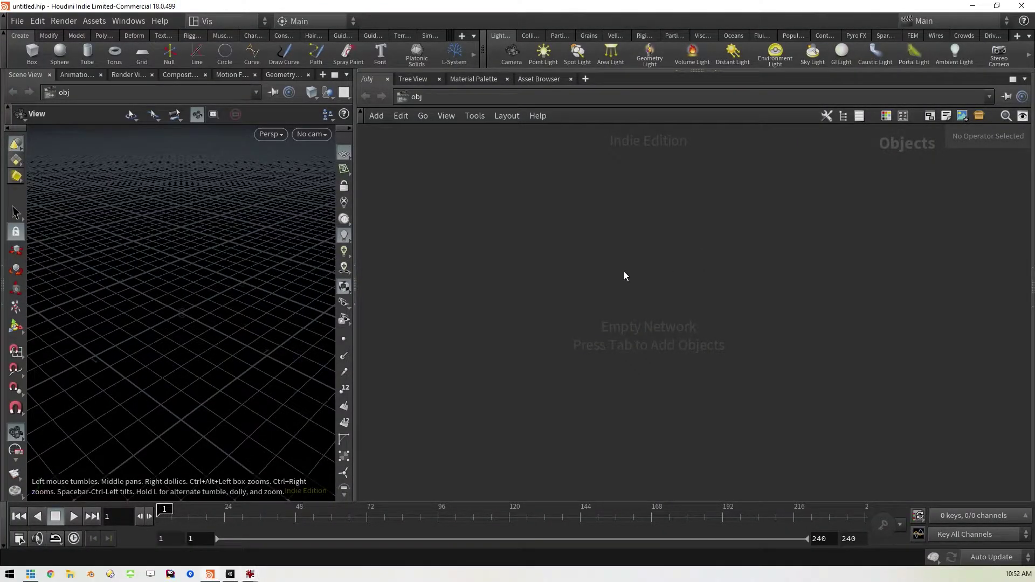
{"action": "key", "text": "Tab"}
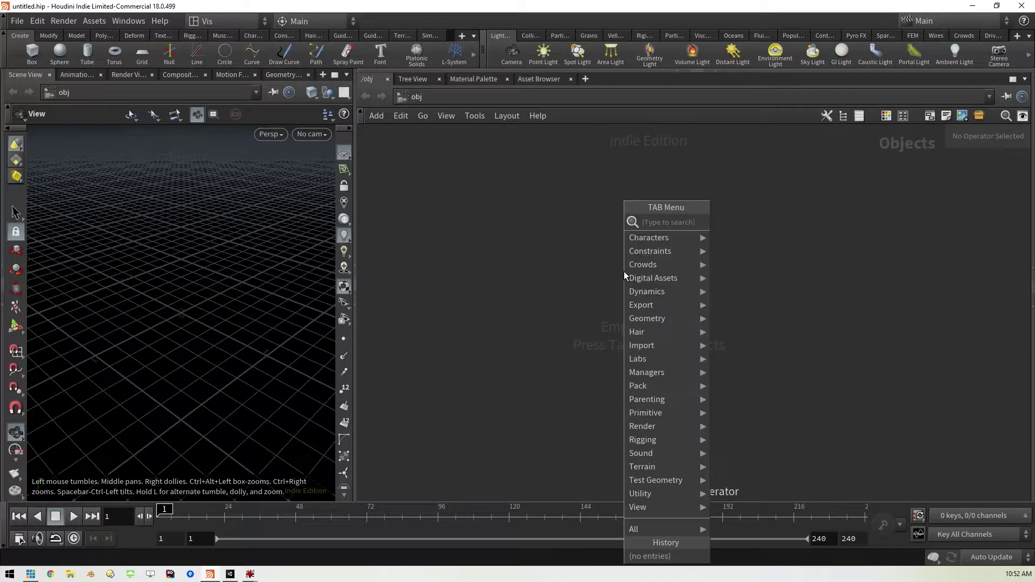
{"action": "type", "text": "geo"}
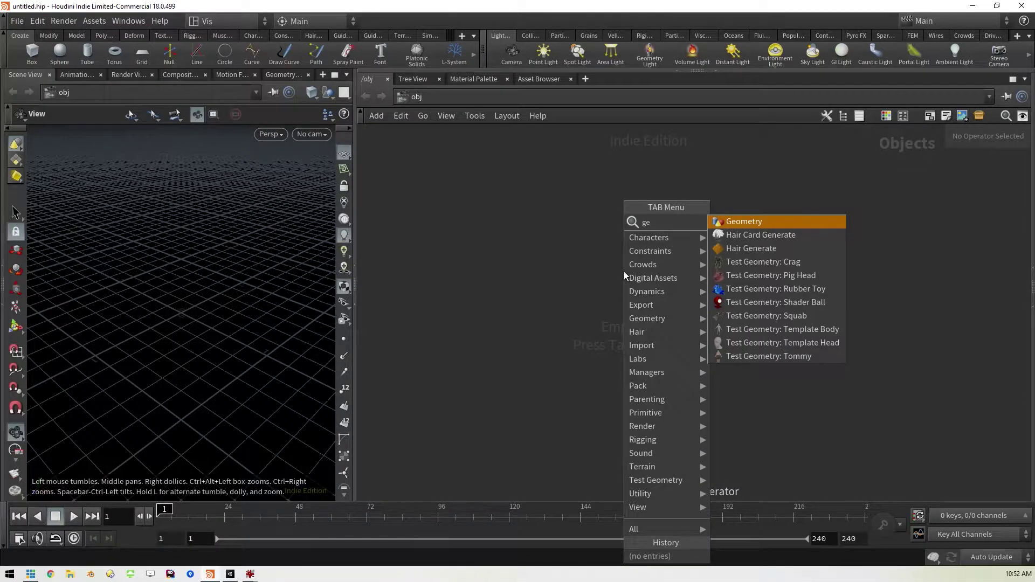
{"action": "key", "text": "Return"}
{"action": "left_click", "coordinate": [623, 270]}
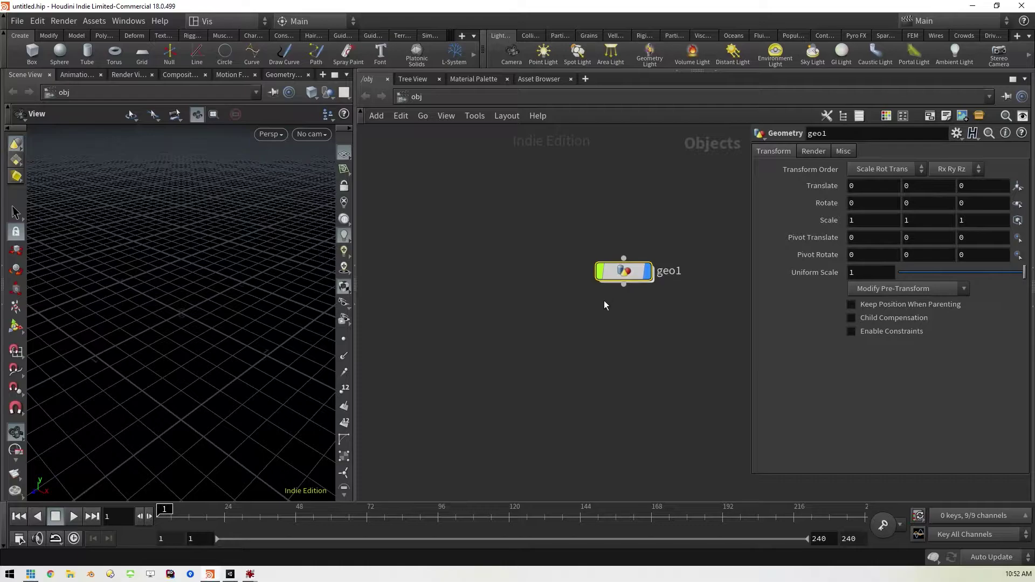
{"action": "left_click_drag", "start_coordinate": [621, 273], "coordinate": [474, 222]}
{"action": "double_click", "coordinate": [479, 220]}
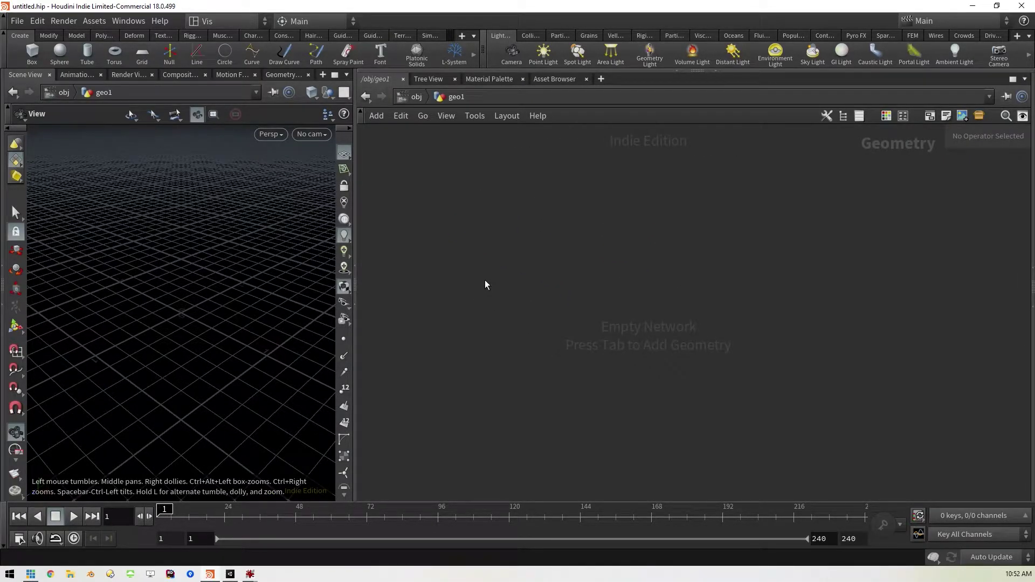
Add a Labs WFC Initialize Grid node to the geometry network.
{"action": "key", "text": "Tab"}
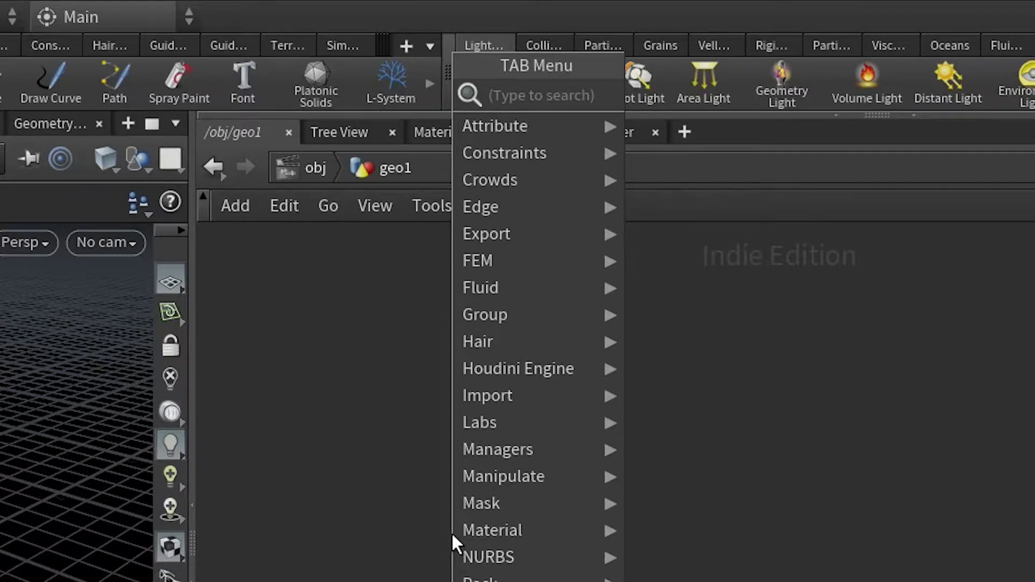
{"action": "type", "text": "wfc"}
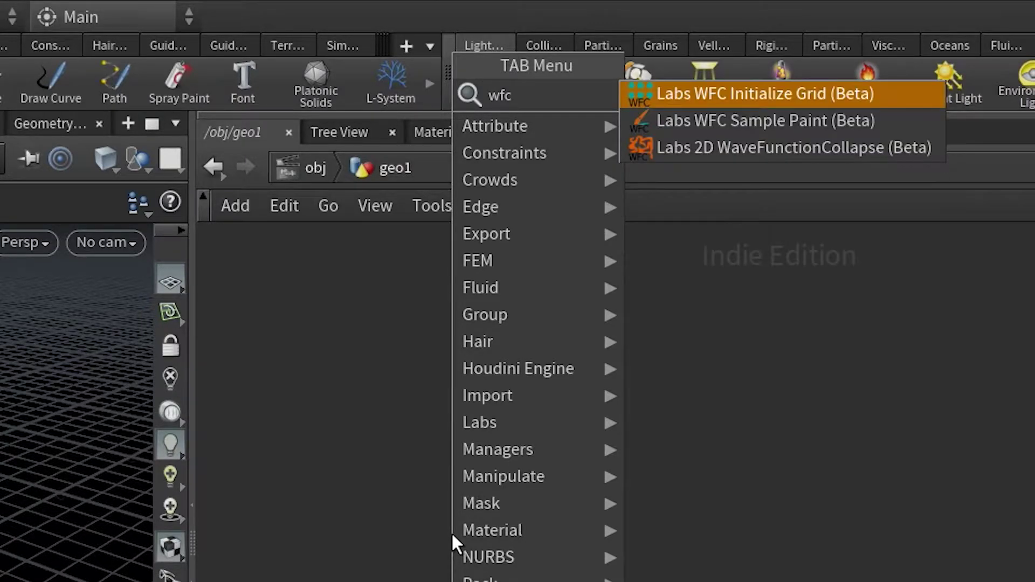
{"action": "key", "text": "Return"}
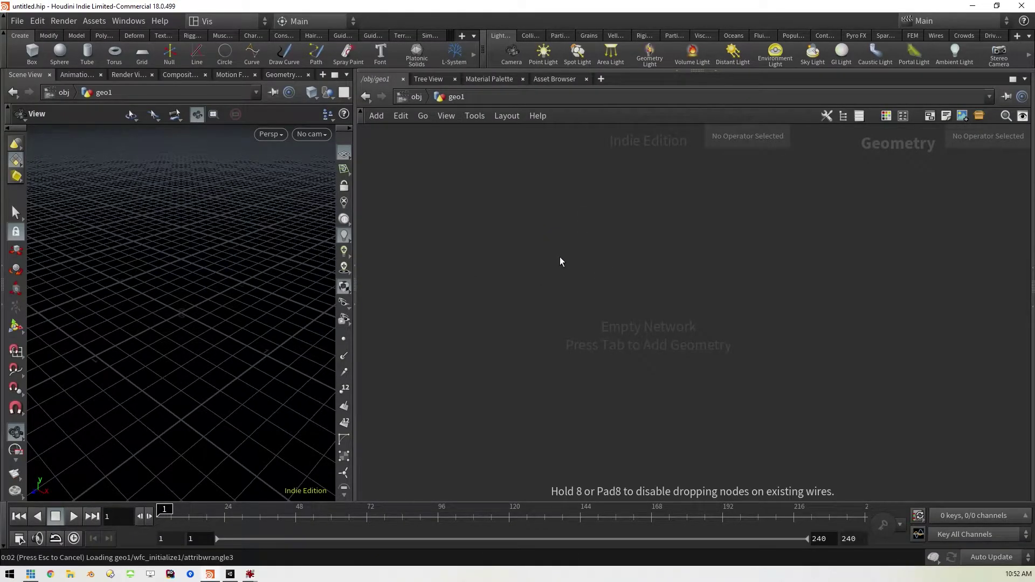
{"action": "left_click", "coordinate": [587, 217]}
{"action": "left_click_drag", "start_coordinate": [587, 220], "coordinate": [564, 221]}
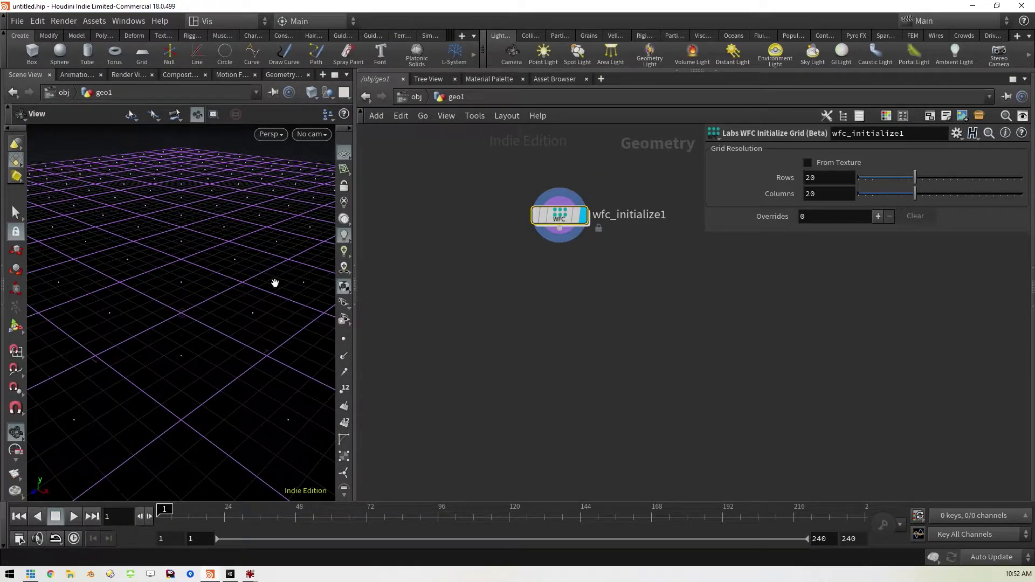
{"action": "scroll", "coordinate": [173, 273], "scroll_direction": "down", "scroll_amount": 7}
{"action": "scroll", "coordinate": [176, 271], "scroll_direction": "down", "scroll_amount": 8}
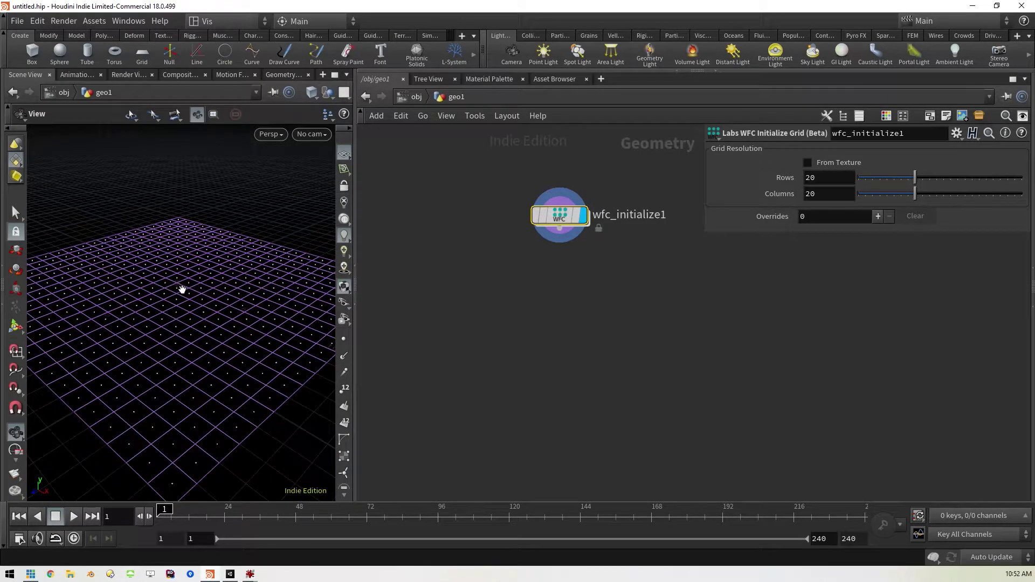
Enable From Texture on the WFC Initialize Grid node and load bp3.png from the Desktop as its texture.
{"action": "left_click", "coordinate": [826, 163]}
{"action": "left_click", "coordinate": [1016, 179]}
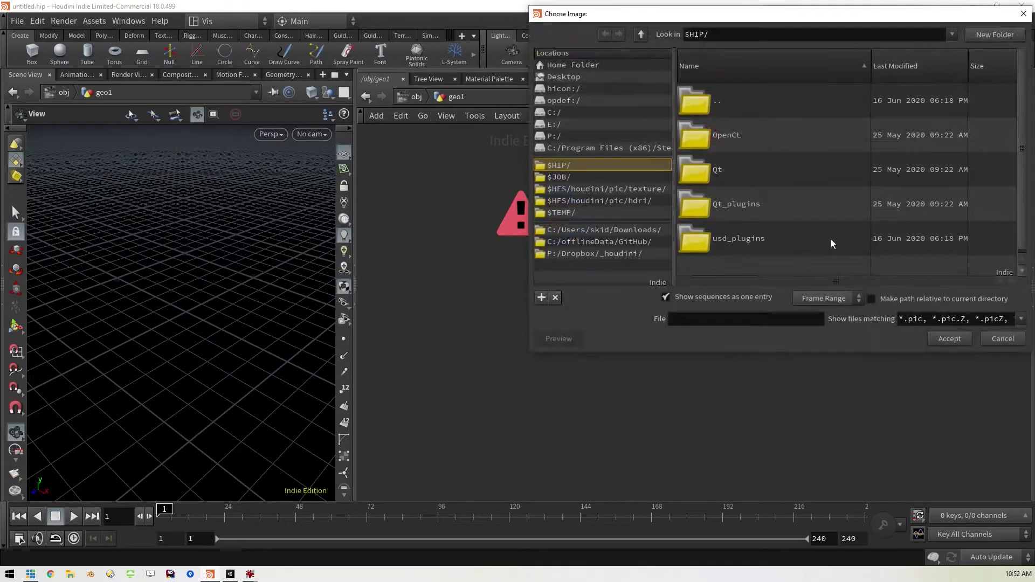
{"action": "left_click", "coordinate": [567, 78]}
{"action": "scroll", "coordinate": [794, 216], "scroll_direction": "down", "scroll_amount": 2}
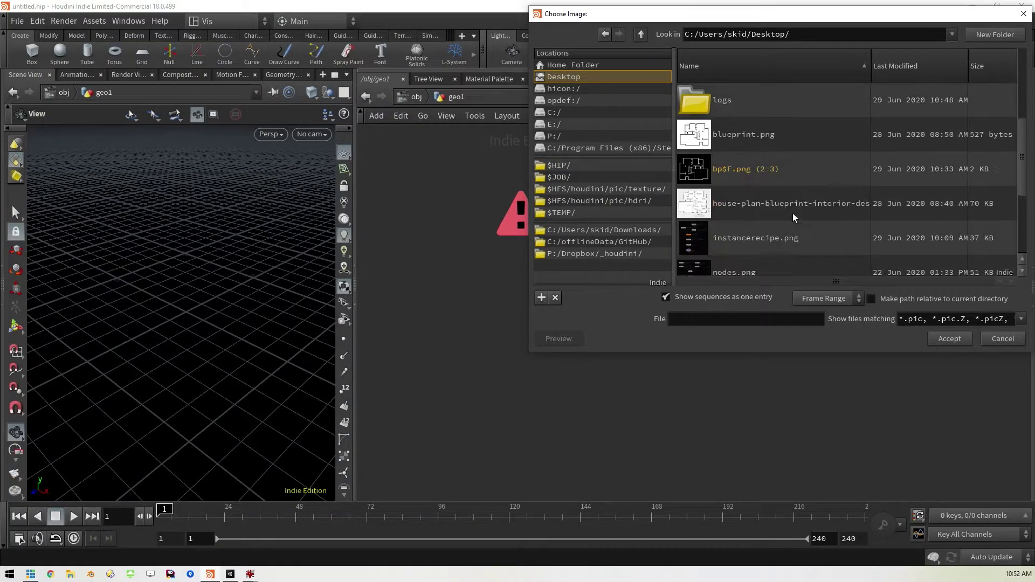
{"action": "left_click", "coordinate": [734, 173]}
{"action": "left_click", "coordinate": [752, 322]}
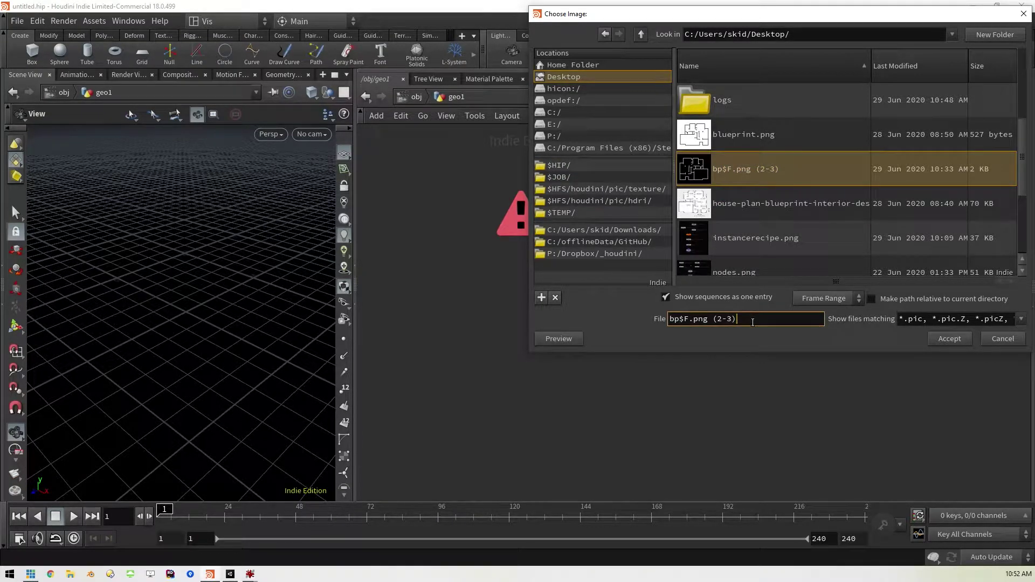
{"action": "key", "text": "Left"}
{"action": "key", "text": "Left"}
{"action": "key", "text": "Return"}
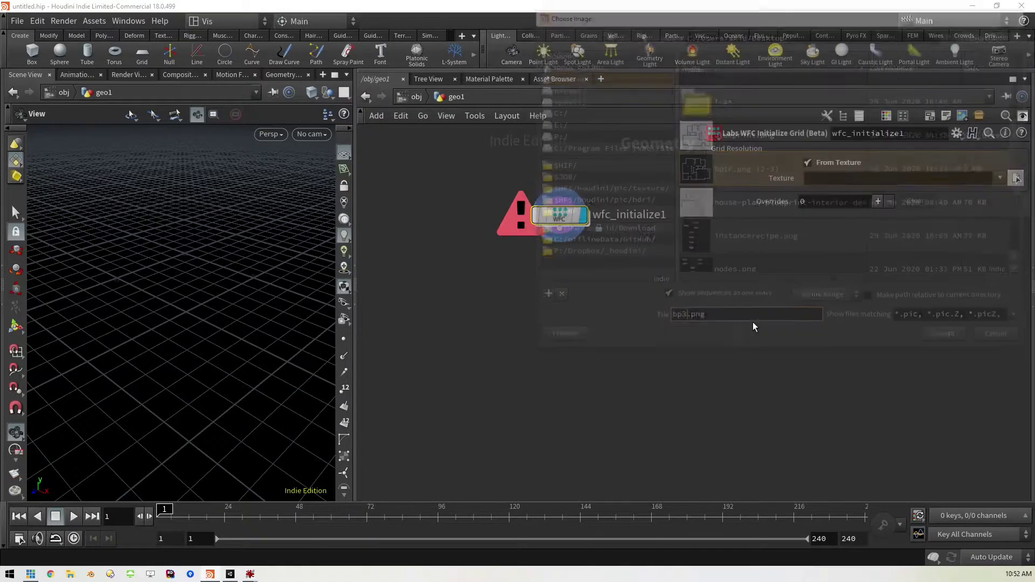
Add a Labs Wang Tiles Decoder node below the grid node, connect the grid's output to it, and display the decoder.
{"action": "scroll", "coordinate": [157, 326], "scroll_direction": "down", "scroll_amount": 10}
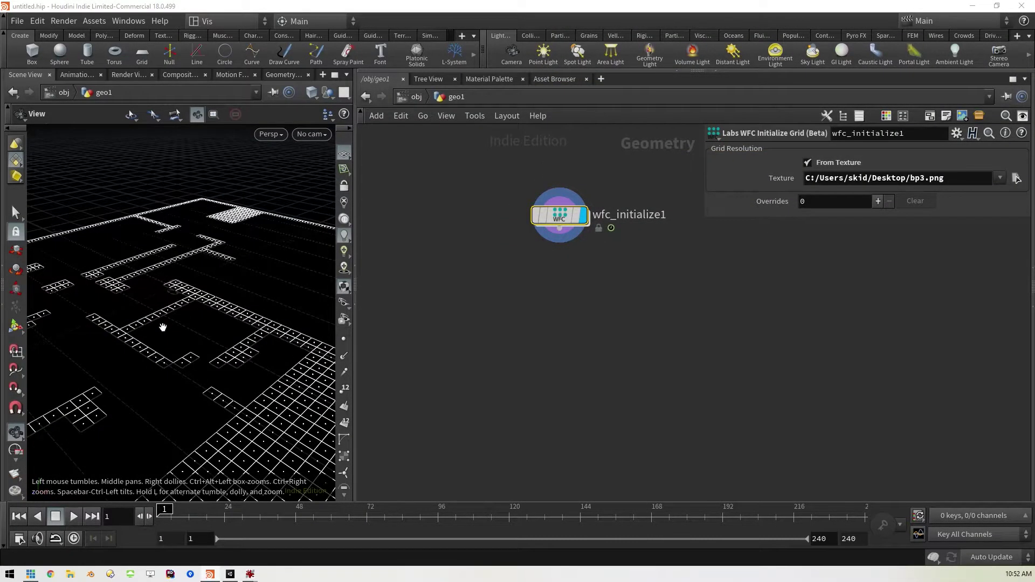
{"action": "mouse_move", "coordinate": [163, 344]}
{"action": "left_mouse_down"}
{"action": "mouse_move", "coordinate": [248, 372]}
{"action": "mouse_move", "coordinate": [281, 369]}
{"action": "mouse_move", "coordinate": [242, 377]}
{"action": "mouse_move", "coordinate": [255, 383]}
{"action": "mouse_move", "coordinate": [244, 399]}
{"action": "mouse_move", "coordinate": [179, 411]}
{"action": "mouse_move", "coordinate": [167, 401]}
{"action": "mouse_move", "coordinate": [173, 331]}
{"action": "left_mouse_up"}
{"action": "middle_click_drag", "start_coordinate": [174, 331], "coordinate": [176, 365]}
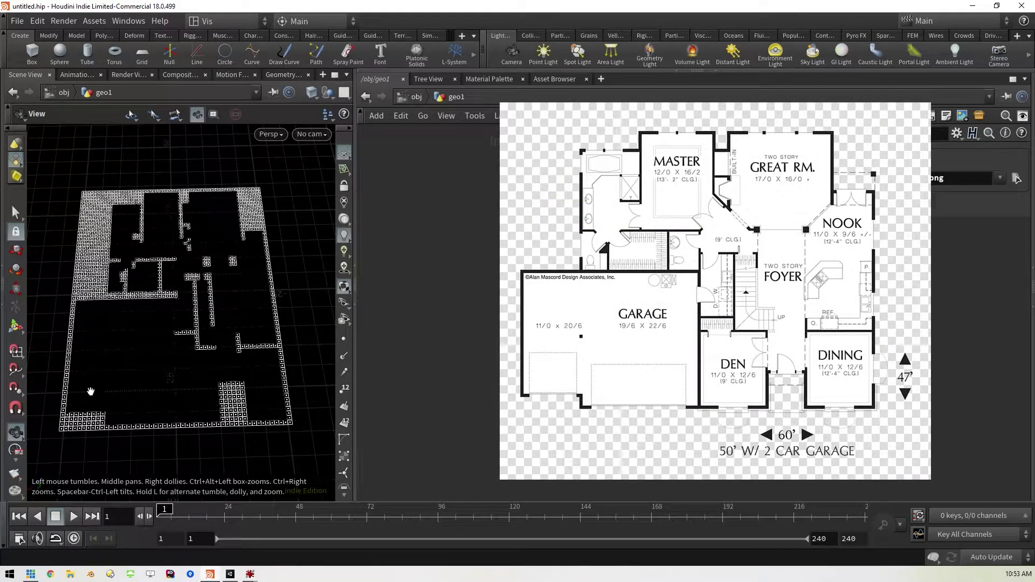
{"action": "mouse_move", "coordinate": [190, 303]}
{"action": "left_mouse_down"}
{"action": "mouse_move", "coordinate": [198, 285]}
{"action": "mouse_move", "coordinate": [196, 306]}
{"action": "left_mouse_up"}
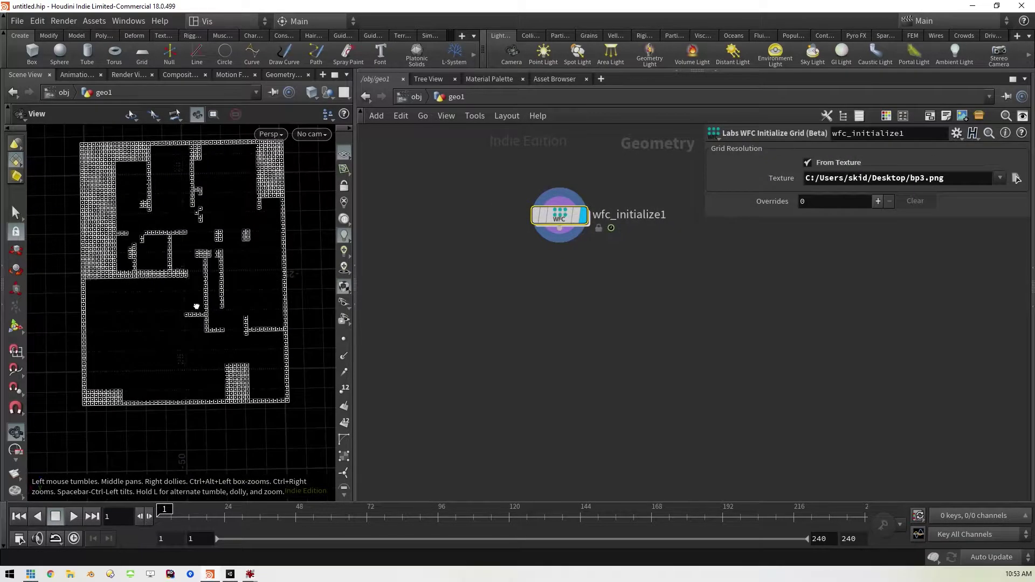
{"action": "middle_click_drag", "start_coordinate": [197, 285], "coordinate": [190, 300]}
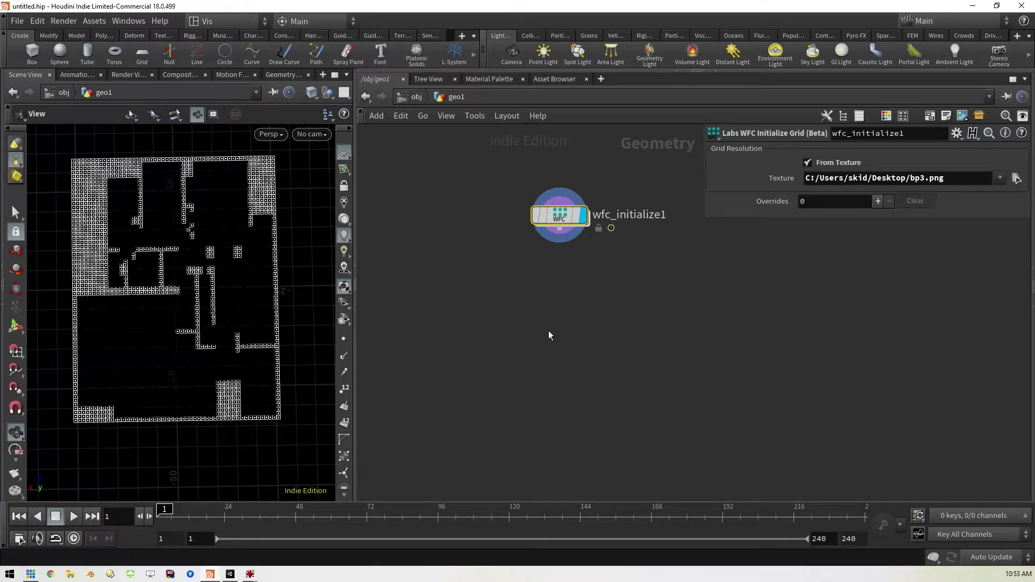
{"action": "key", "text": "Tab"}
{"action": "type", "text": "wan"}
{"action": "key", "text": "Return"}
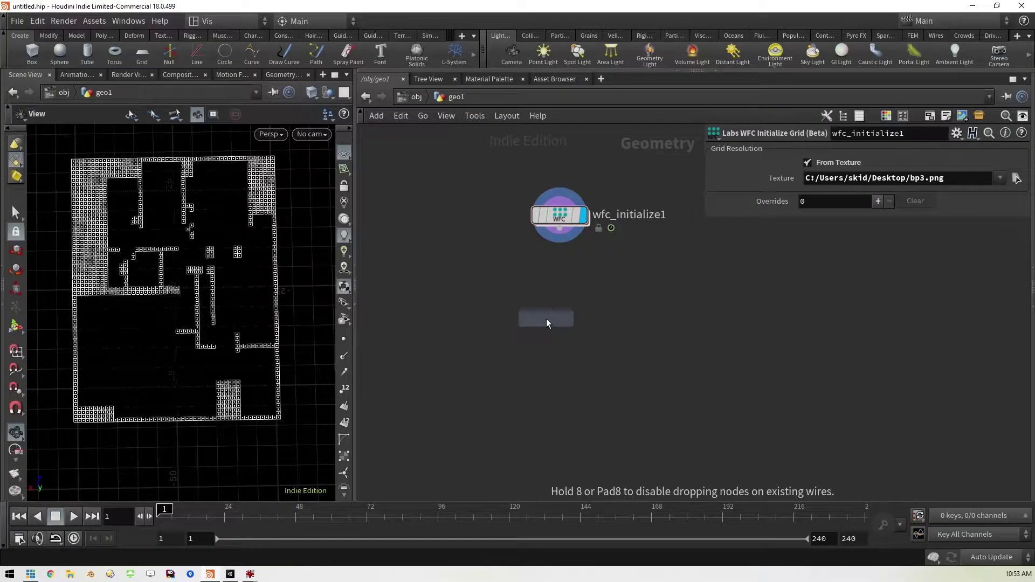
{"action": "left_click", "coordinate": [564, 261]}
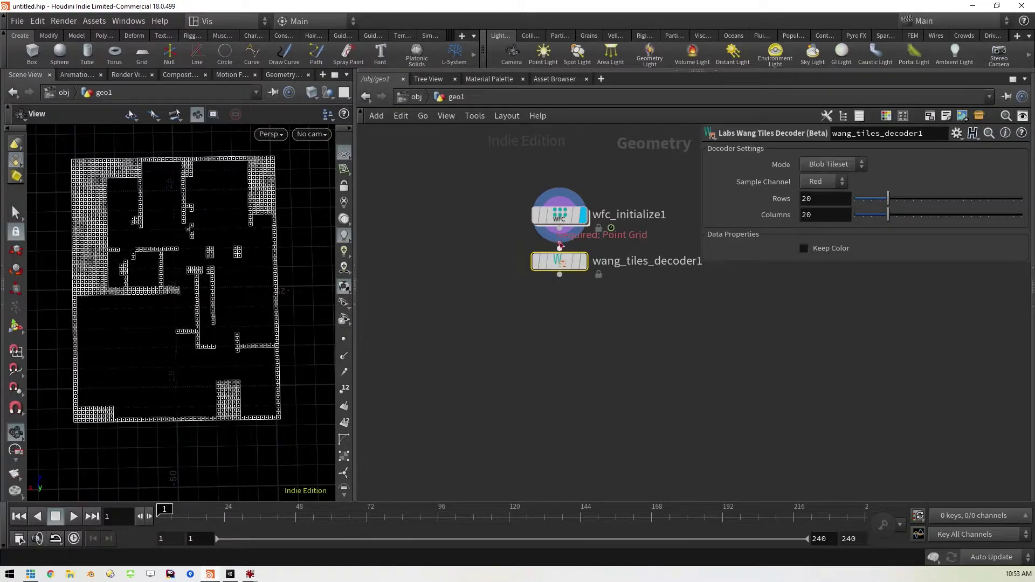
{"action": "left_click_drag", "start_coordinate": [560, 229], "coordinate": [561, 249]}
{"action": "left_click", "coordinate": [584, 265]}
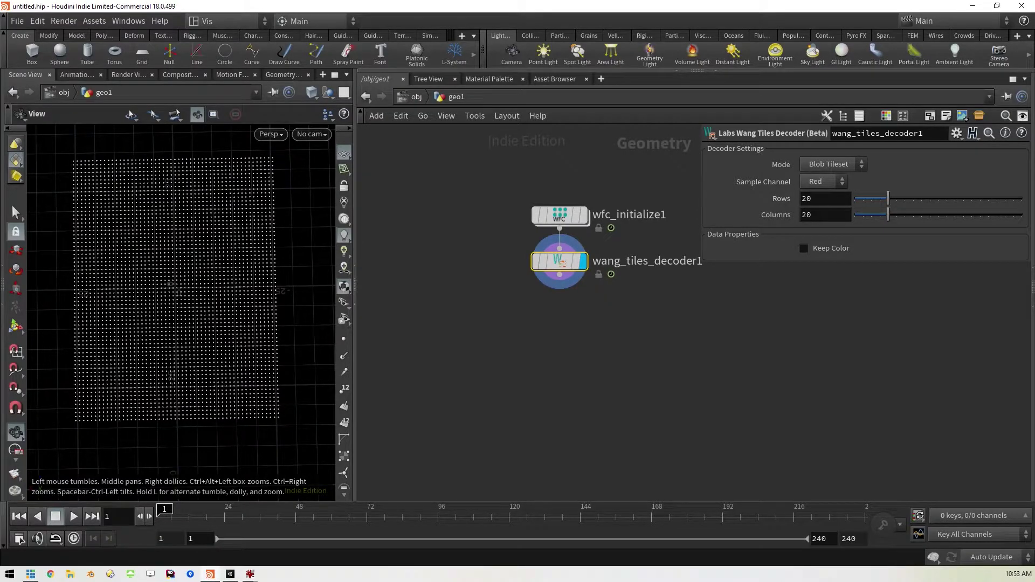
Check the pixel dimensions of bp3.png and set the Wang Tiles Decoder's Rows to 67 and Columns to 52.
{"action": "key", "text": "alt+Tab"}
{"action": "left_click_drag", "start_coordinate": [882, 136], "coordinate": [690, 118]}
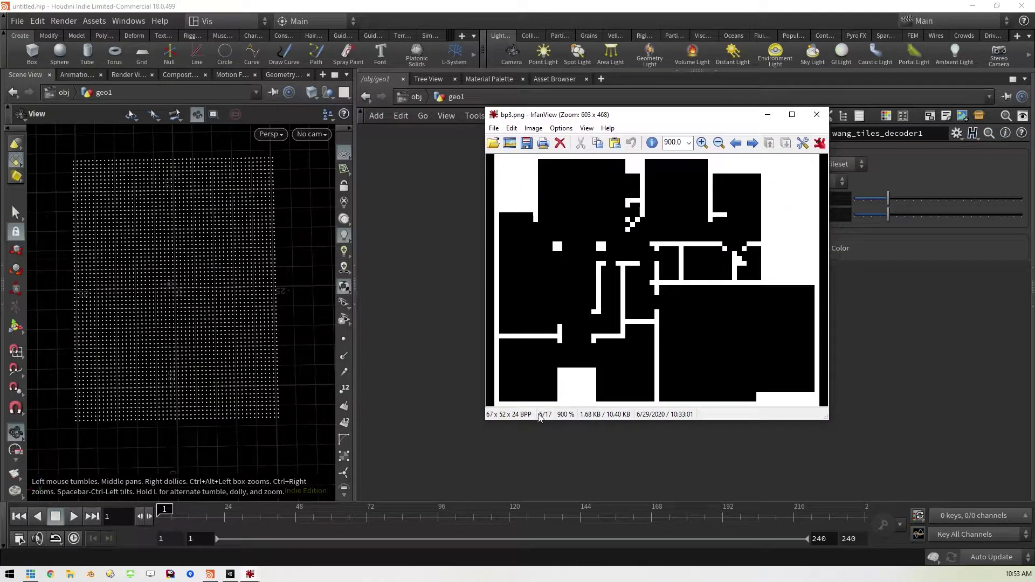
{"action": "left_click_drag", "start_coordinate": [831, 284], "coordinate": [848, 284]}
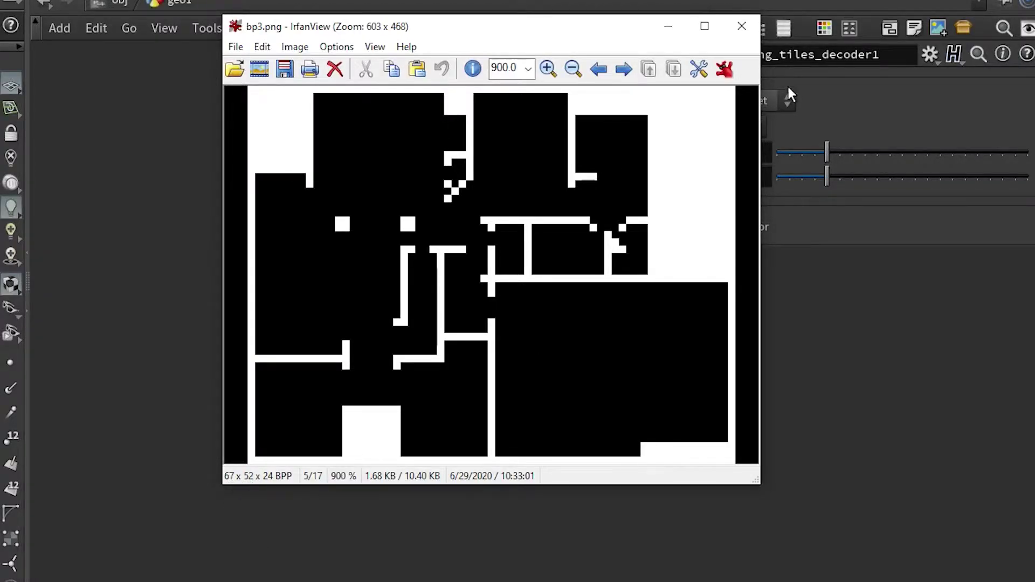
{"action": "left_click", "coordinate": [755, 30]}
{"action": "left_click", "coordinate": [675, 152]}
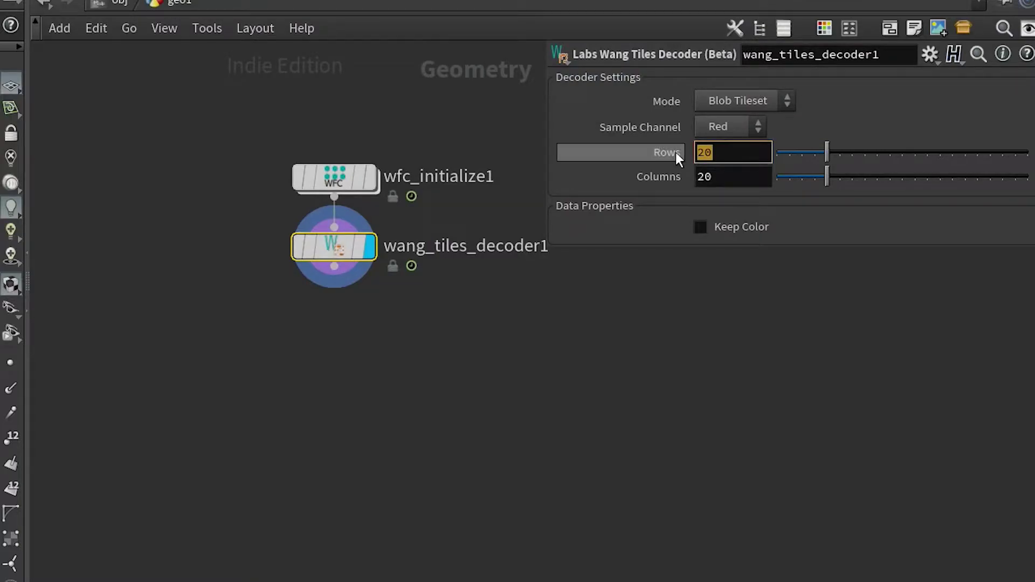
{"action": "type", "text": "67"}
{"action": "key", "text": "Return"}
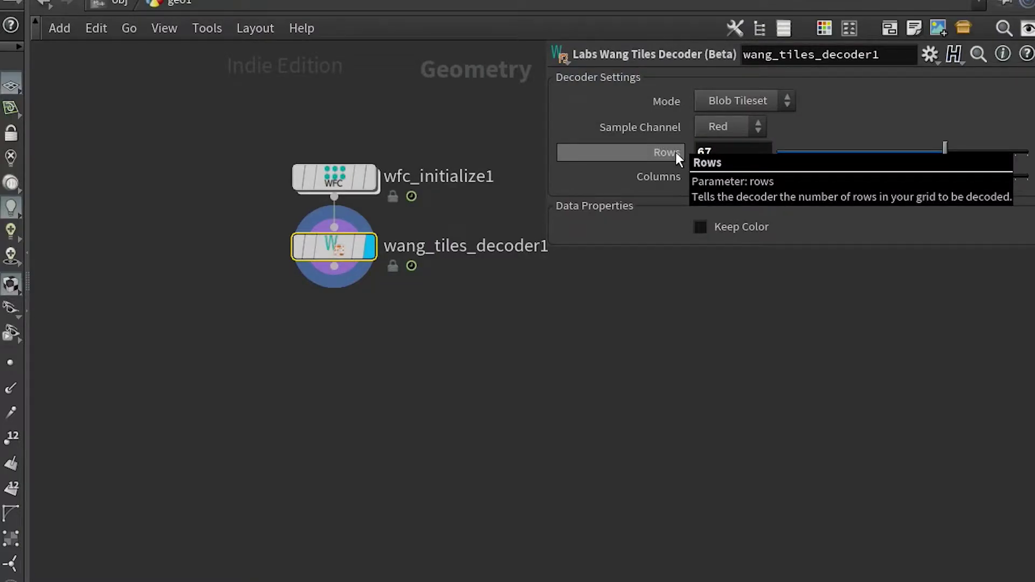
{"action": "left_click", "coordinate": [750, 177]}
{"action": "double_click", "coordinate": [750, 177]}
{"action": "type", "text": "52"}
{"action": "key", "text": "Return"}
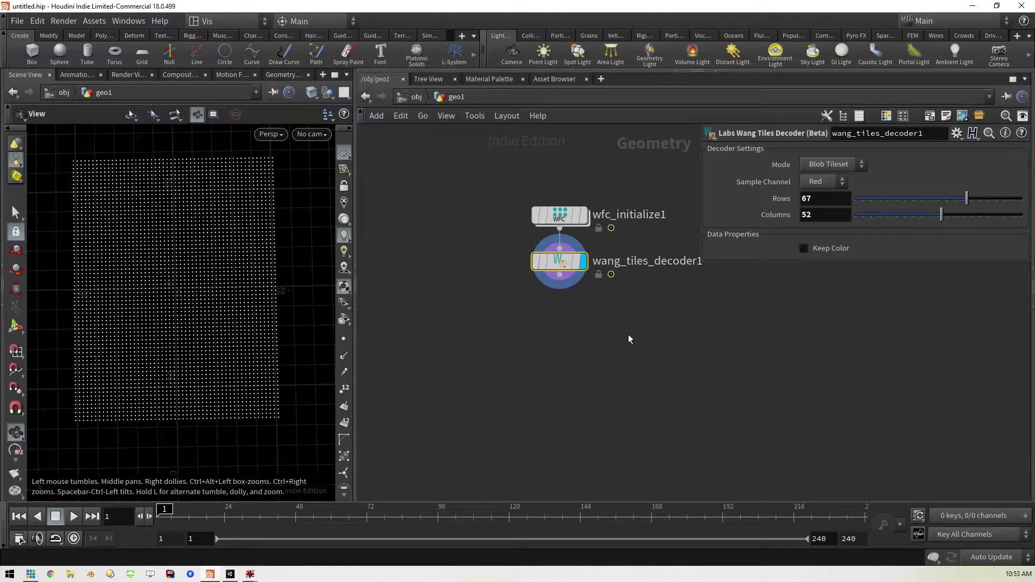
{"action": "key", "text": "Tab"}
{"action": "type", "text": "wfc"}
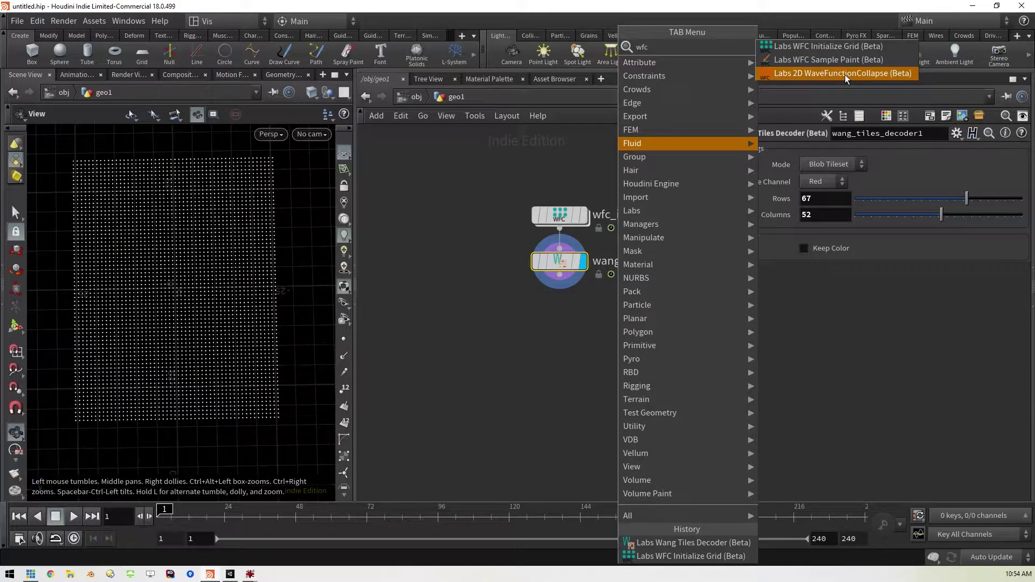
{"action": "left_click", "coordinate": [539, 359]}
Add a Labs Wang Tiles Sample node to the network beside the grid and decoder nodes.
{"action": "key", "text": "Tab"}
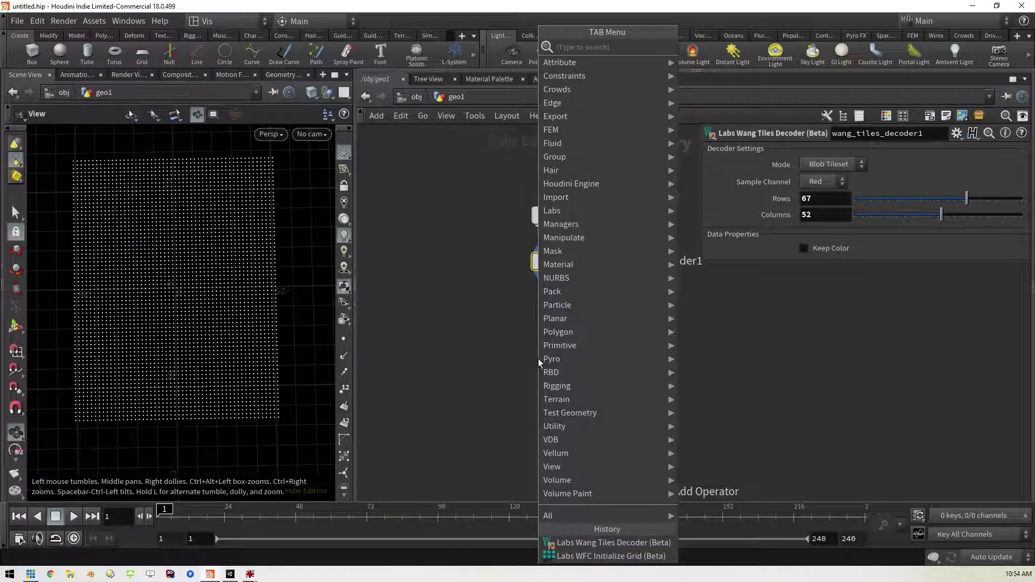
{"action": "type", "text": "wang"}
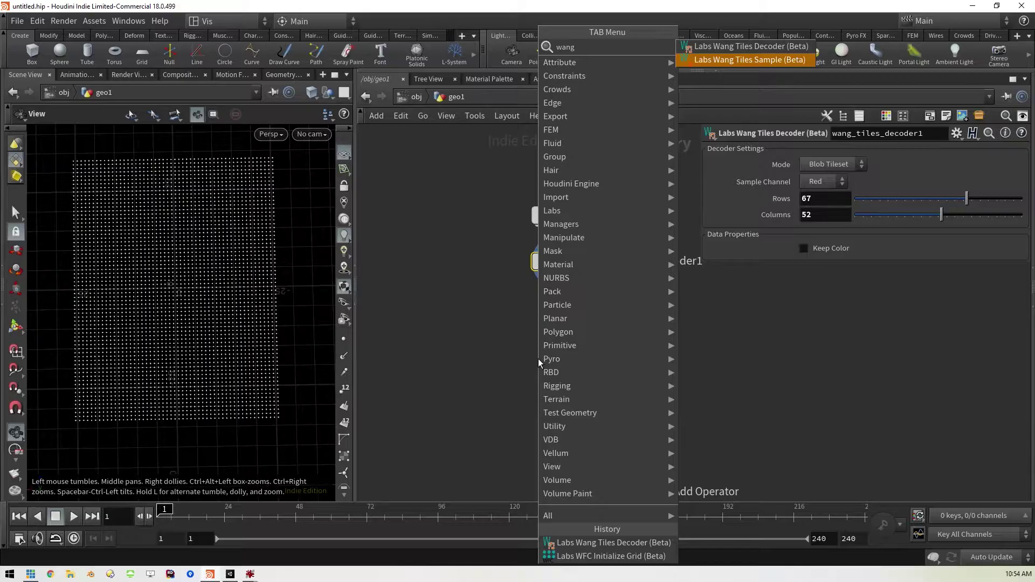
{"action": "key", "text": "Return"}
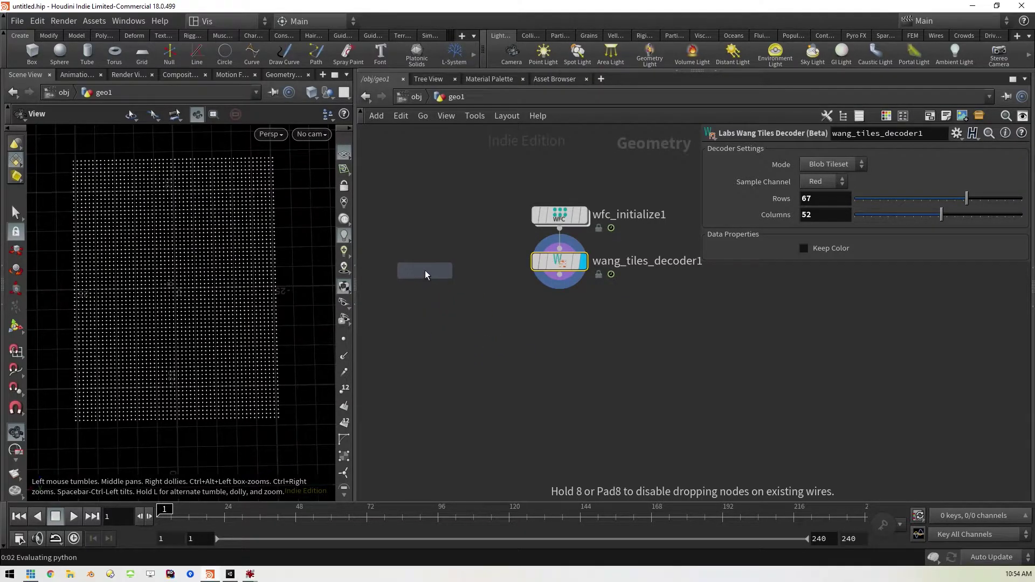
{"action": "left_click", "coordinate": [432, 264]}
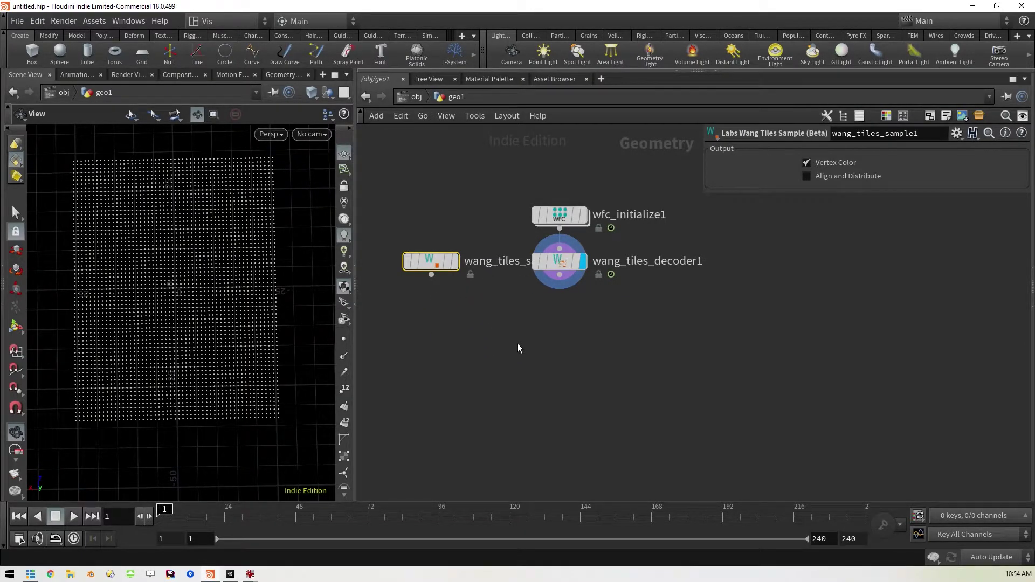
{"action": "left_click_drag", "start_coordinate": [429, 267], "coordinate": [405, 245]}
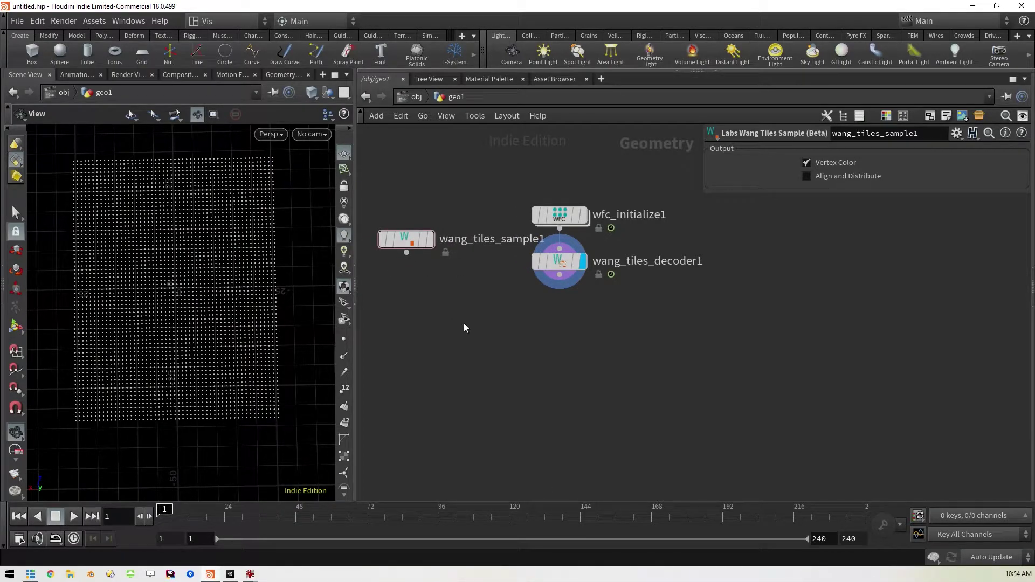
Add a Copy to Points node below the Wang Tiles Sample and Wang Tiles Decoder nodes.
{"action": "key", "text": "Tab"}
{"action": "type", "text": "cop"}
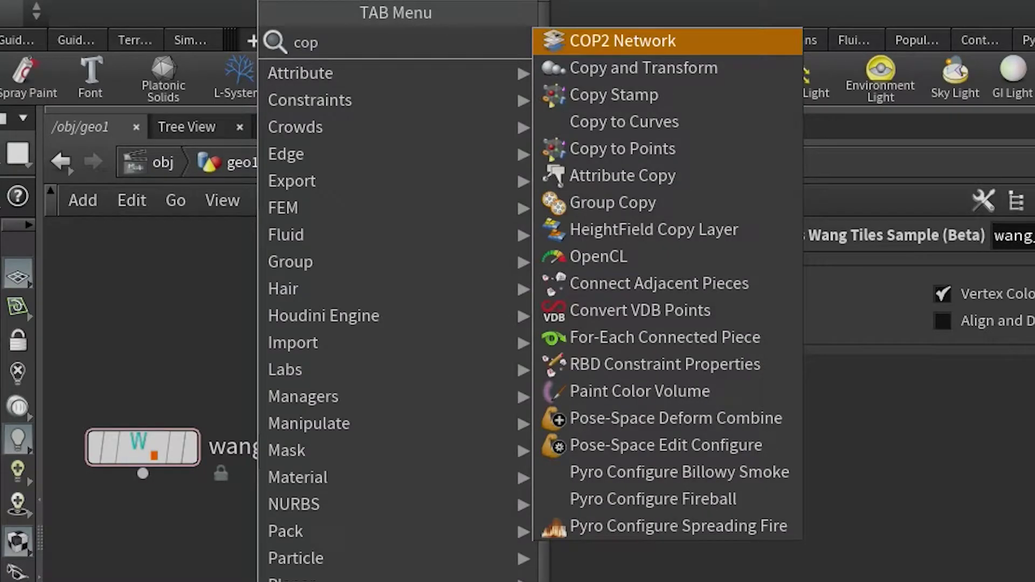
{"action": "type", "text": "to"}
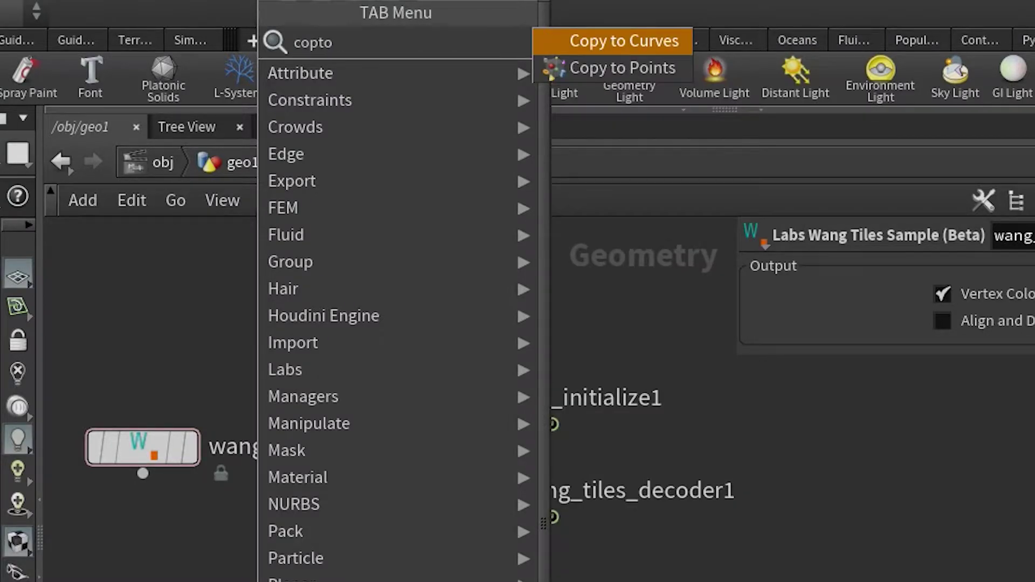
{"action": "key", "text": "Down"}
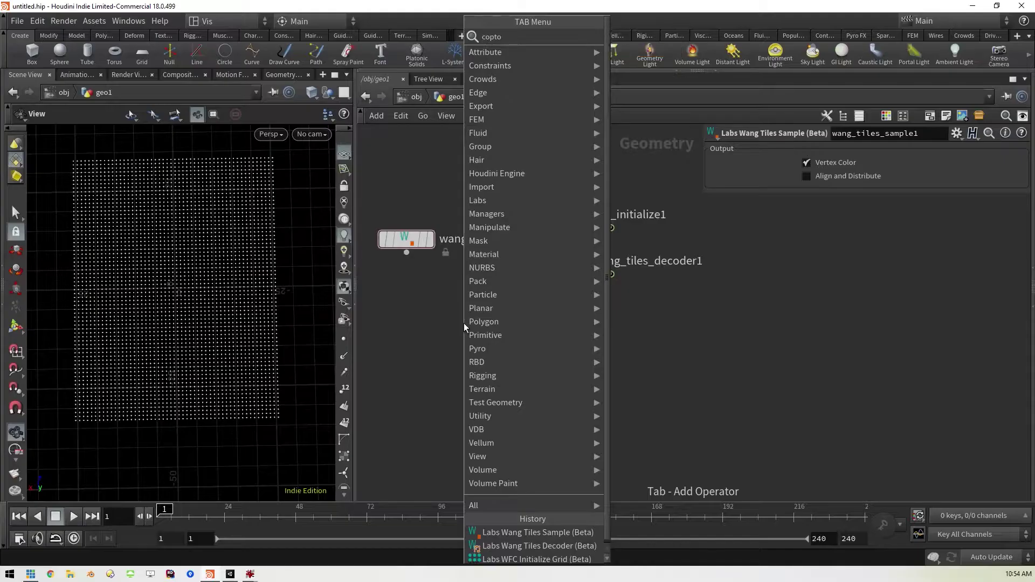
{"action": "key", "text": "Return"}
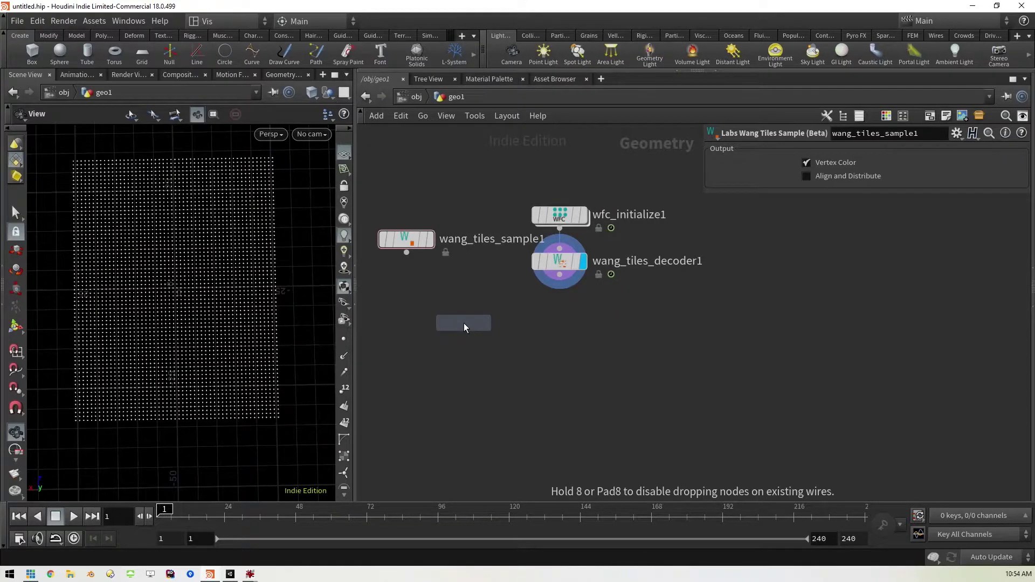
{"action": "left_click", "coordinate": [474, 314]}
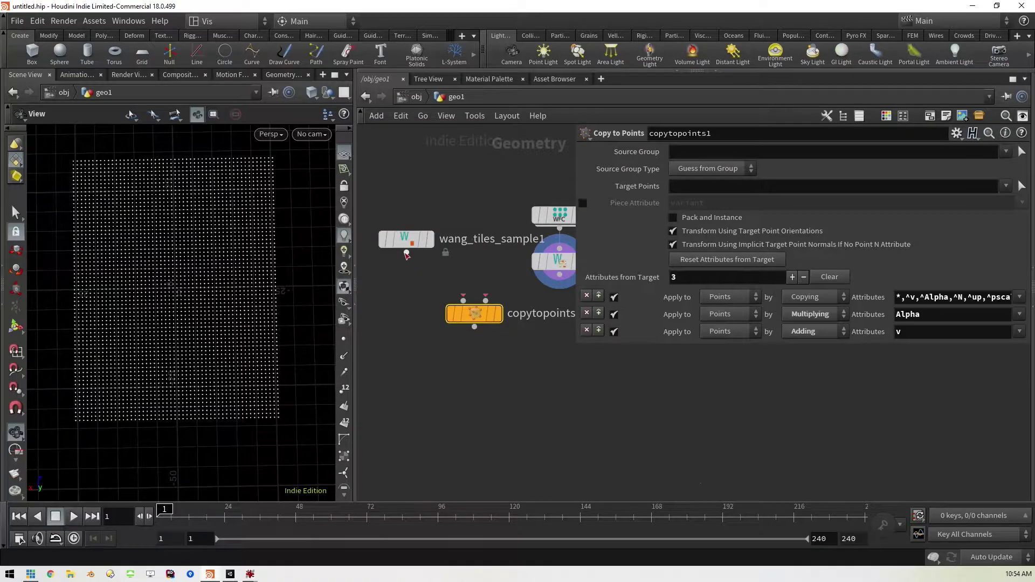
Connect the tile sample to Copy to Points' first input and the decoder to its second, and display Copy to Points.
{"action": "left_click_drag", "start_coordinate": [576, 179], "coordinate": [696, 179]}
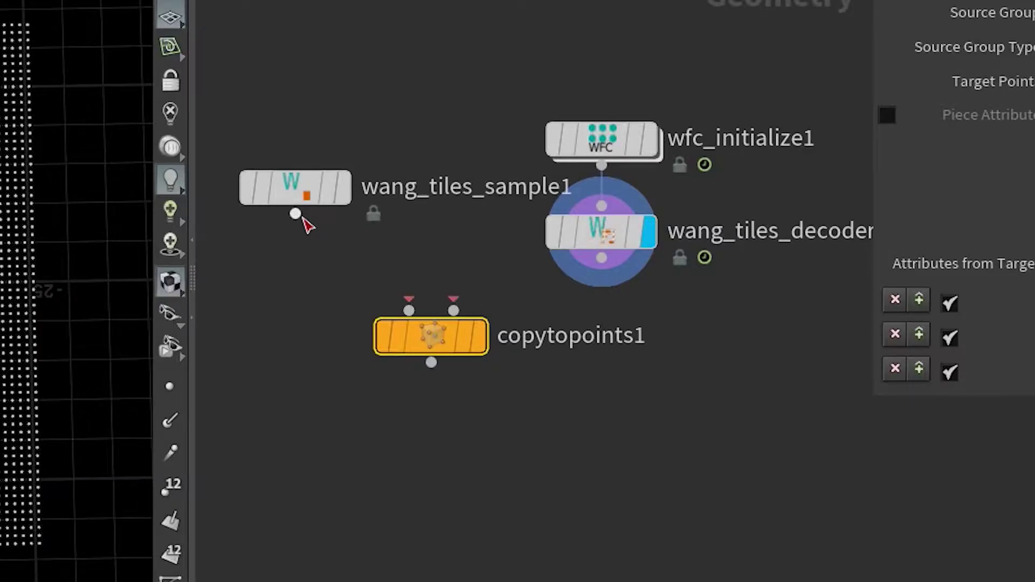
{"action": "left_click_drag", "start_coordinate": [407, 252], "coordinate": [463, 300]}
{"action": "left_click_drag", "start_coordinate": [602, 260], "coordinate": [454, 310]}
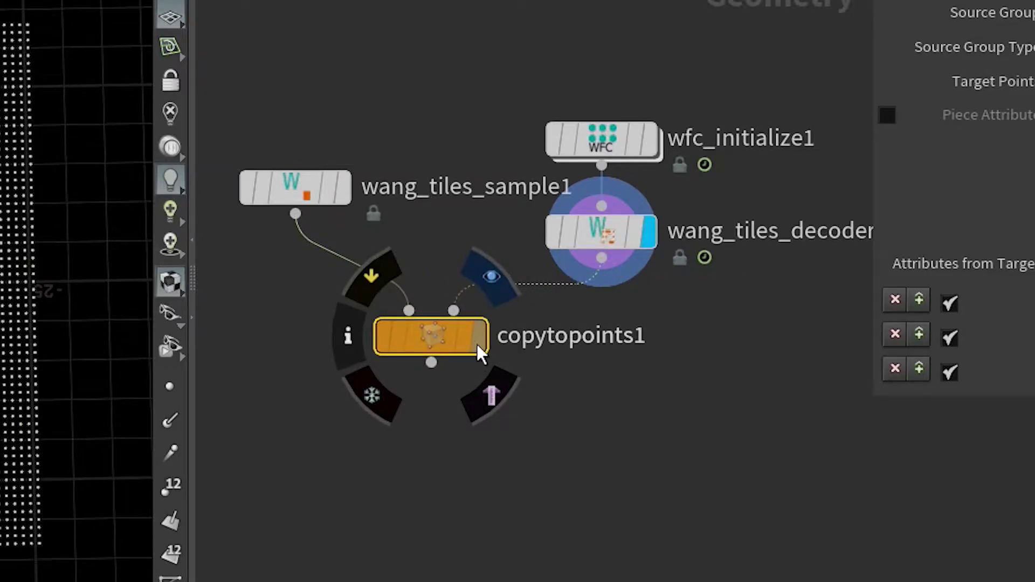
{"action": "left_click", "coordinate": [482, 338]}
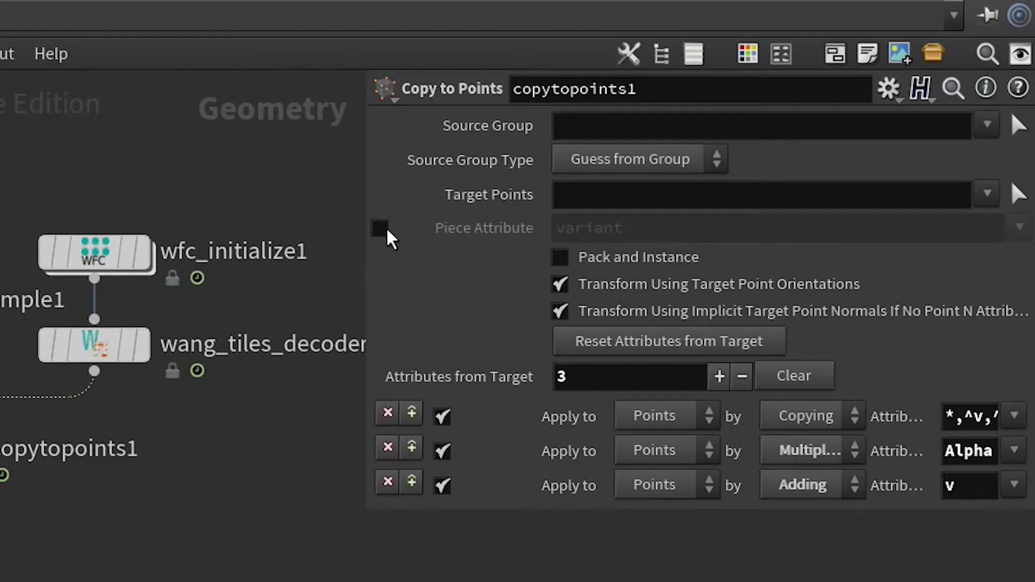
Enable Piece Attribute on the Copy to Points node and set it to name.
{"action": "left_click", "coordinate": [386, 228]}
{"action": "left_click", "coordinate": [671, 232]}
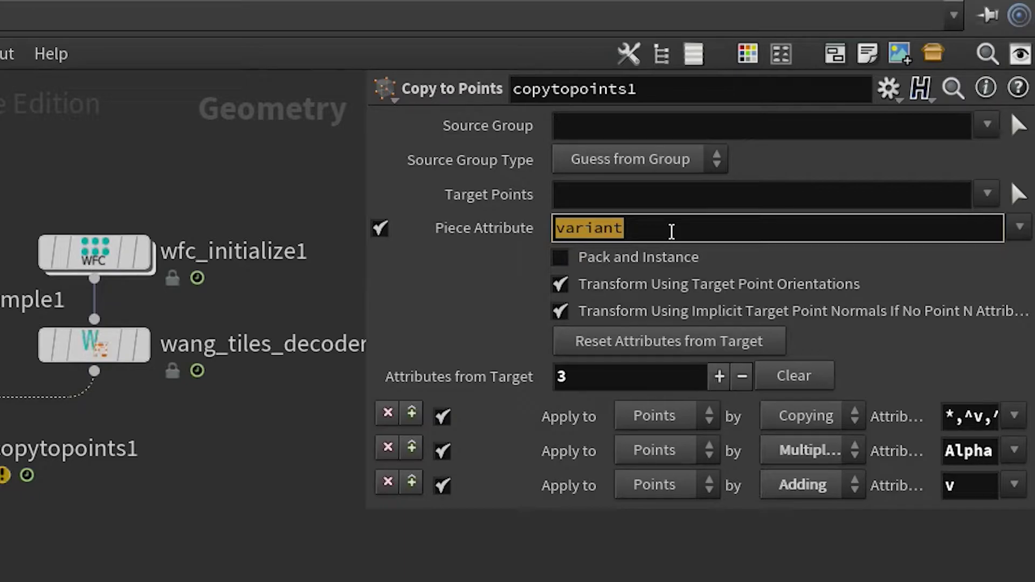
{"action": "type", "text": "nam"}
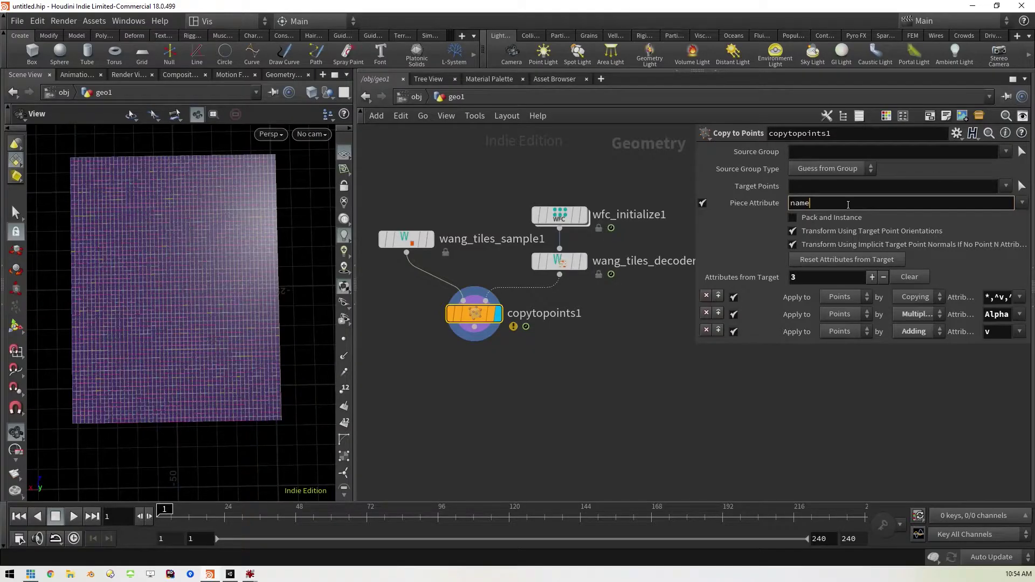
{"action": "type", "text": "e"}
{"action": "key", "text": "Return"}
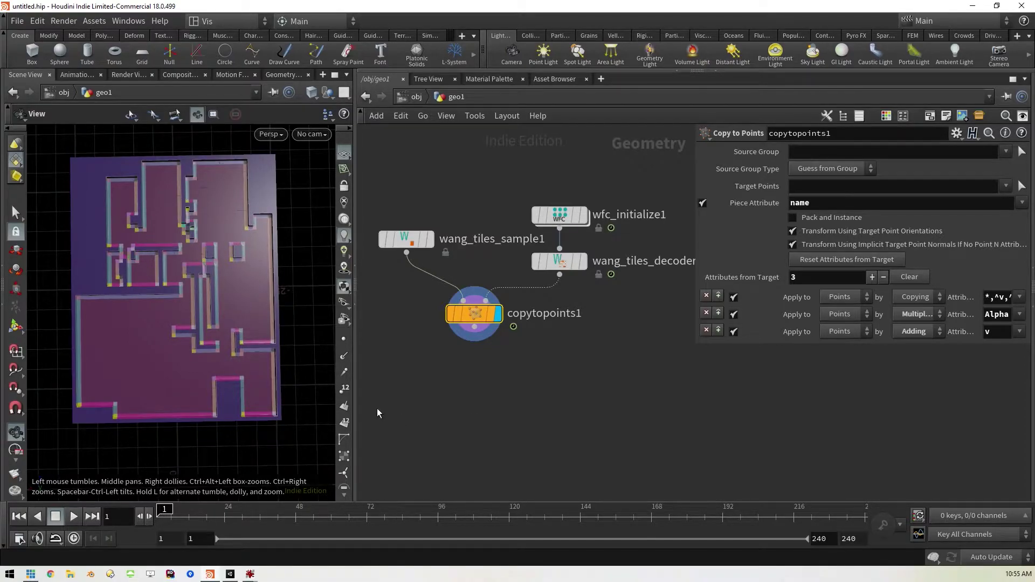
Examine the tiled floor plan in the viewport up close and as a whole, checking the walls and corners.
{"action": "left_click_drag", "start_coordinate": [138, 349], "coordinate": [162, 321]}
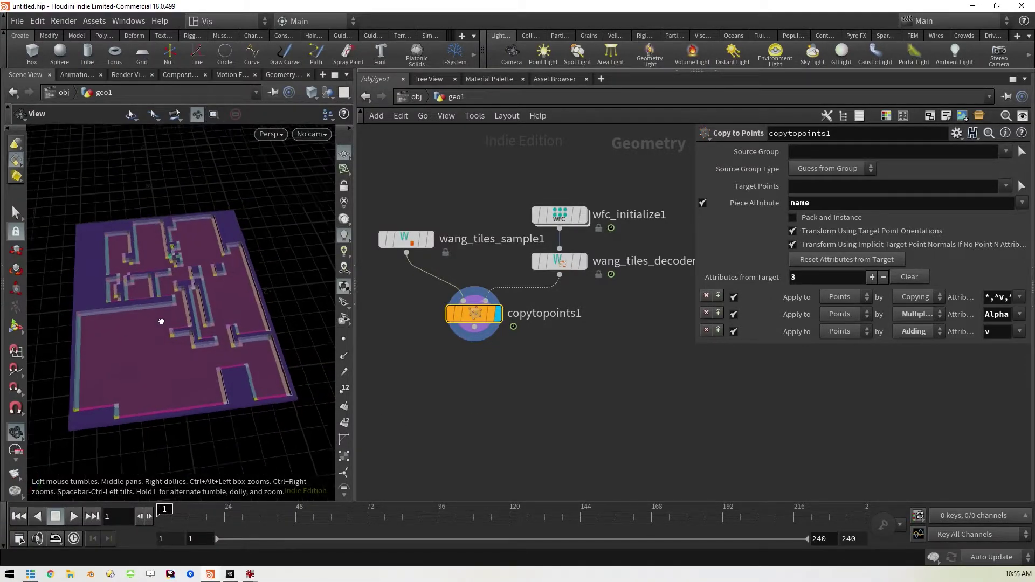
{"action": "scroll", "coordinate": [170, 330], "scroll_direction": "up", "scroll_amount": 10}
{"action": "middle_click_drag", "start_coordinate": [169, 331], "coordinate": [124, 379]}
{"action": "scroll", "coordinate": [146, 373], "scroll_direction": "down", "scroll_amount": 5}
{"action": "middle_click_drag", "start_coordinate": [208, 324], "coordinate": [372, 258]}
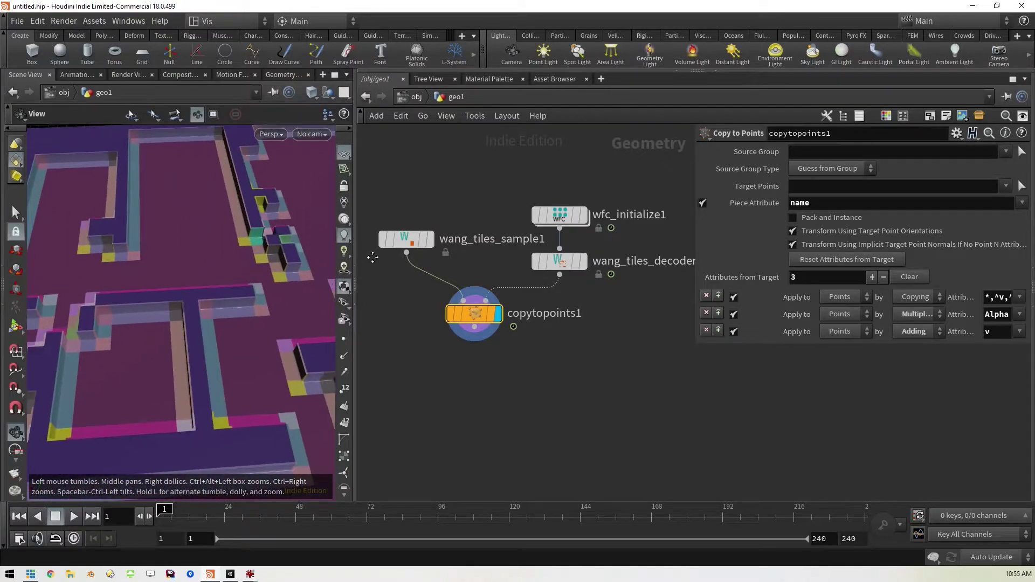
{"action": "scroll", "coordinate": [196, 280], "scroll_direction": "down", "scroll_amount": 6}
{"action": "mouse_move", "coordinate": [201, 306]}
{"action": "middle_mouse_down"}
{"action": "mouse_move", "coordinate": [213, 247]}
{"action": "mouse_move", "coordinate": [185, 268]}
{"action": "middle_mouse_up"}
{"action": "scroll", "coordinate": [201, 250], "scroll_direction": "down", "scroll_amount": 4}
{"action": "mouse_move", "coordinate": [245, 341]}
{"action": "left_mouse_down"}
{"action": "mouse_move", "coordinate": [230, 363]}
{"action": "mouse_move", "coordinate": [236, 379]}
{"action": "left_mouse_up"}
{"action": "scroll", "coordinate": [240, 353], "scroll_direction": "down", "scroll_amount": 2}
{"action": "middle_click_drag", "start_coordinate": [290, 261], "coordinate": [240, 286]}
{"action": "middle_click_drag", "start_coordinate": [255, 361], "coordinate": [241, 378]}
{"action": "left_click_drag", "start_coordinate": [247, 379], "coordinate": [227, 365]}
{"action": "middle_click_drag", "start_coordinate": [133, 353], "coordinate": [148, 329]}
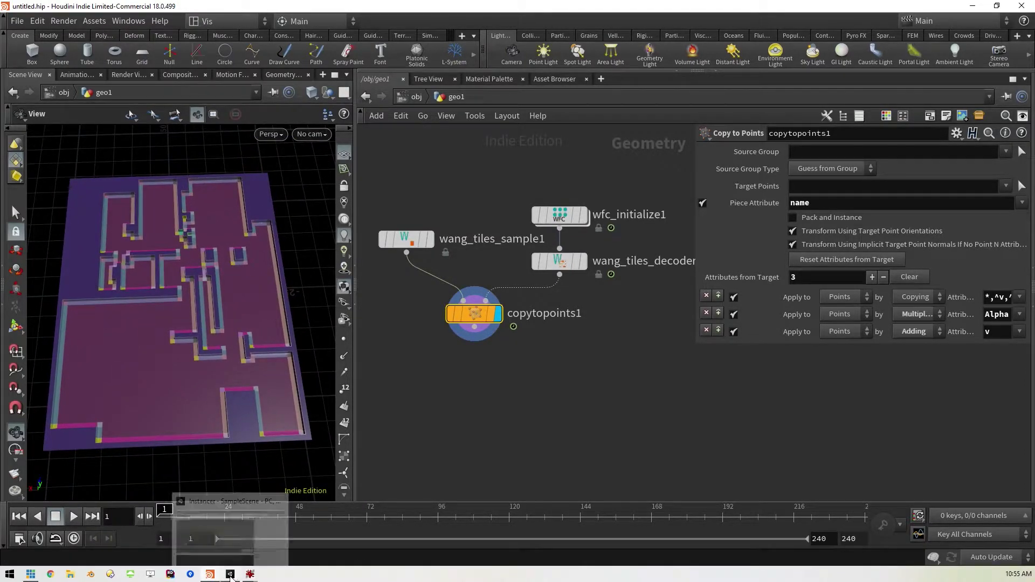
Switch to the Unity project and check that the HoudiniEngine plugin commands are available.
{"action": "left_click", "coordinate": [230, 575]}
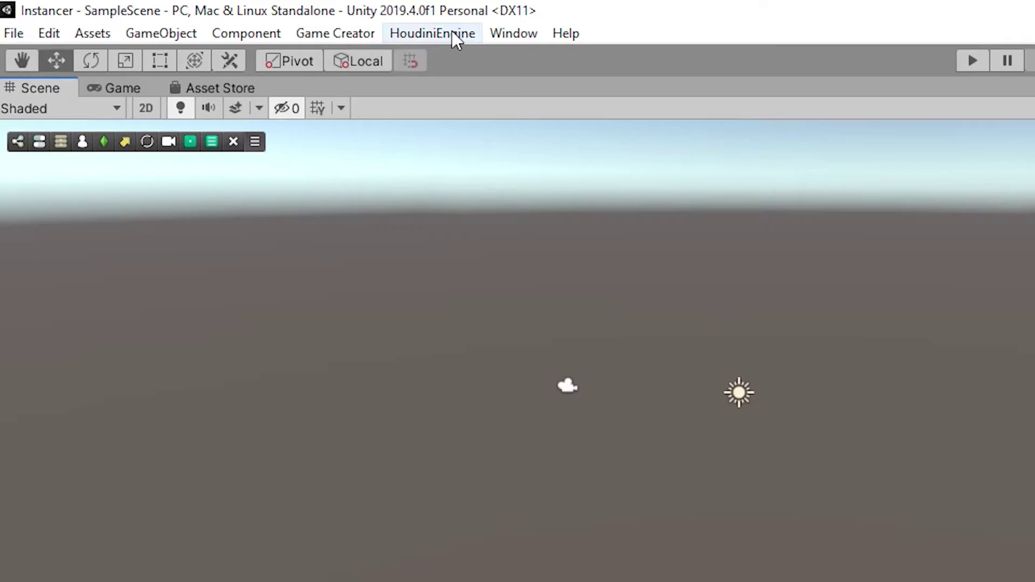
{"action": "left_click", "coordinate": [228, 17]}
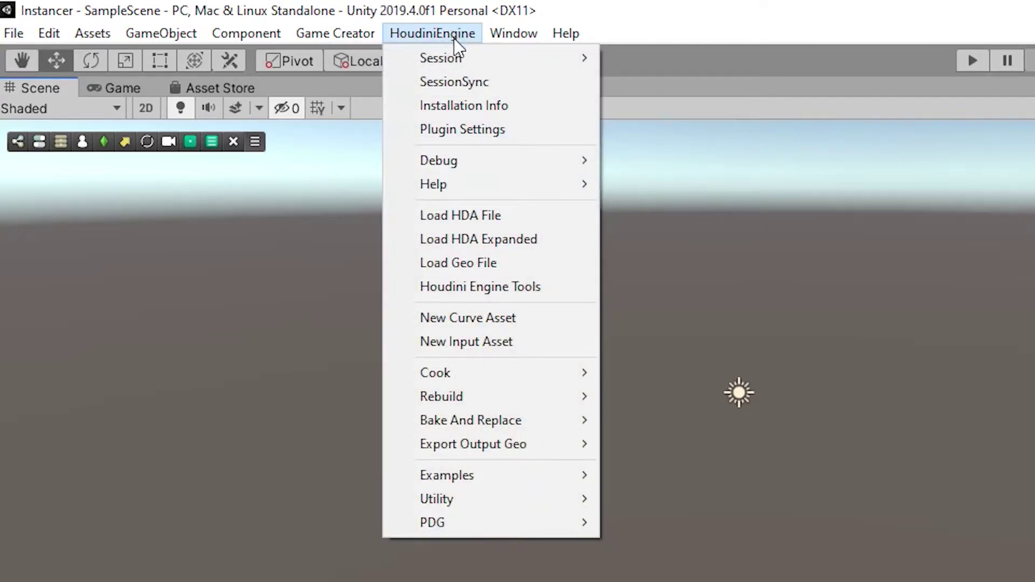
{"action": "mouse_move", "coordinate": [359, 32]}
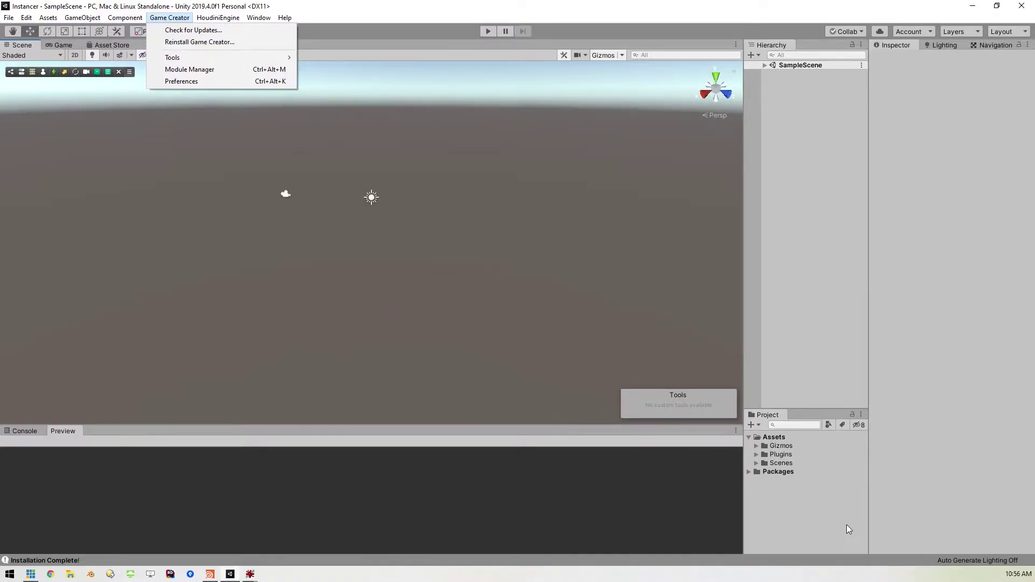
{"action": "left_click", "coordinate": [792, 518]}
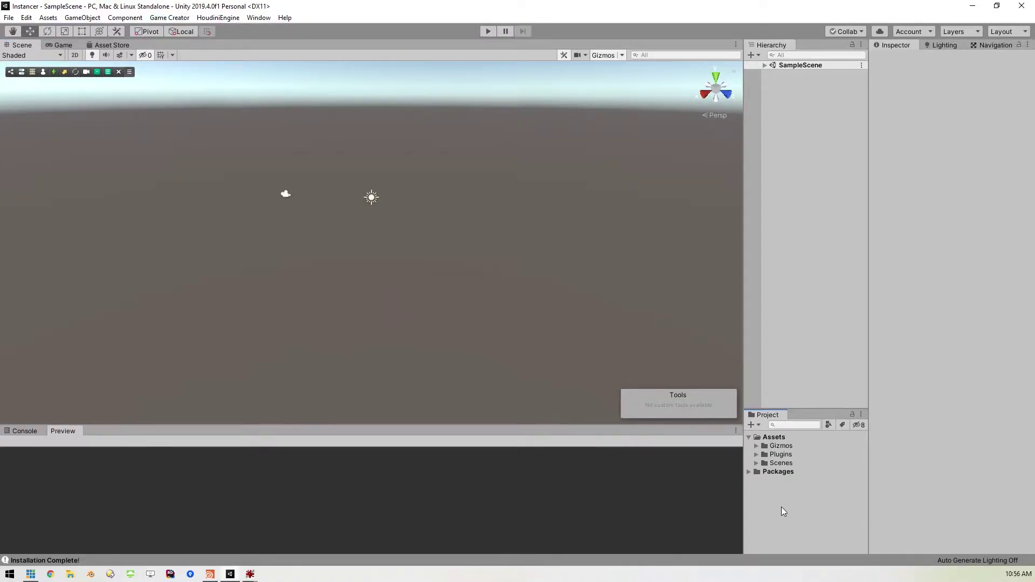
Start a custom package import into the project's assets and choose sharkjets-wang-tiles.unitypackage from the Desktop.
{"action": "right_click", "coordinate": [773, 502]}
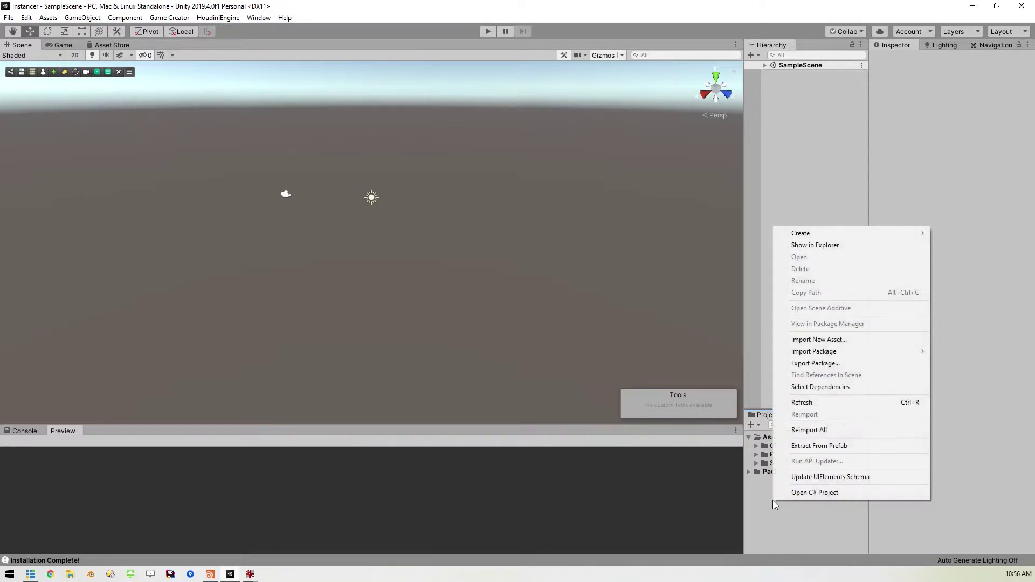
{"action": "mouse_move", "coordinate": [859, 352]}
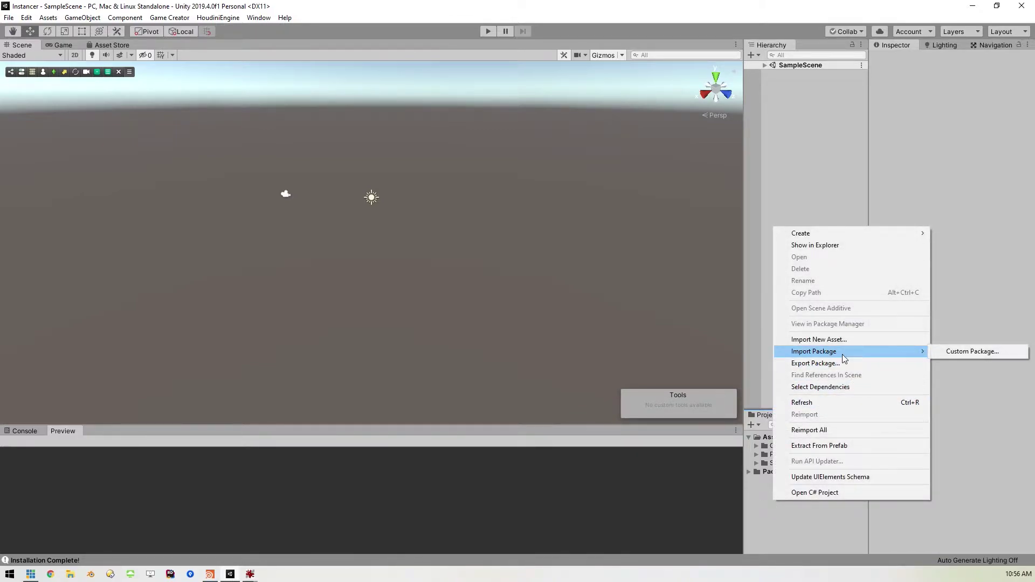
{"action": "left_click", "coordinate": [976, 351]}
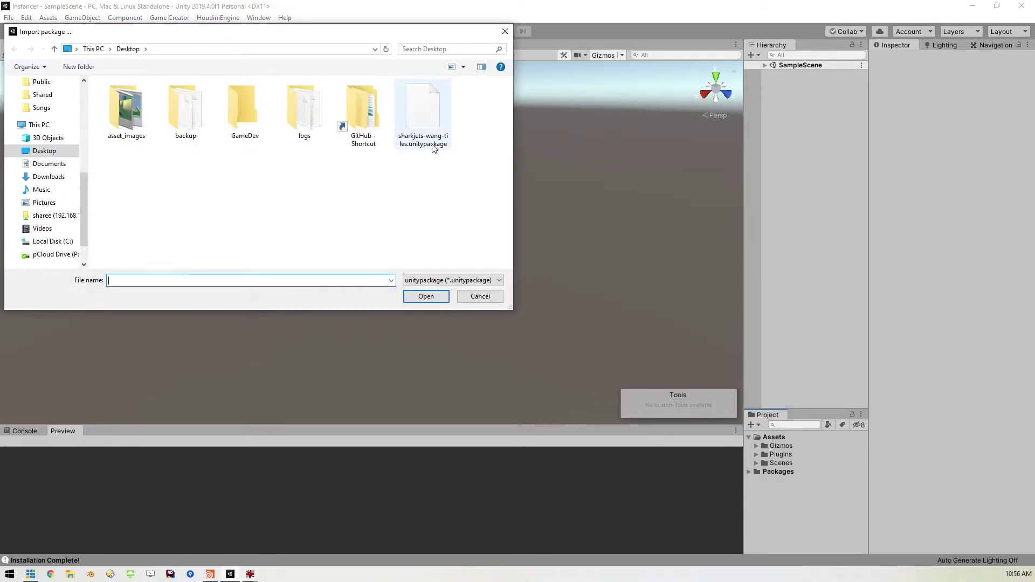
{"action": "double_click", "coordinate": [426, 112]}
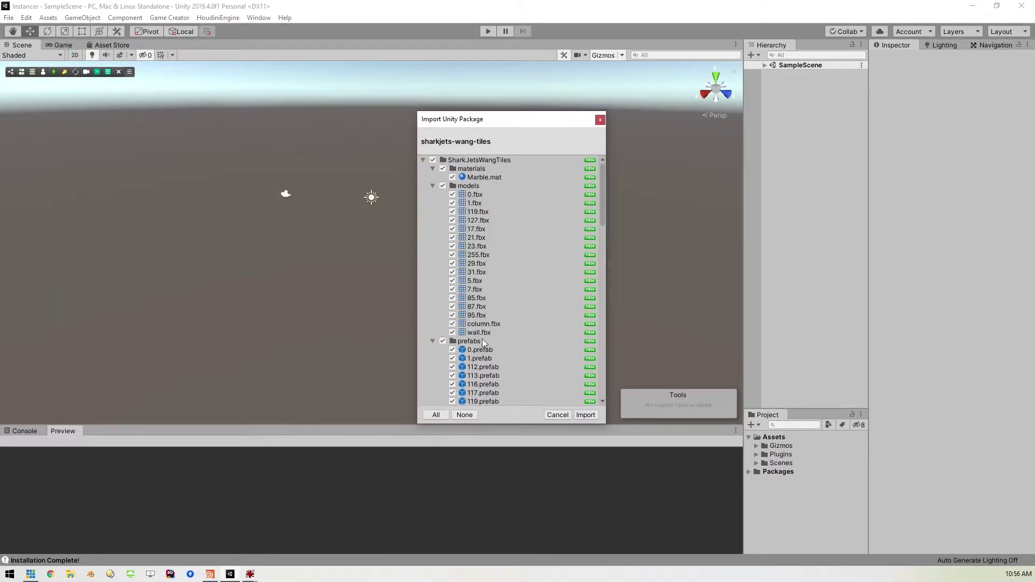
Review the package's folders and compare the numbered prefabs with the blob tileset indices in wang.png.
{"action": "left_click", "coordinate": [433, 169]}
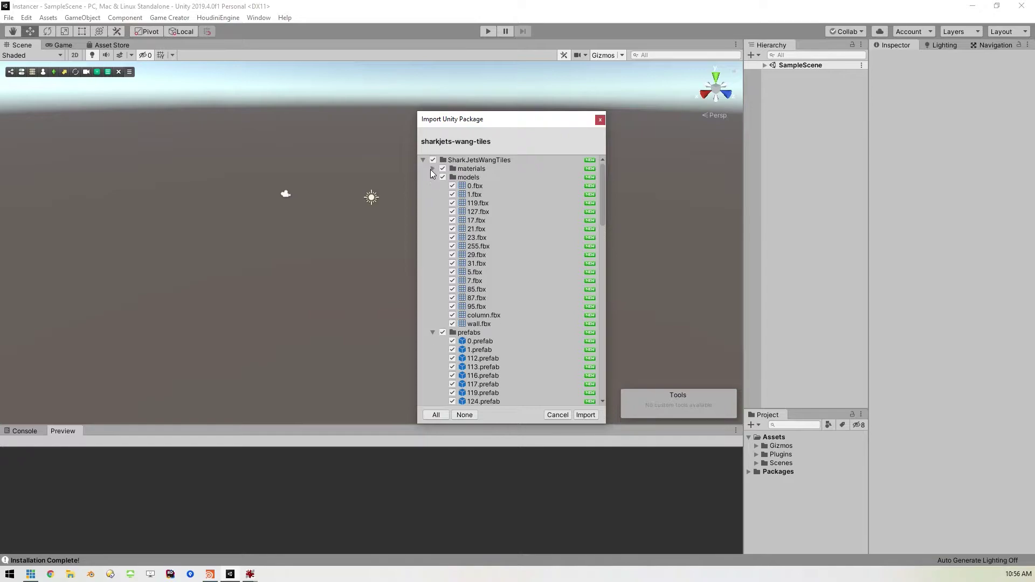
{"action": "left_click", "coordinate": [432, 177]}
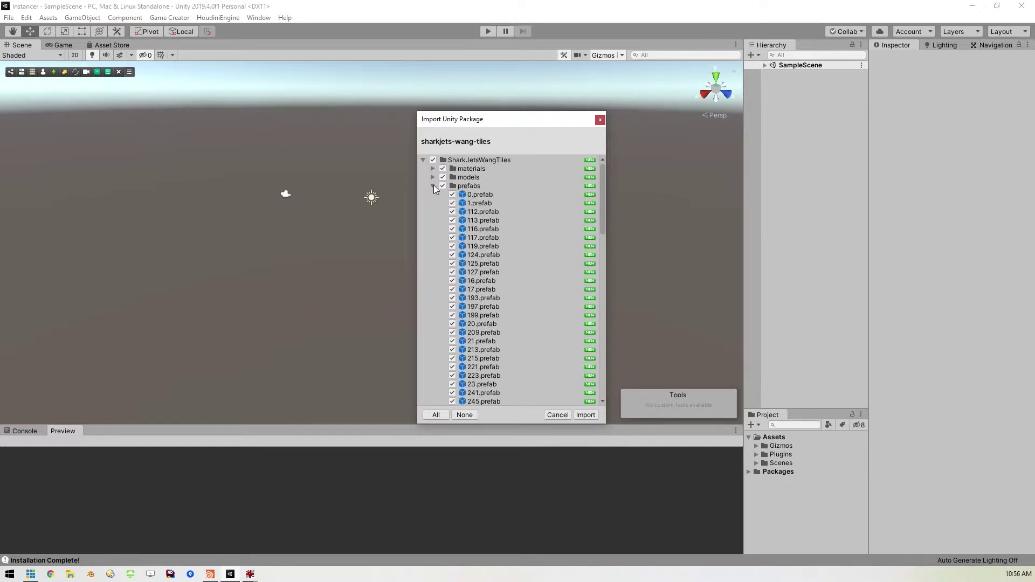
{"action": "left_click", "coordinate": [433, 186]}
{"action": "left_click", "coordinate": [433, 220]}
{"action": "left_click", "coordinate": [433, 204]}
{"action": "left_click", "coordinate": [433, 186]}
{"action": "left_click", "coordinate": [585, 415]}
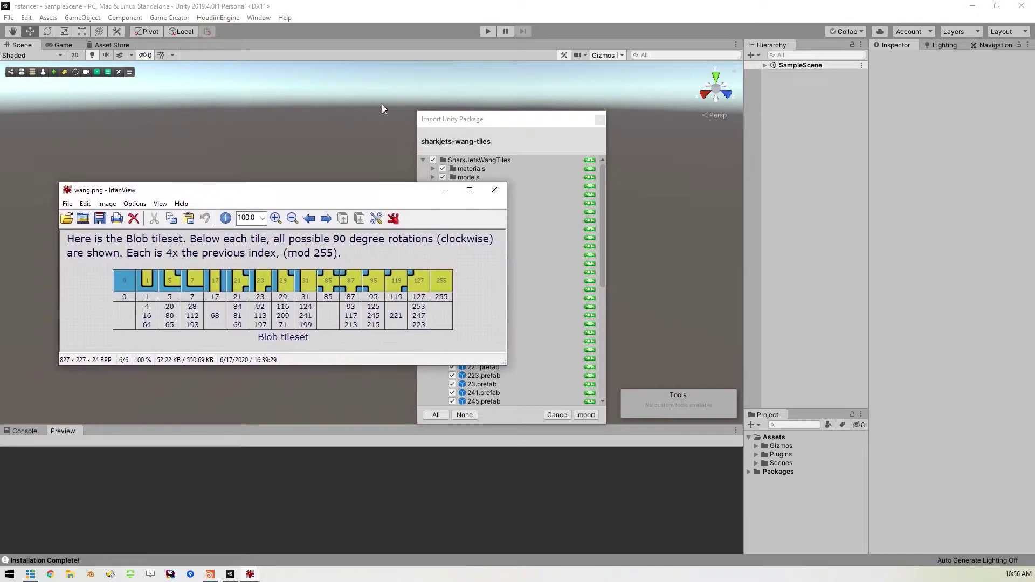
{"action": "left_click_drag", "start_coordinate": [510, 124], "coordinate": [586, 126]}
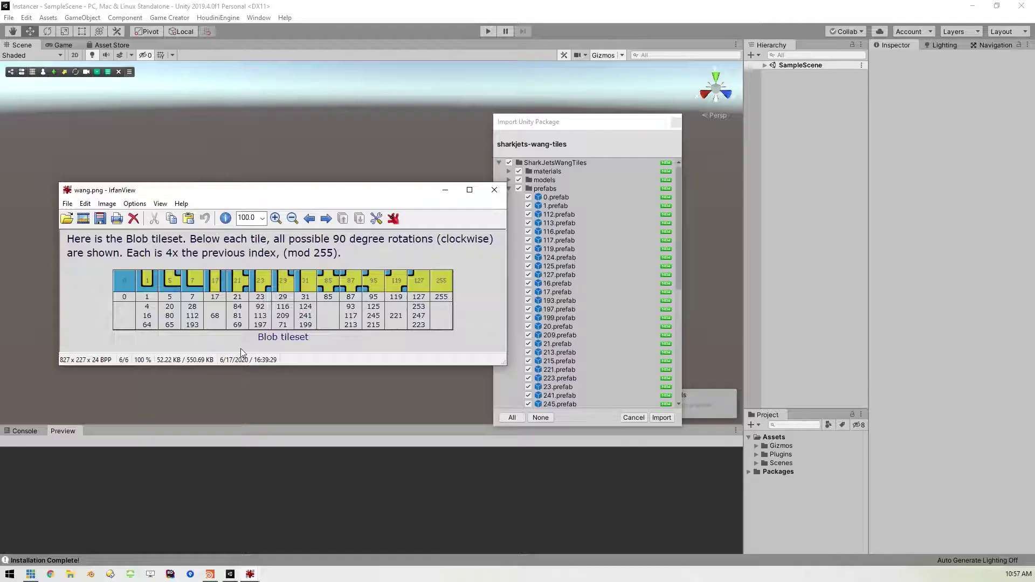
{"action": "left_click", "coordinate": [445, 190]}
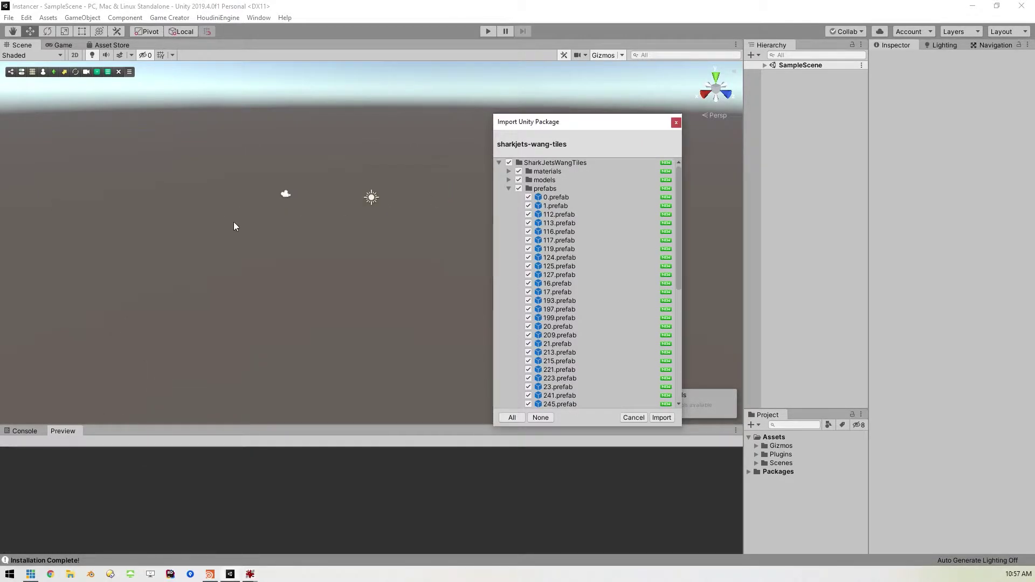
Import the full sharkjets-wang-tiles package and expand the prefabs folder inside SharkJetsWangTiles.
{"action": "left_click", "coordinate": [662, 418]}
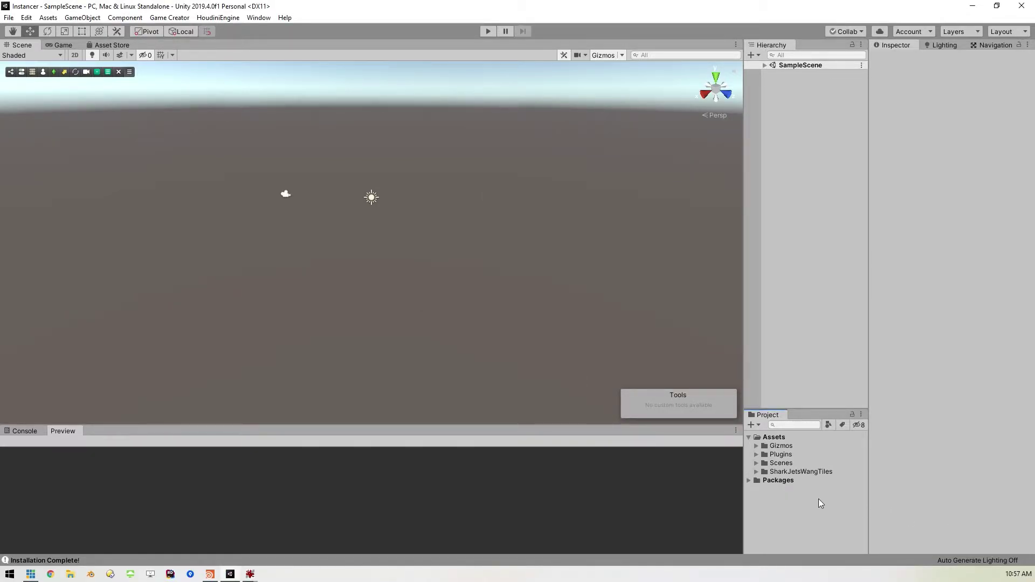
{"action": "left_click", "coordinate": [756, 472]}
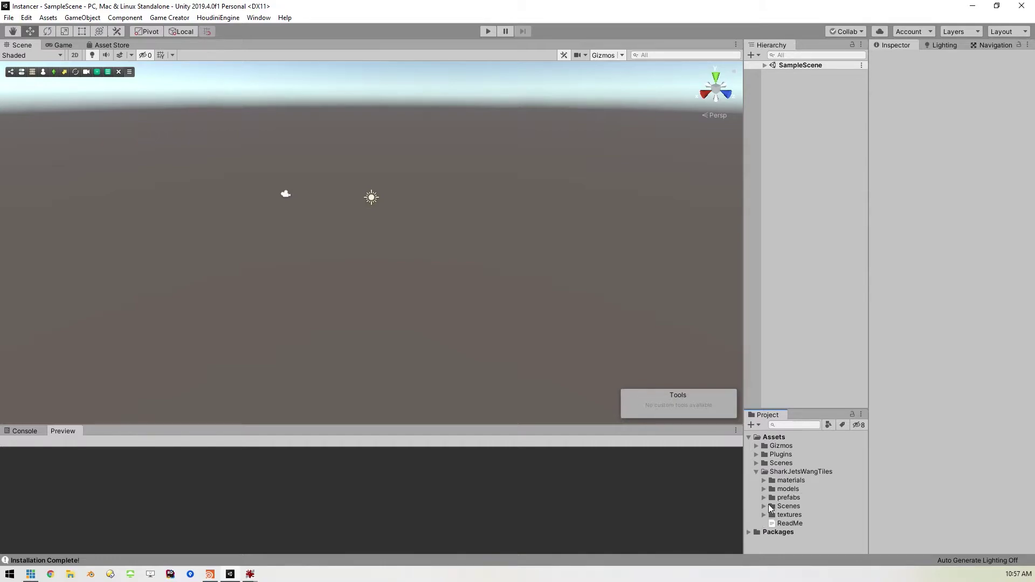
{"action": "left_click", "coordinate": [763, 498]}
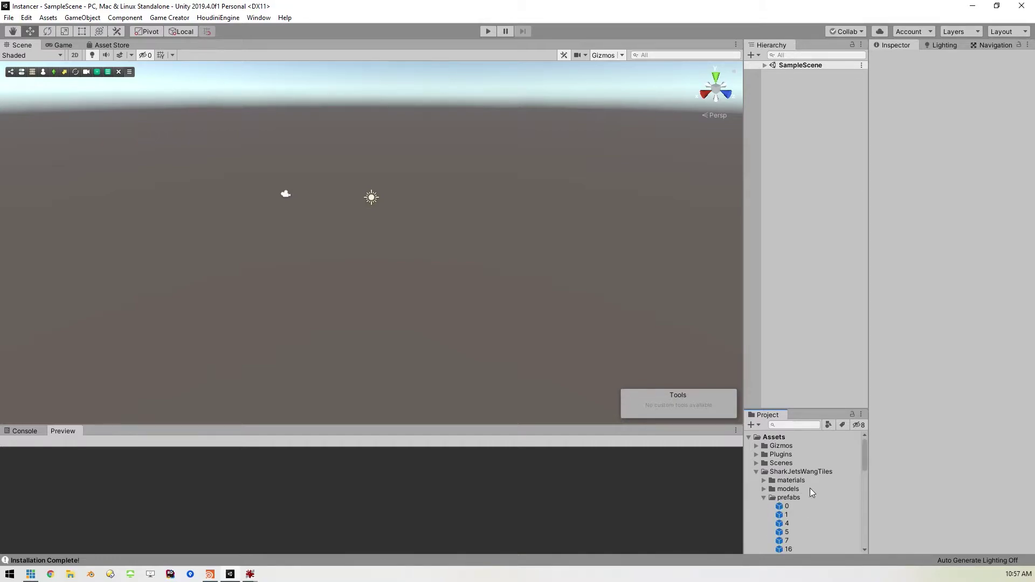
Enlarge the project list and preview areas and inspect prefab 0 from several angles.
{"action": "left_click_drag", "start_coordinate": [815, 411], "coordinate": [824, 321]}
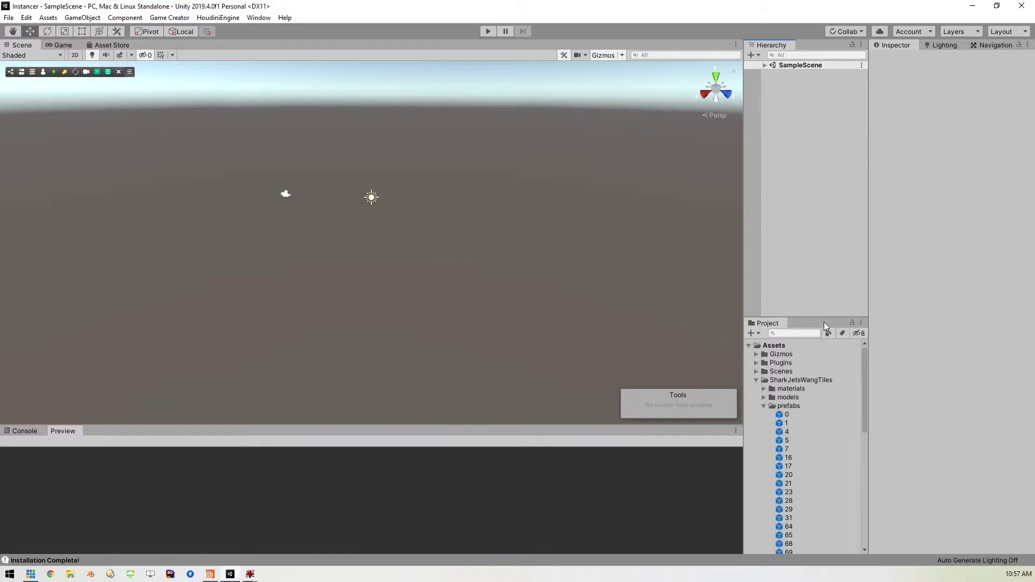
{"action": "left_click", "coordinate": [787, 415]}
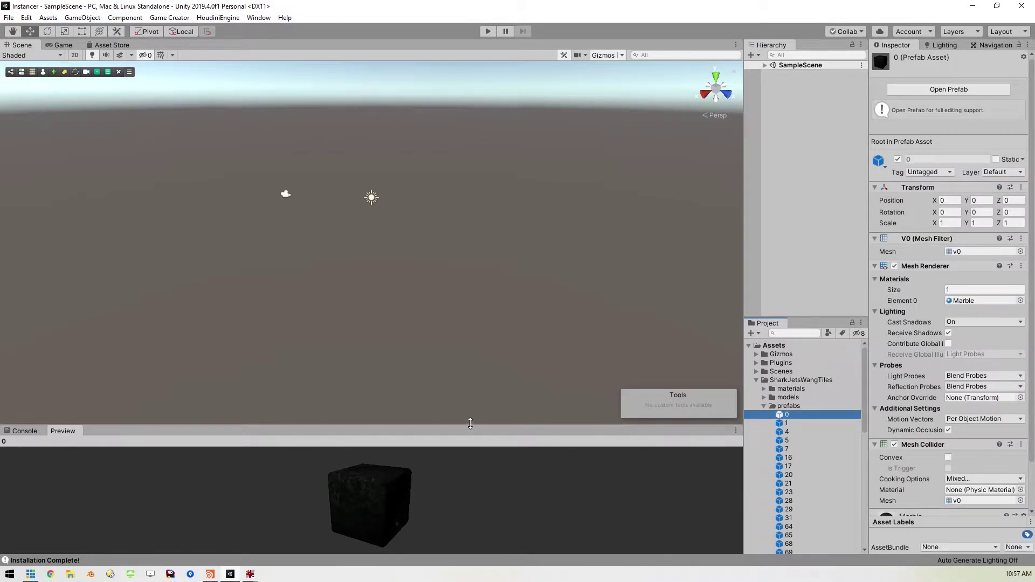
{"action": "left_click_drag", "start_coordinate": [472, 425], "coordinate": [470, 295]}
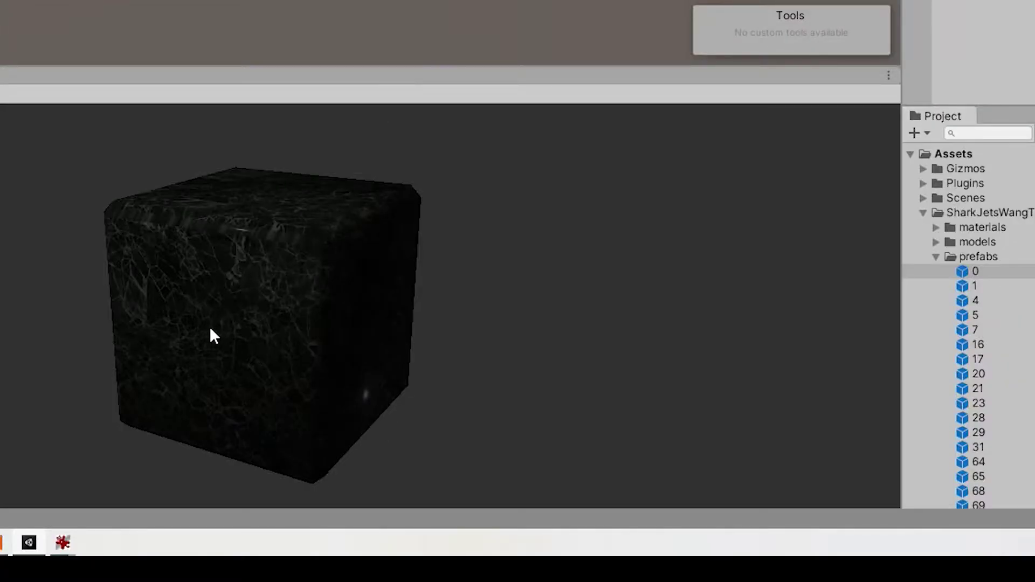
{"action": "left_click_drag", "start_coordinate": [339, 452], "coordinate": [385, 458]}
{"action": "left_click_drag", "start_coordinate": [288, 339], "coordinate": [564, 402]}
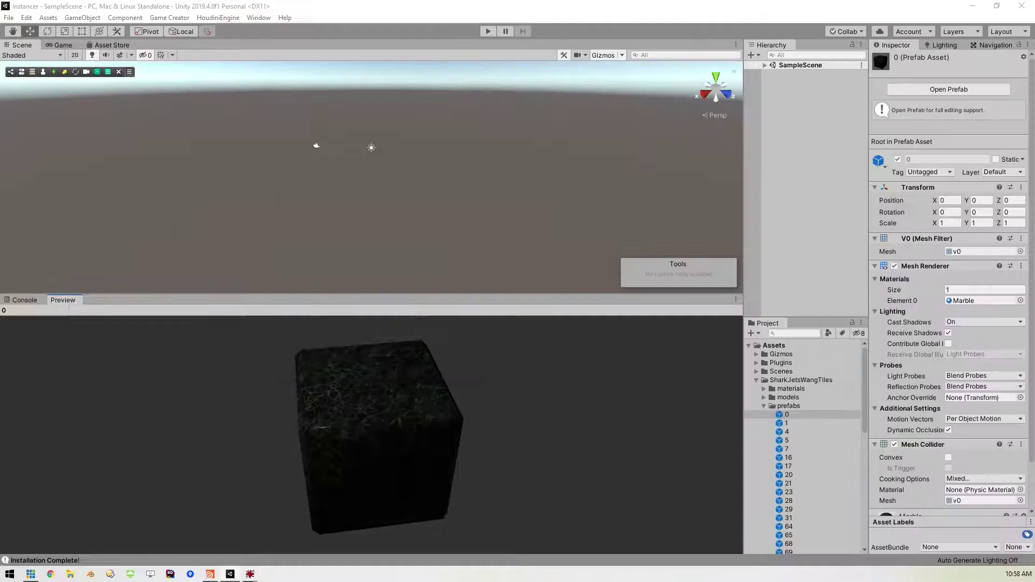
Reposition the wang.png reference above the preview and compare a top view of prefab 1 with its tileset drawing.
{"action": "key", "text": "alt+Tab"}
{"action": "left_click_drag", "start_coordinate": [352, 188], "coordinate": [487, 94]}
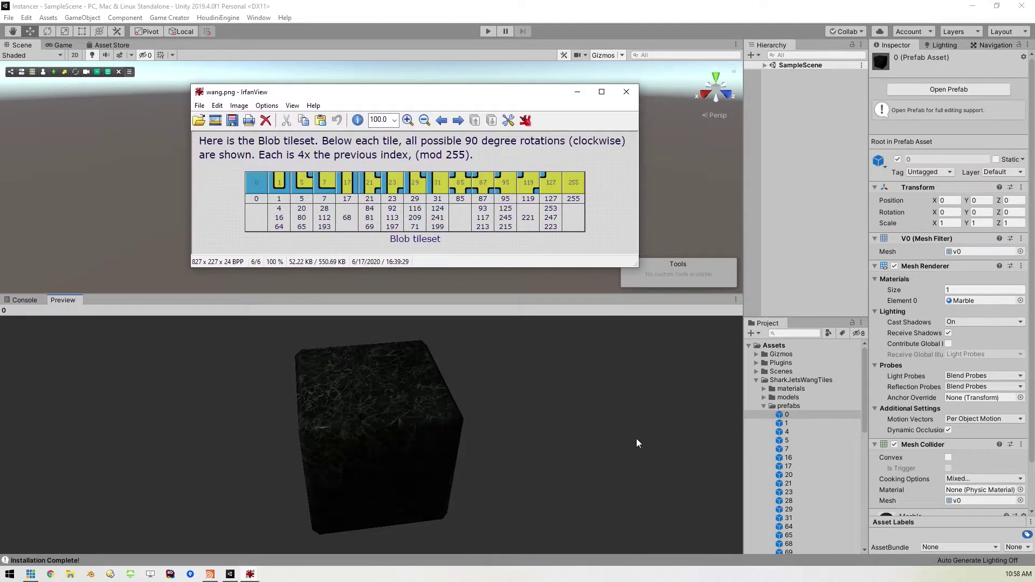
{"action": "left_click", "coordinate": [791, 425]}
{"action": "left_click", "coordinate": [792, 424]}
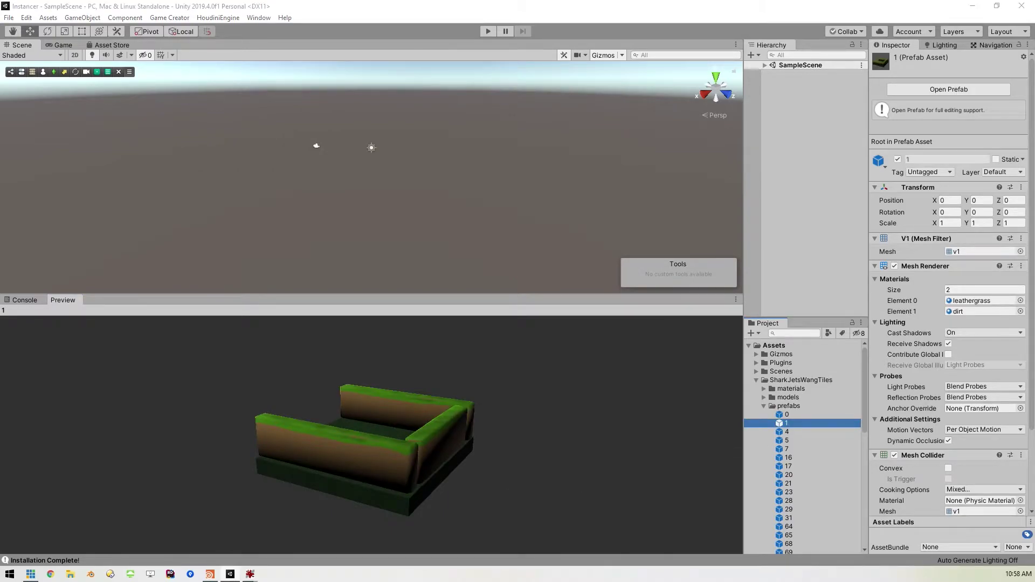
{"action": "key", "text": "alt+Tab"}
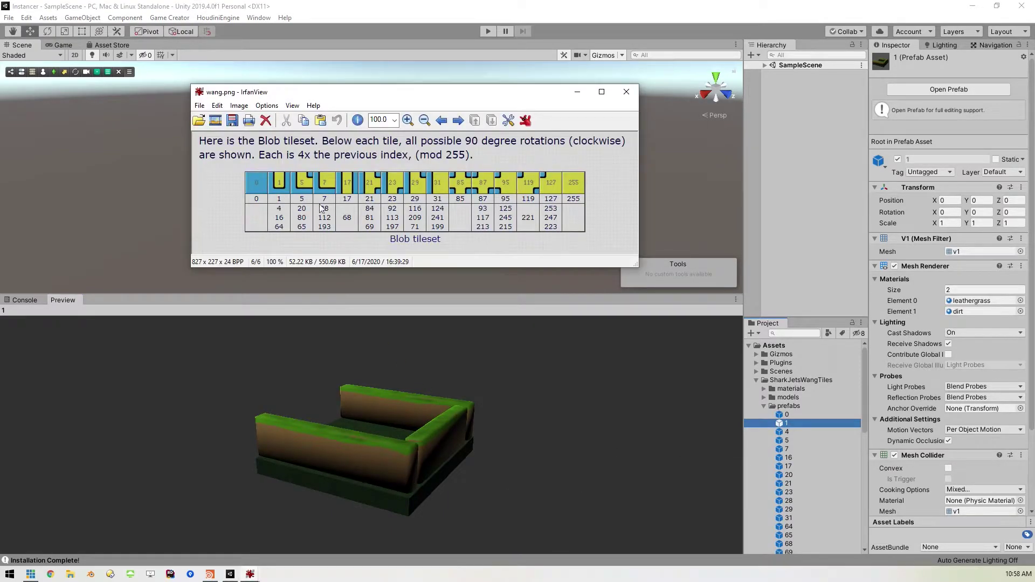
{"action": "left_click_drag", "start_coordinate": [469, 415], "coordinate": [383, 511]}
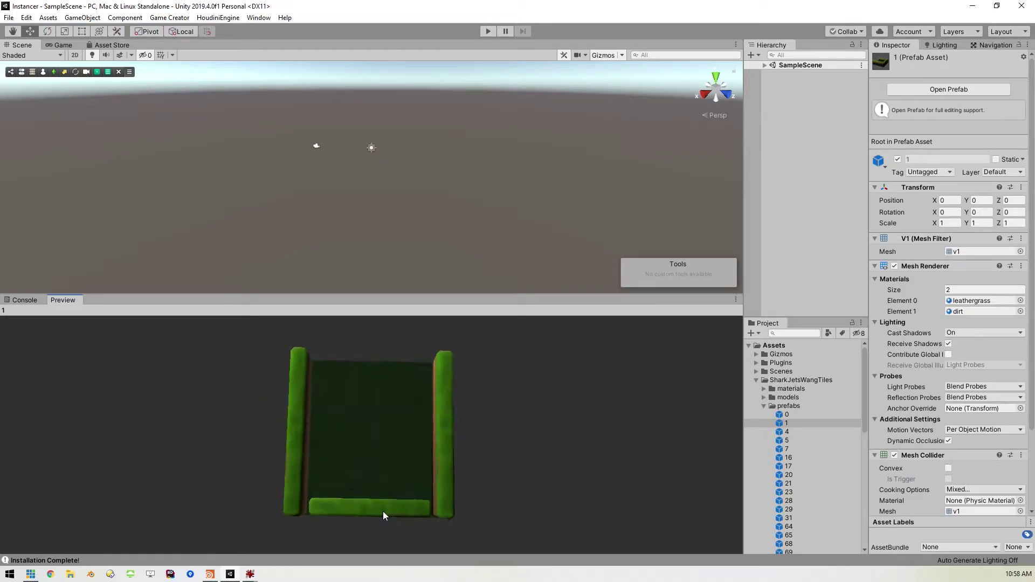
{"action": "key", "text": "alt+Tab"}
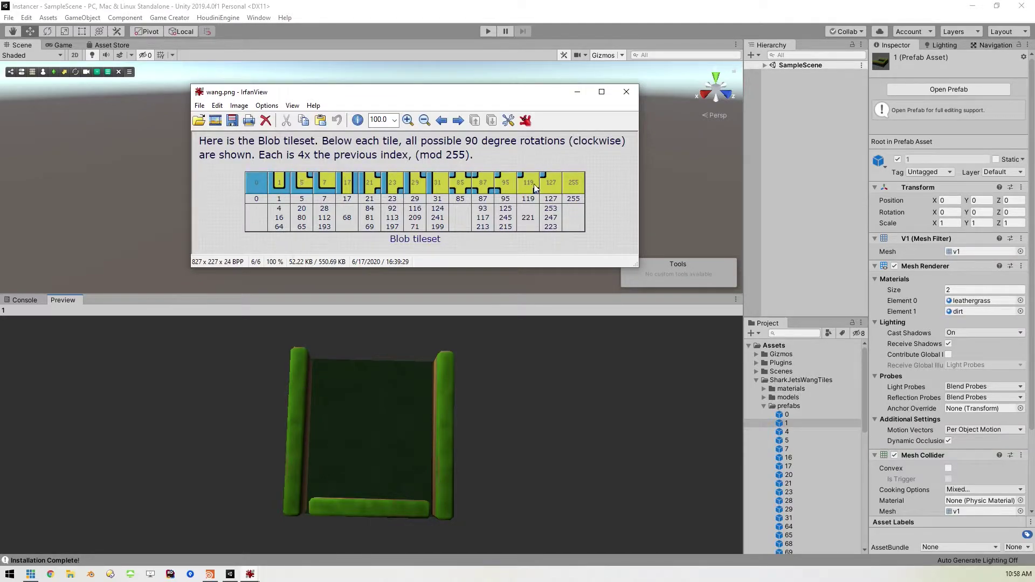
Preview prefab 255 from above and return to the start of the prefab list.
{"action": "left_click_drag", "start_coordinate": [863, 381], "coordinate": [869, 525]}
{"action": "left_click", "coordinate": [797, 492]}
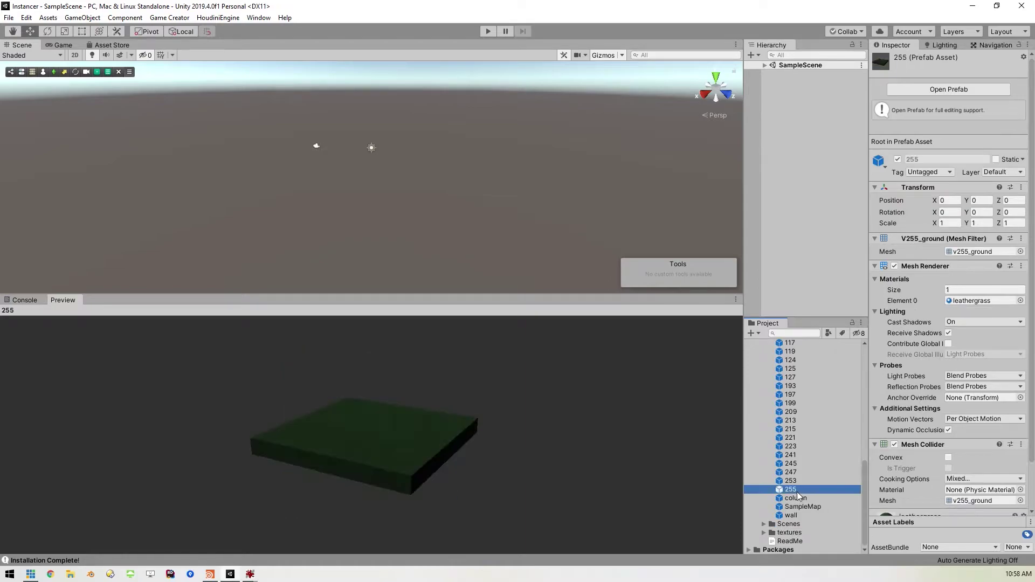
{"action": "left_click_drag", "start_coordinate": [384, 437], "coordinate": [432, 504]}
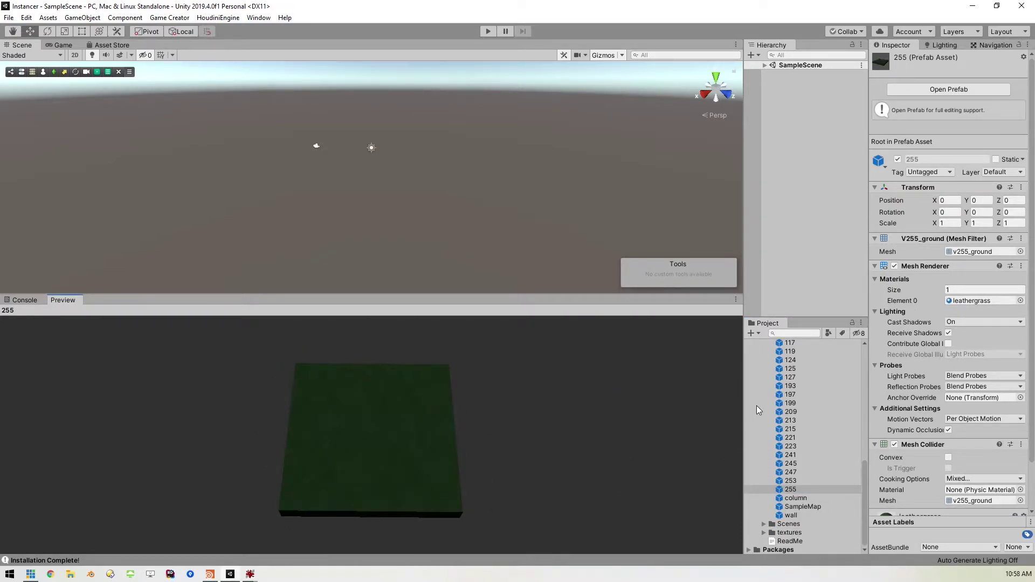
{"action": "left_click", "coordinate": [865, 353]}
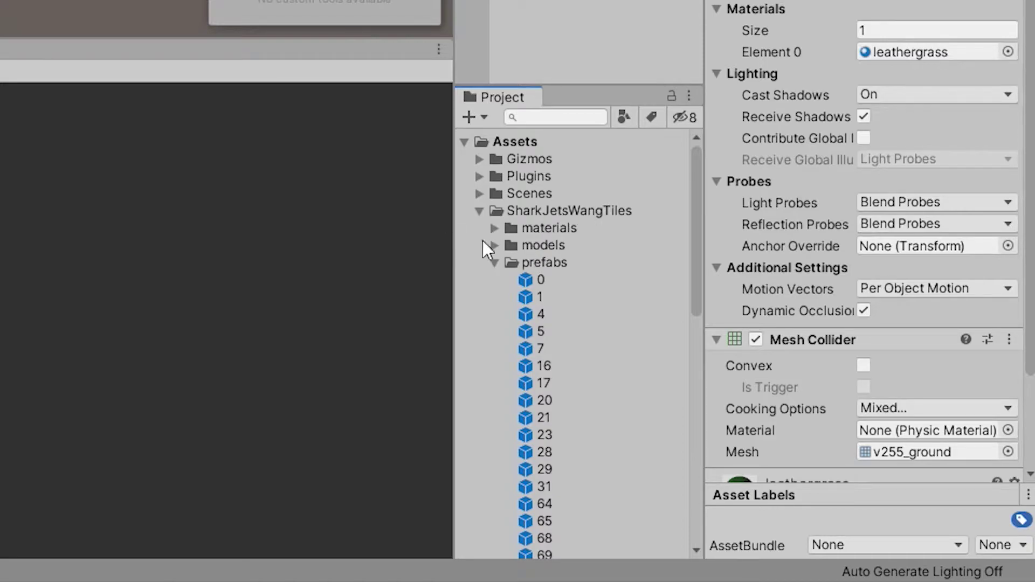
Rename the SharkJetsWangTiles folder to vis.
{"action": "left_click", "coordinate": [533, 210]}
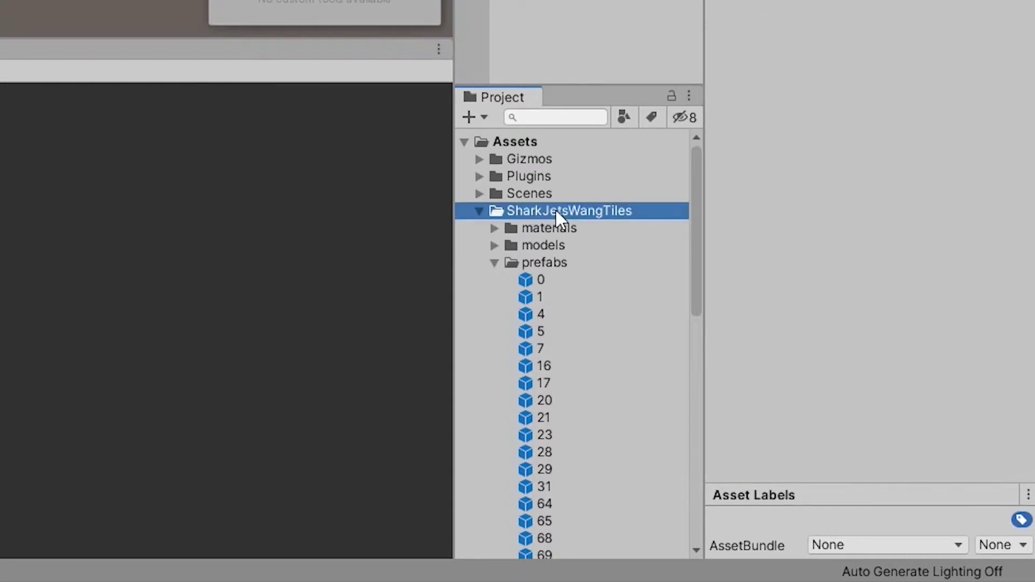
{"action": "left_click", "coordinate": [555, 210]}
{"action": "left_click", "coordinate": [636, 211]}
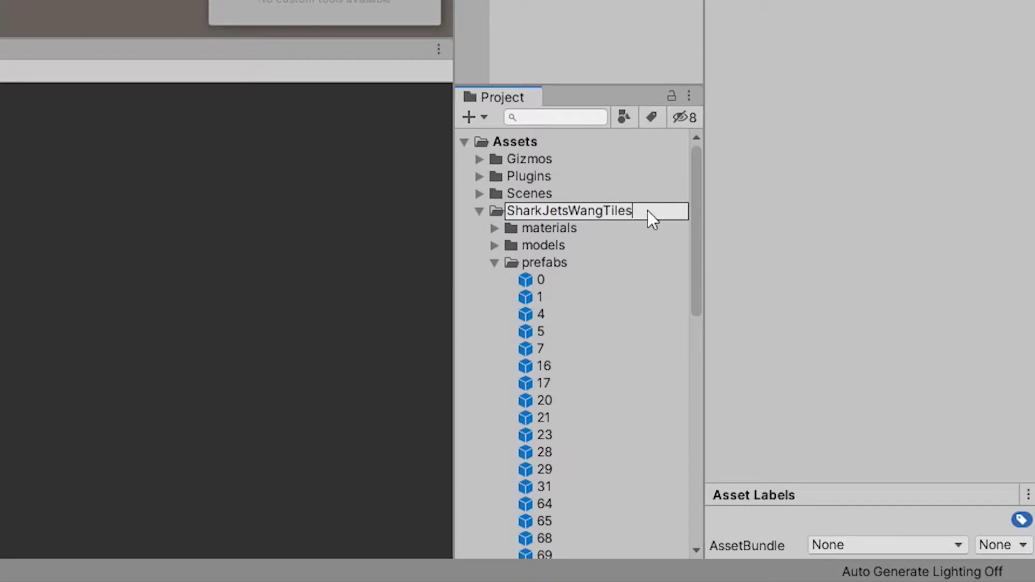
{"action": "double_click", "coordinate": [650, 211]}
{"action": "type", "text": "vis"}
{"action": "left_click", "coordinate": [649, 210]}
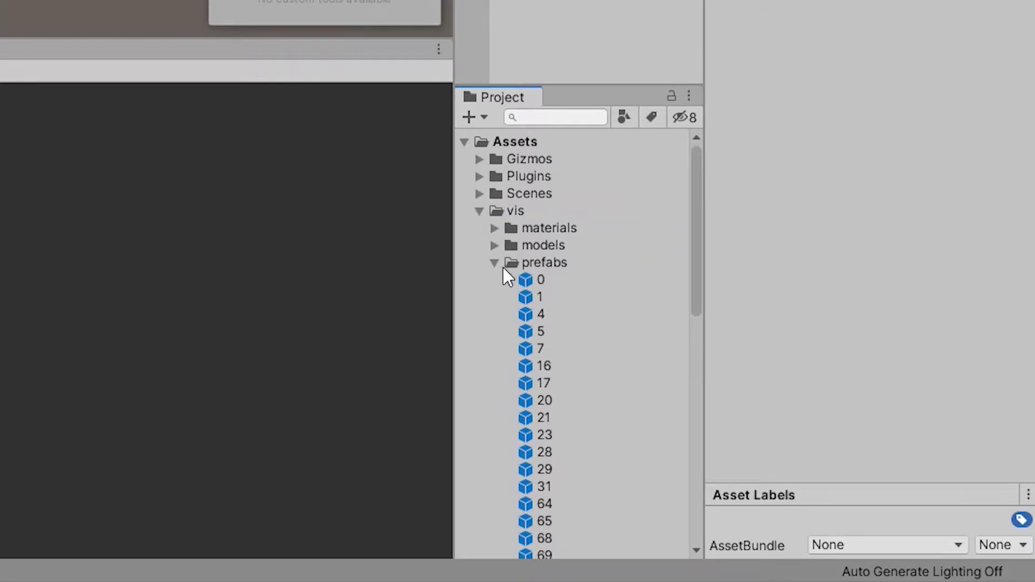
Rename the prefabs folder inside vis to p and leave it expanded.
{"action": "left_click", "coordinate": [554, 263]}
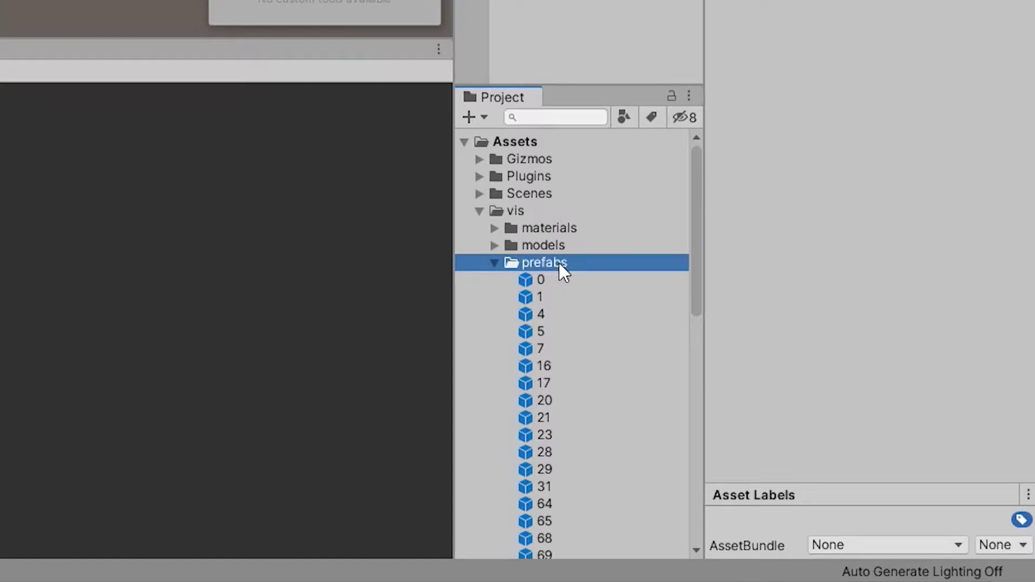
{"action": "left_click", "coordinate": [559, 263]}
{"action": "type", "text": "p"}
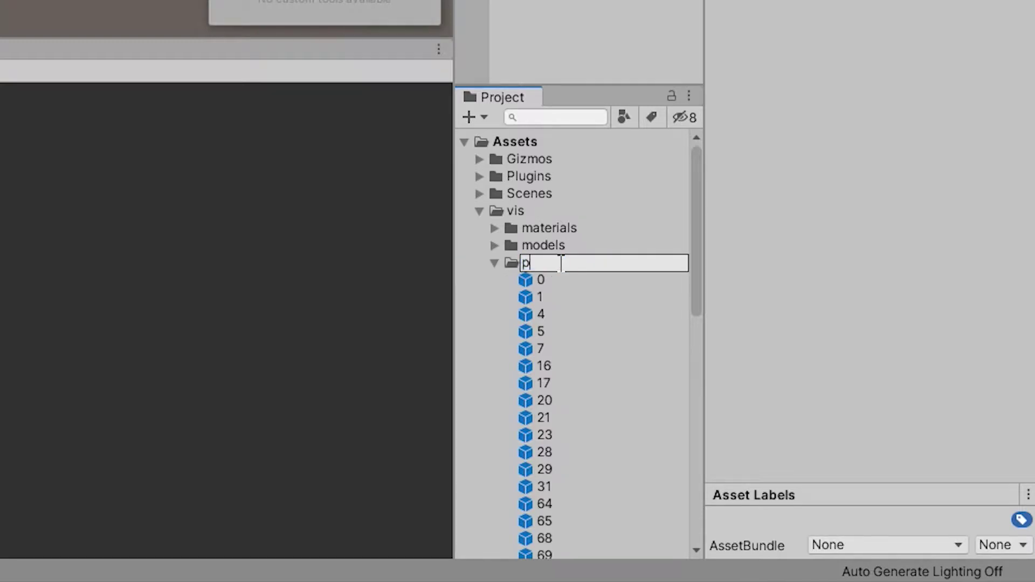
{"action": "key", "text": "Return"}
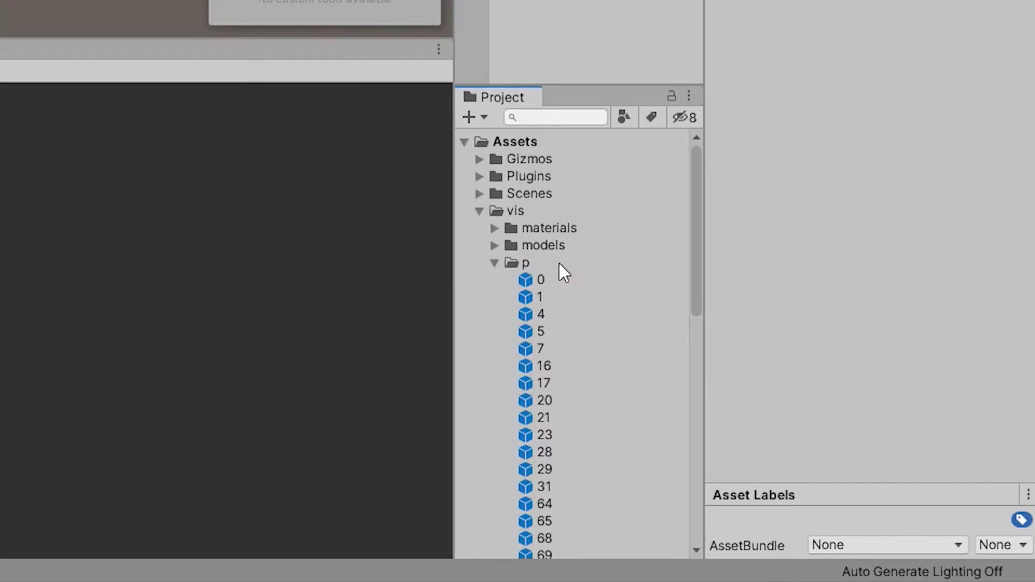
{"action": "left_click", "coordinate": [493, 264]}
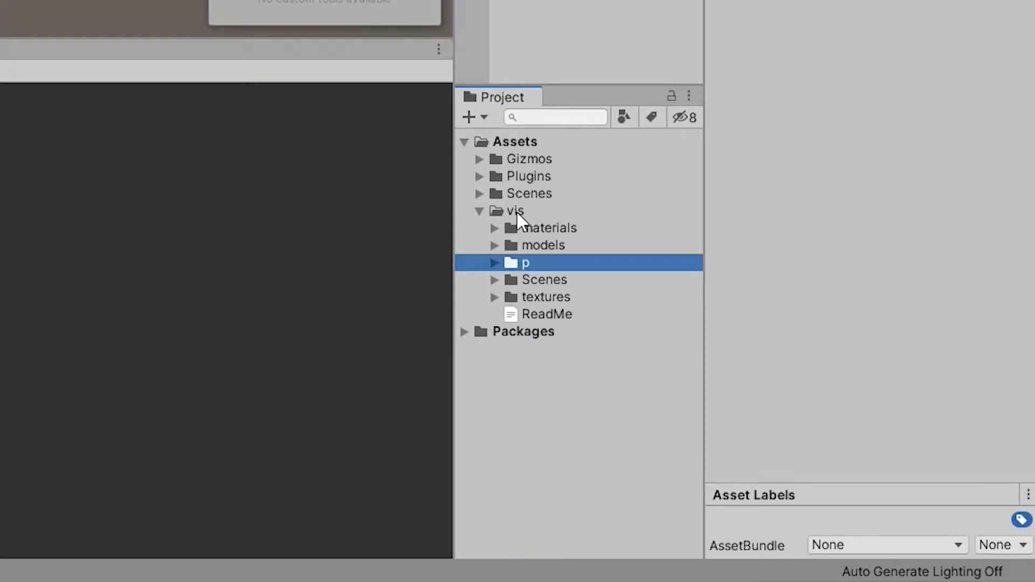
{"action": "left_click", "coordinate": [495, 262]}
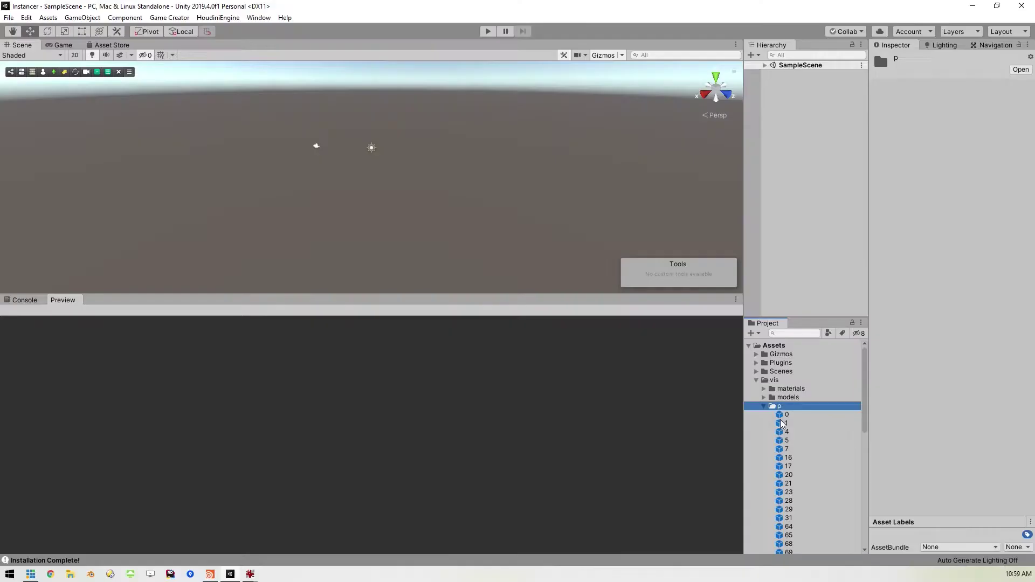
Copy the asset path of prefab 0 in the p folder and switch to Houdini.
{"action": "right_click", "coordinate": [540, 281]}
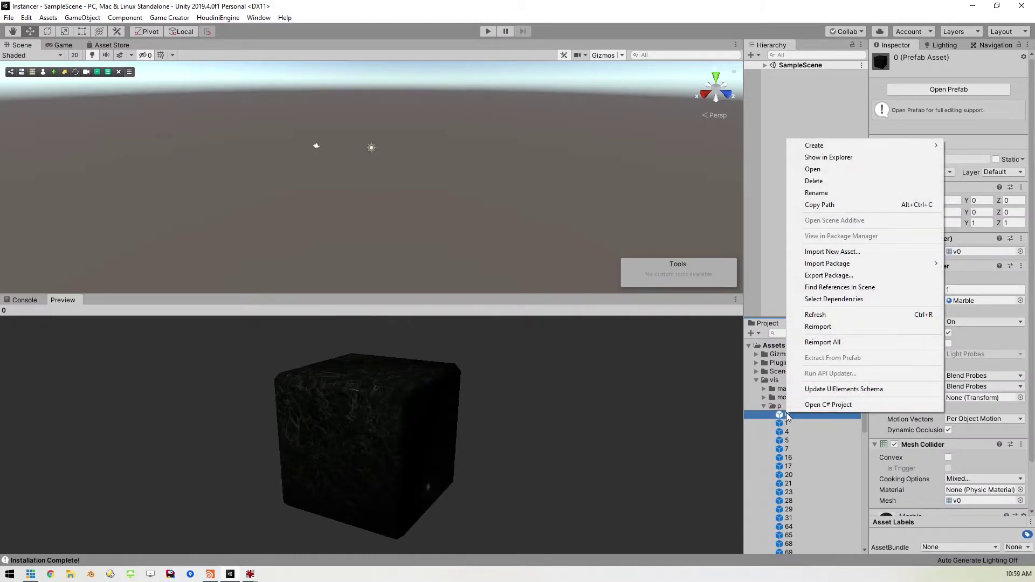
{"action": "left_click", "coordinate": [837, 205]}
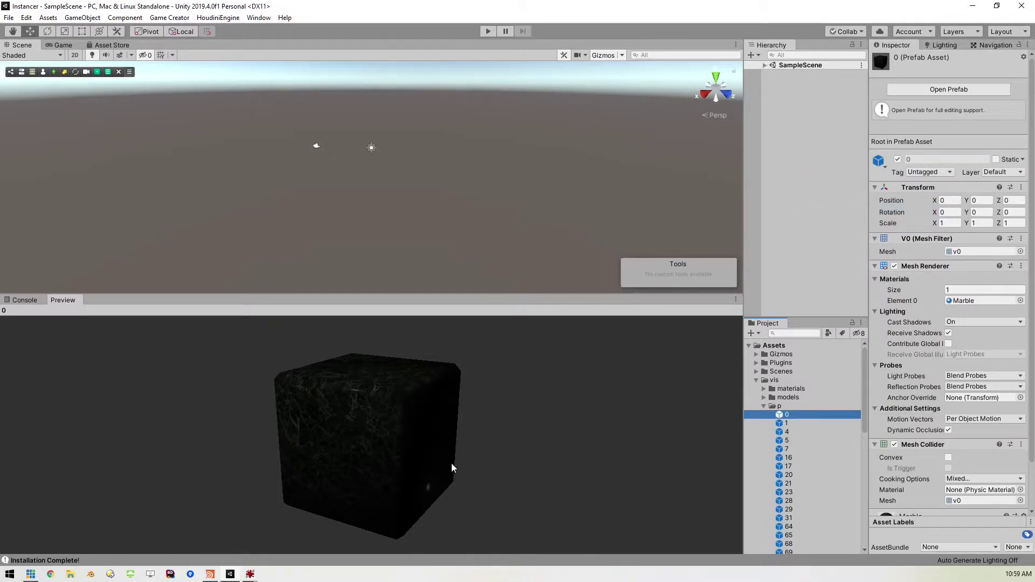
{"action": "left_click", "coordinate": [209, 575]}
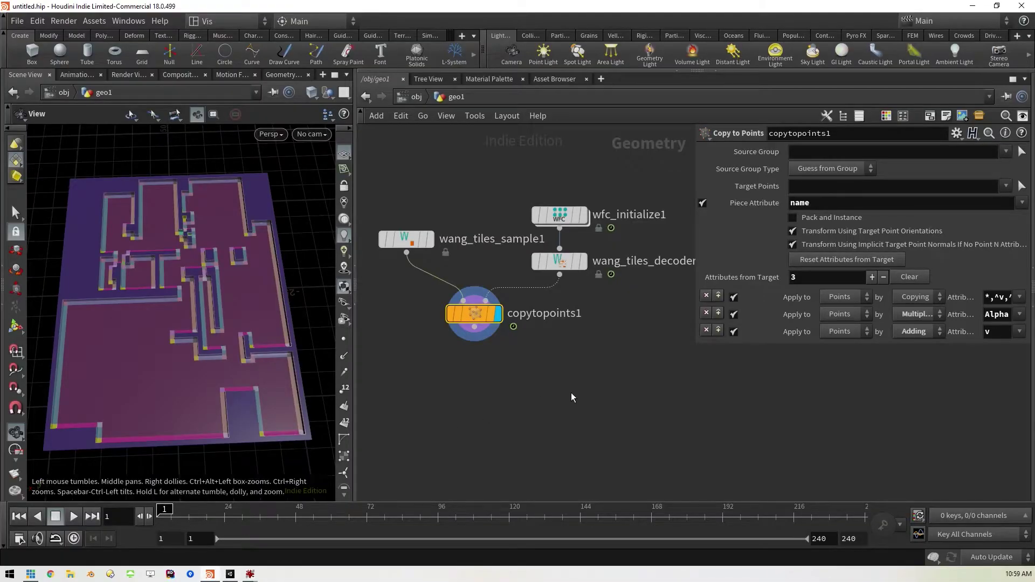
Add an Output node below copytopoints1, feed it from copytopoints1's output, and make it the displayed node.
{"action": "middle_click_drag", "start_coordinate": [547, 421], "coordinate": [547, 378]}
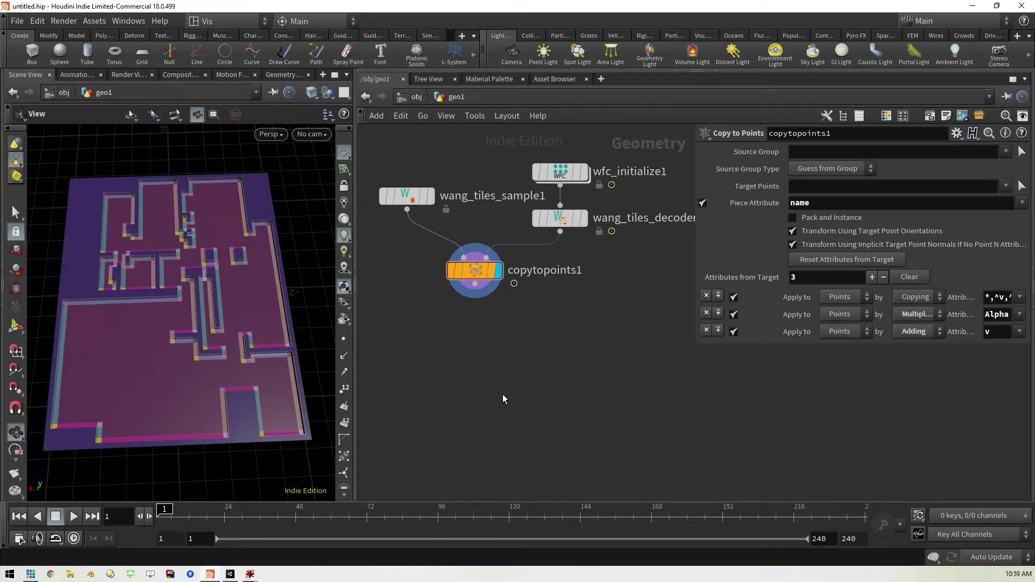
{"action": "key", "text": "Tab"}
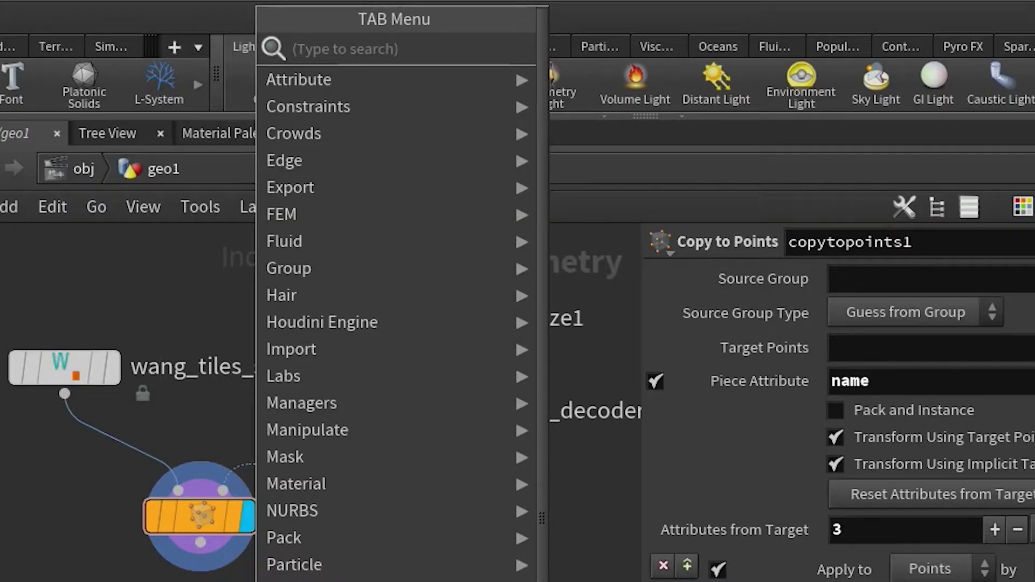
{"action": "type", "text": "out"}
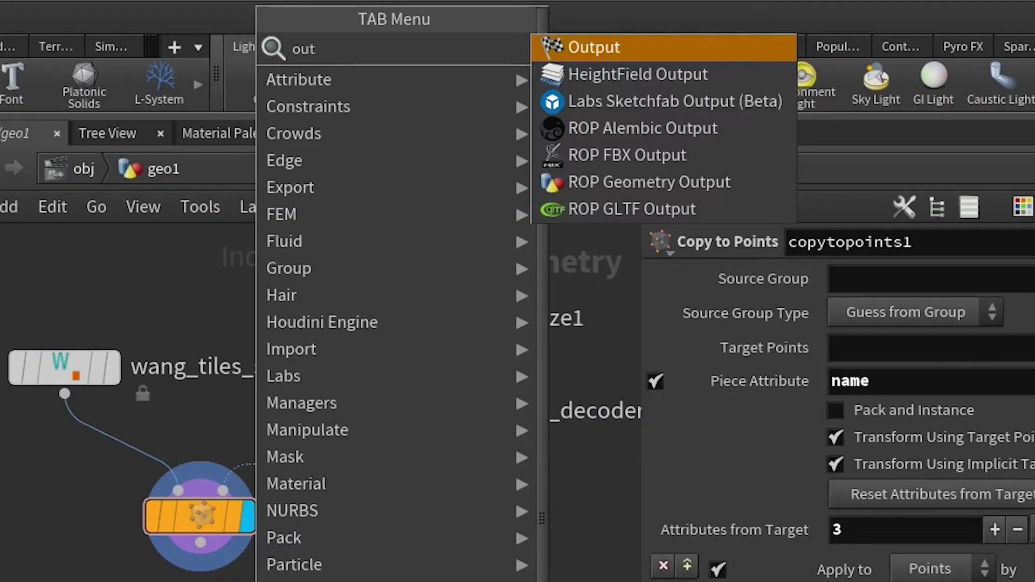
{"action": "key", "text": "Return"}
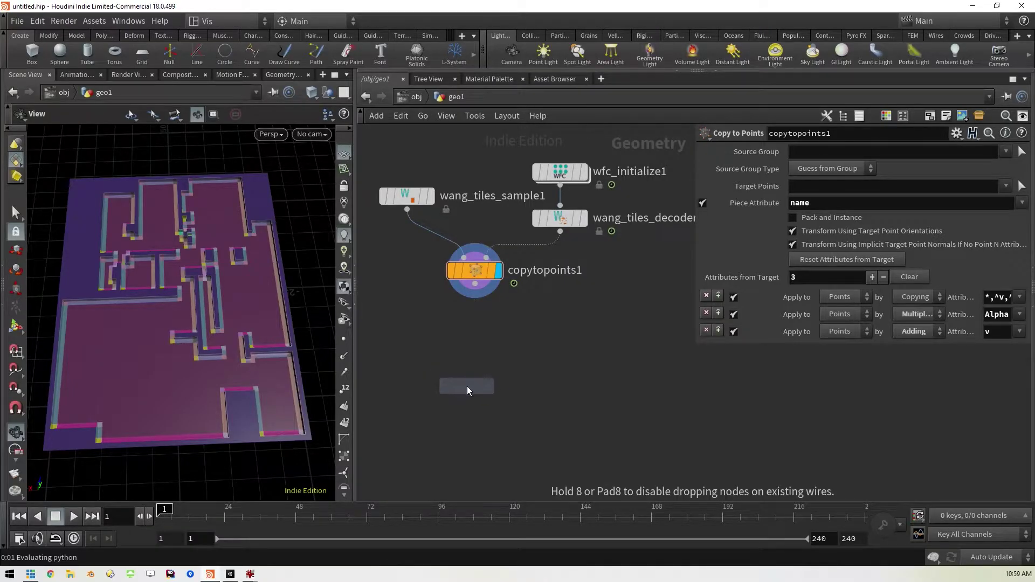
{"action": "left_click", "coordinate": [472, 386]}
{"action": "mouse_move", "coordinate": [588, 179]}
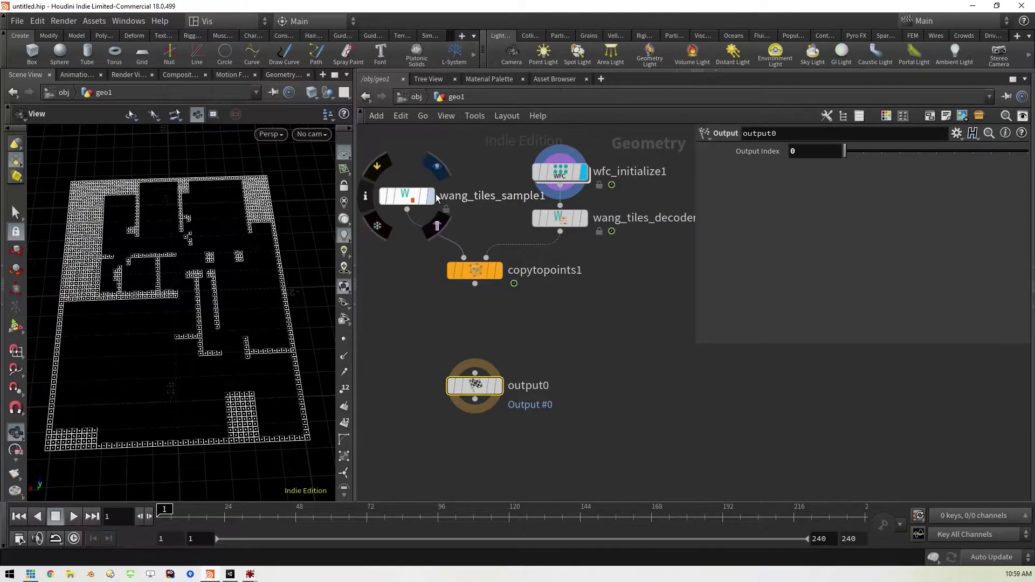
{"action": "left_click", "coordinate": [430, 196]}
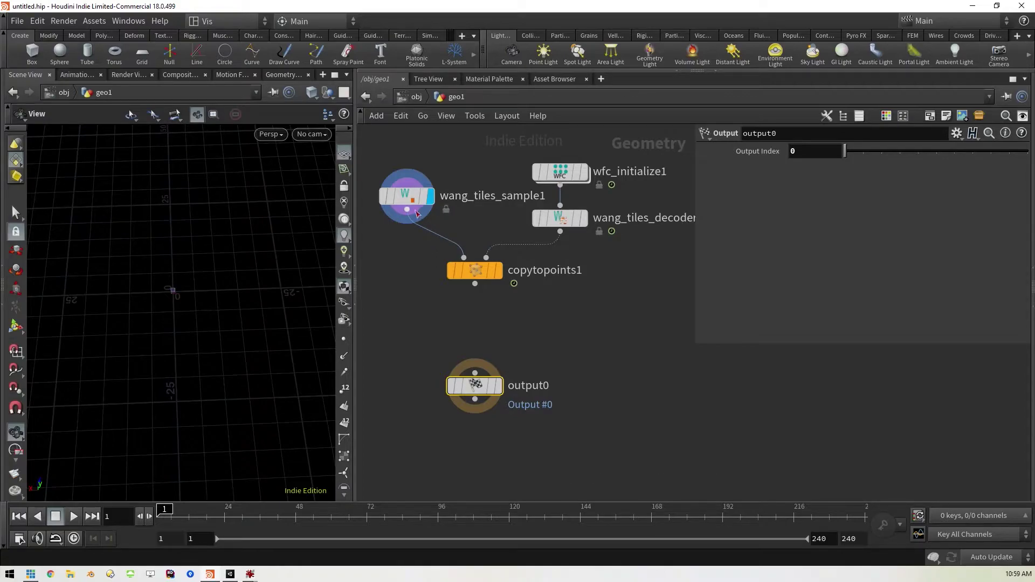
{"action": "mouse_move", "coordinate": [477, 390]}
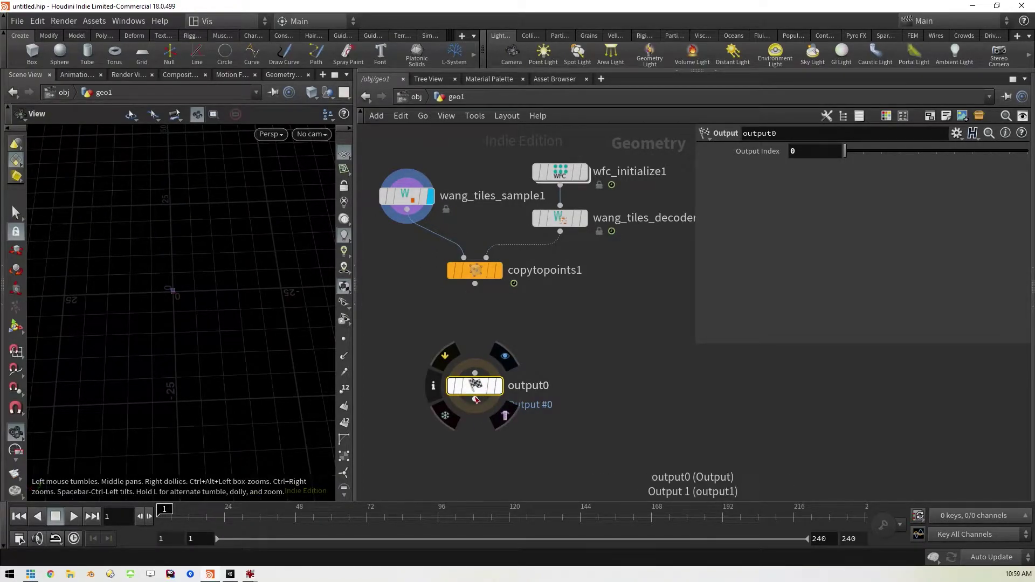
{"action": "left_click_drag", "start_coordinate": [474, 284], "coordinate": [475, 373]}
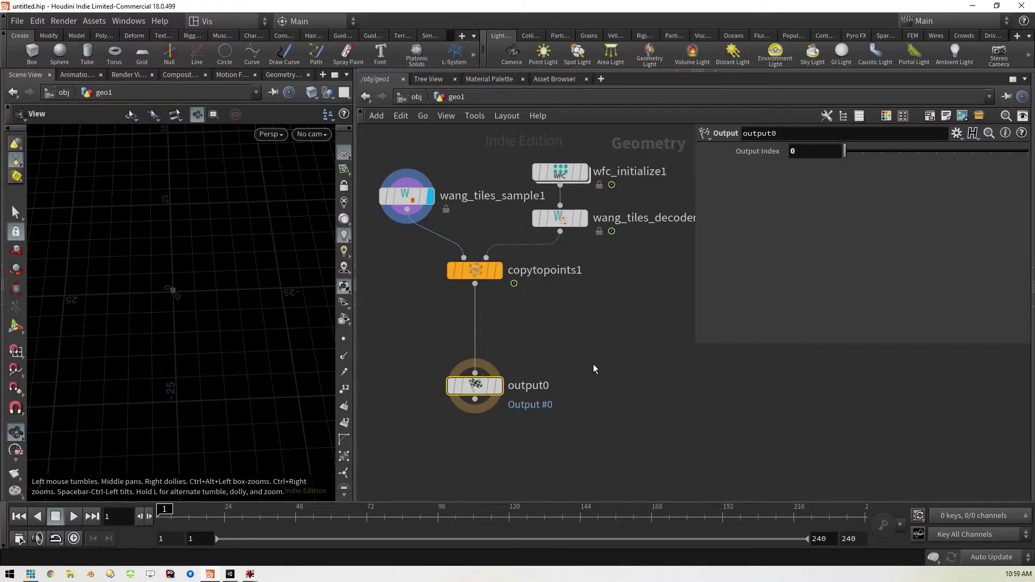
{"action": "left_click", "coordinate": [497, 386]}
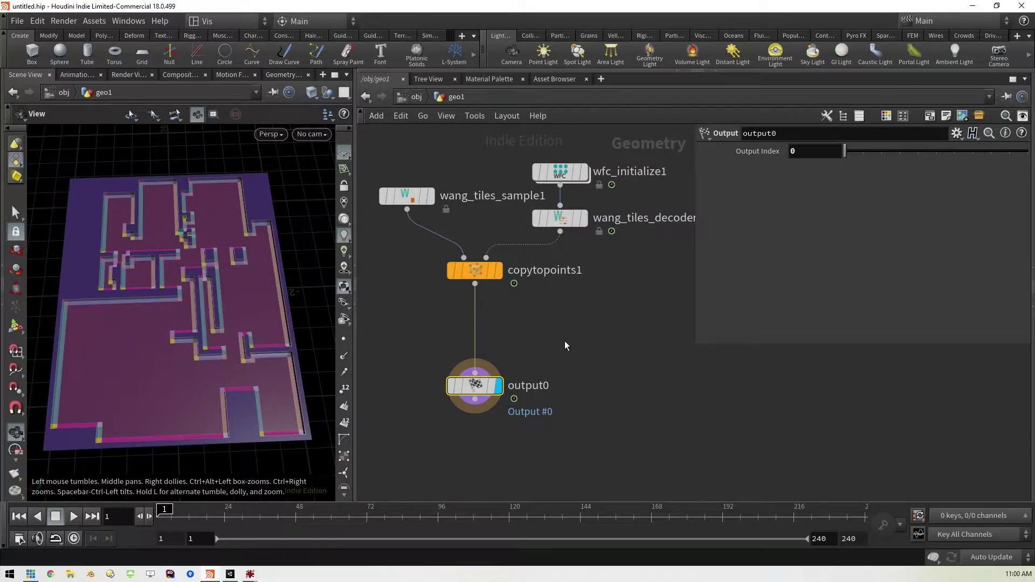
Insert a Labs Attribute Value Replace node on the wire between copytopoints1 and output0.
{"action": "key", "text": "Tab"}
{"action": "type", "text": "re"}
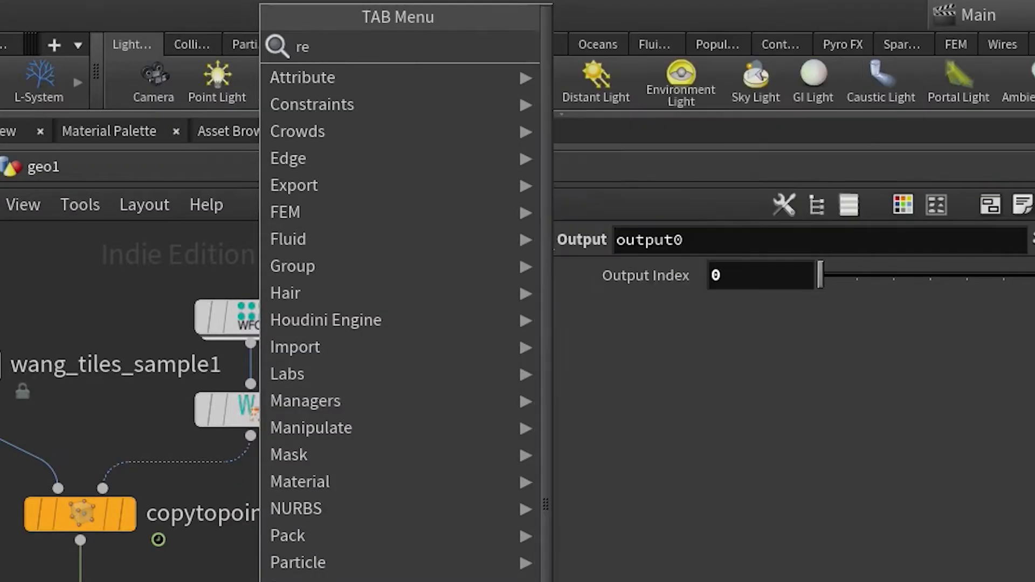
{"action": "type", "text": "pl"}
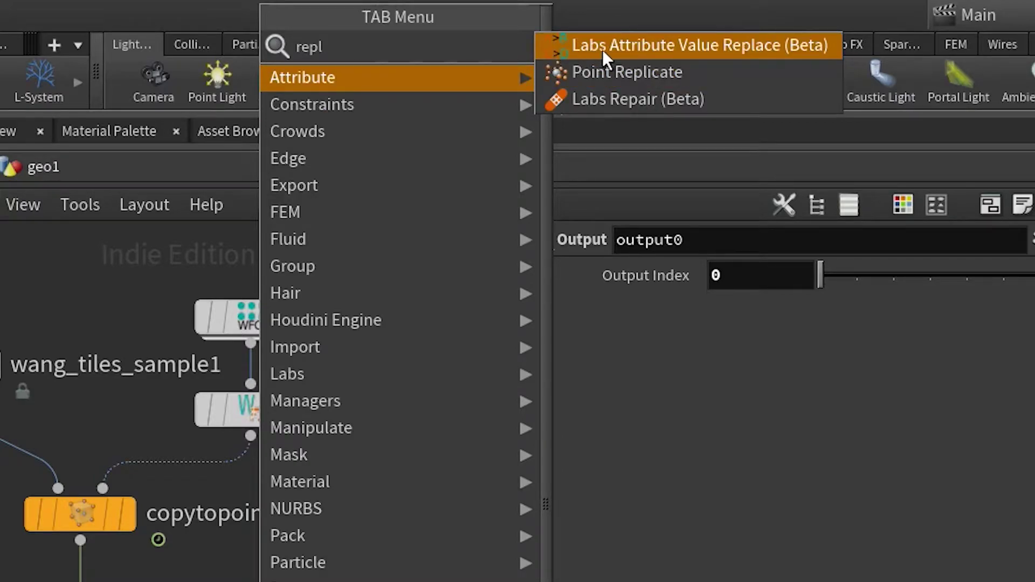
{"action": "left_click", "coordinate": [743, 46]}
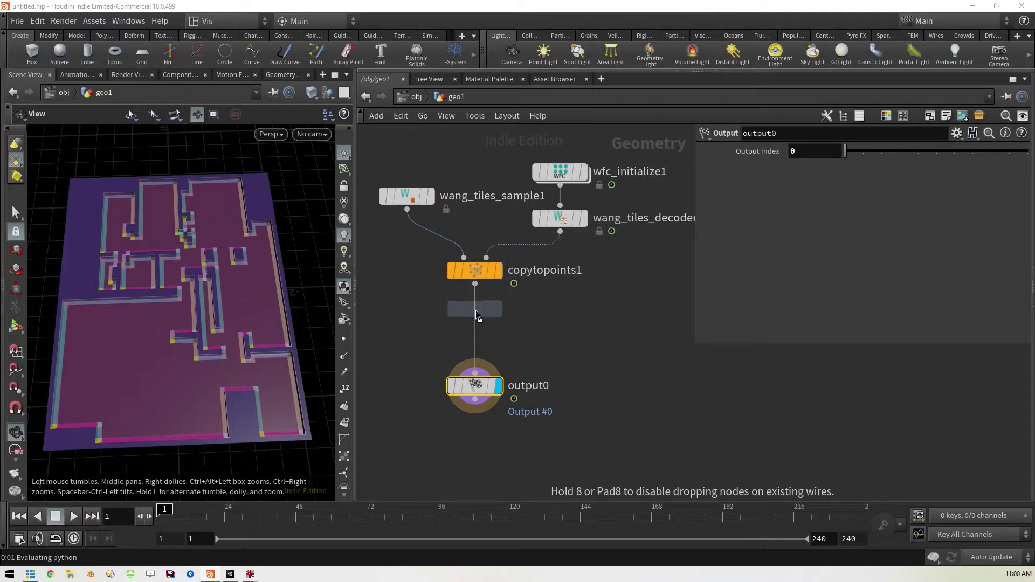
{"action": "left_click", "coordinate": [472, 325]}
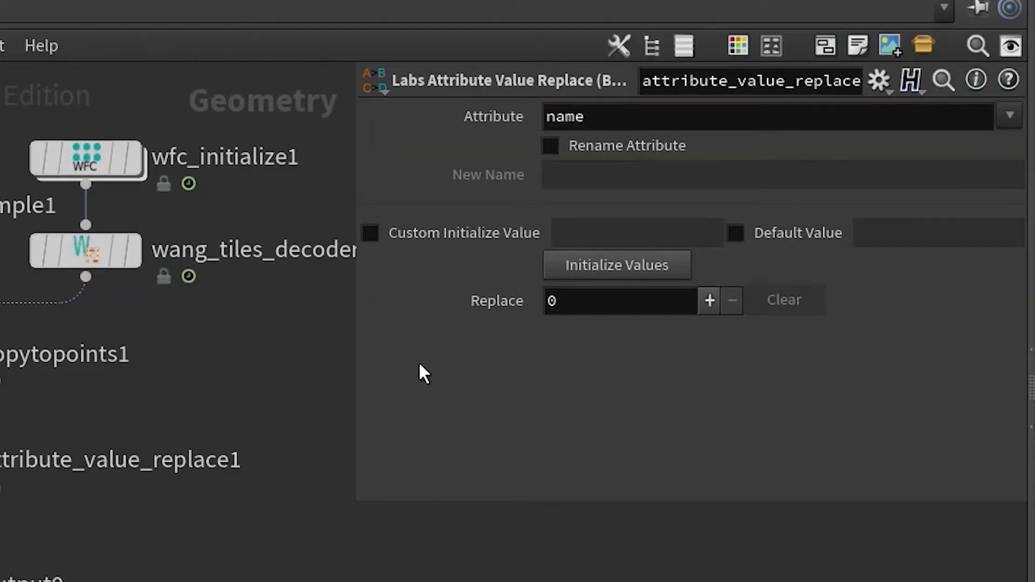
Enable attribute renaming on the value replace node so that name becomes unity_instance.
{"action": "double_click", "coordinate": [593, 117]}
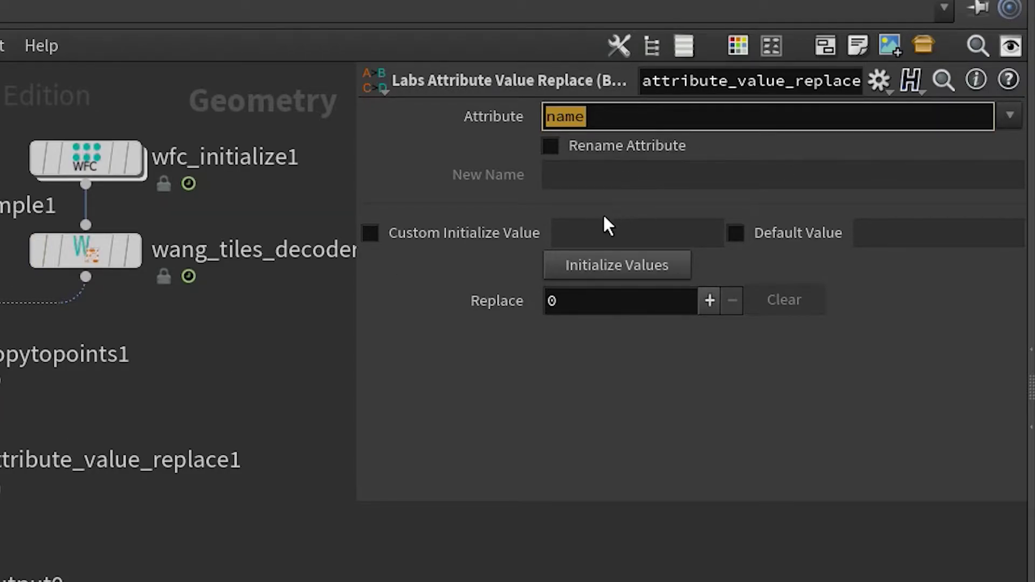
{"action": "left_click", "coordinate": [550, 145]}
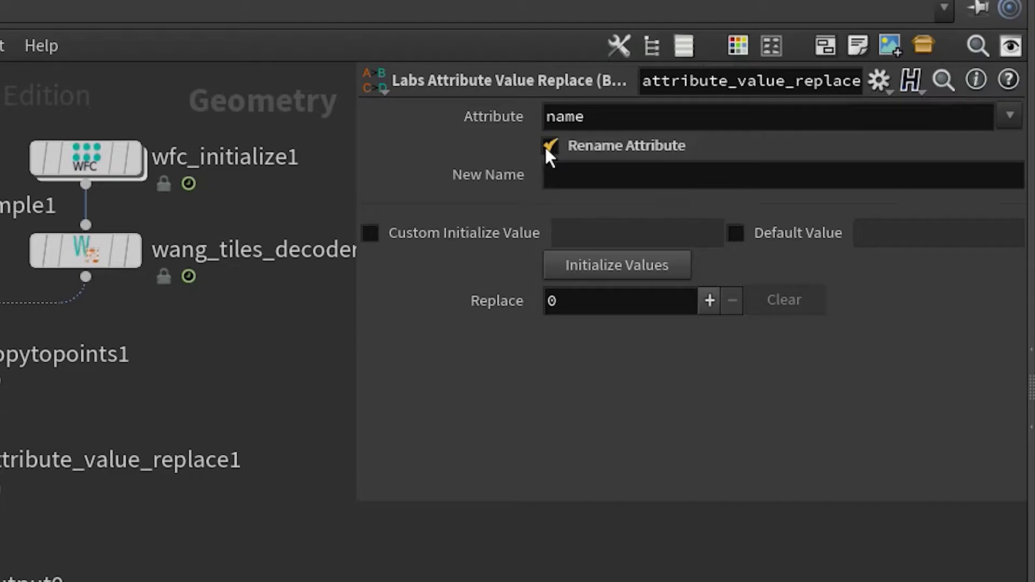
{"action": "left_click", "coordinate": [648, 178]}
{"action": "type", "text": "u"}
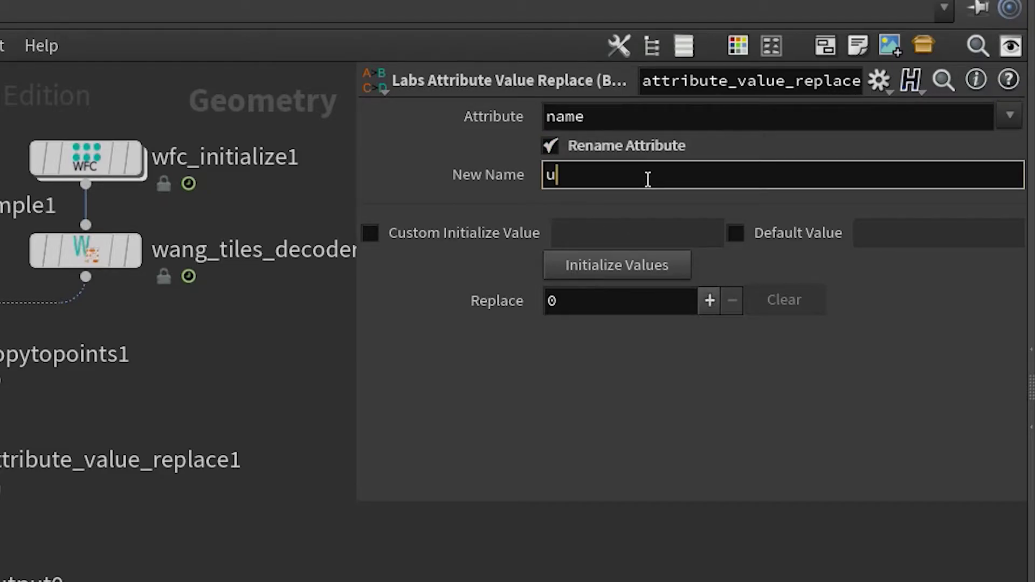
{"action": "type", "text": "nity_instance"}
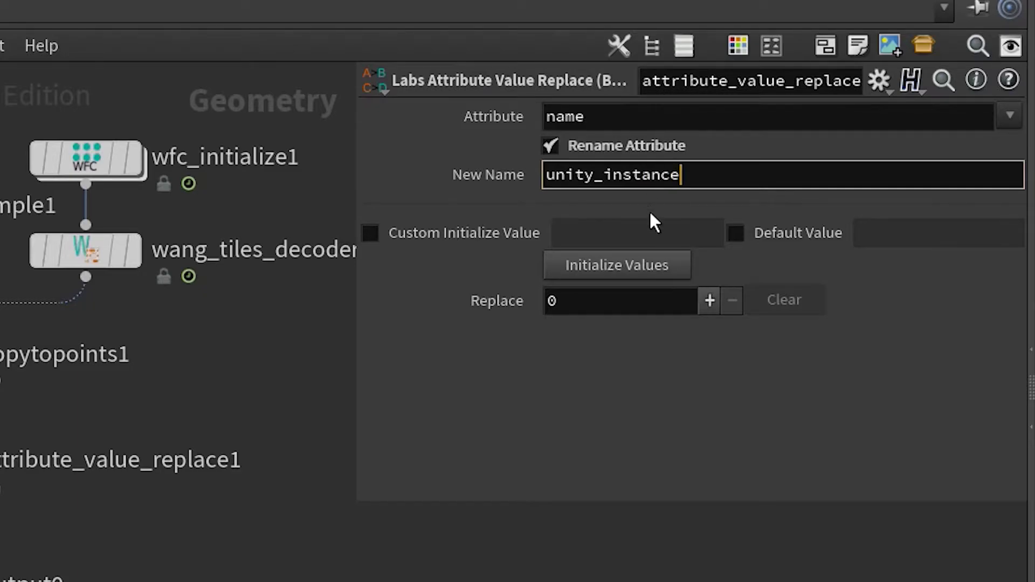
{"action": "left_click", "coordinate": [596, 120]}
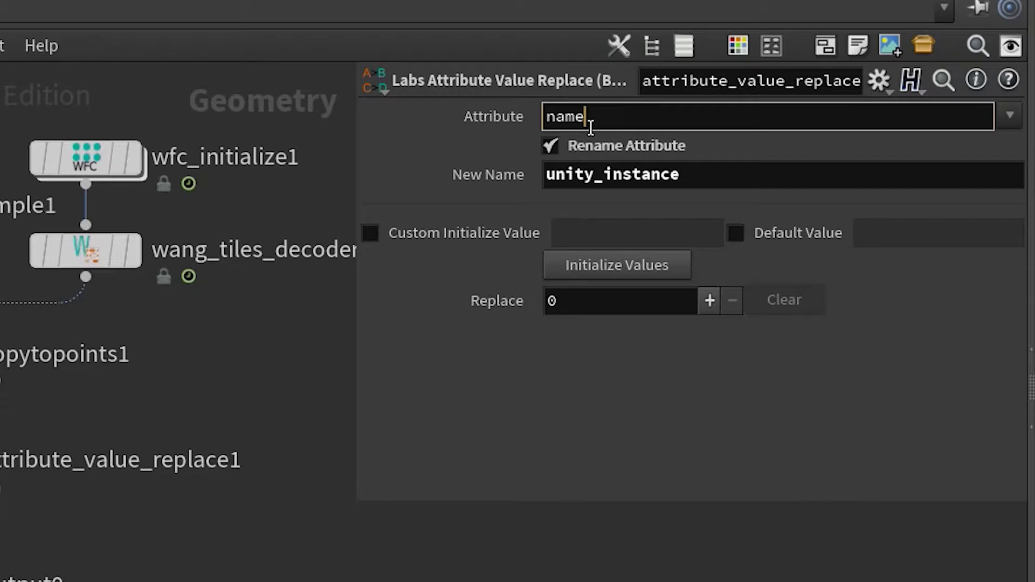
{"action": "left_click_drag", "start_coordinate": [591, 117], "coordinate": [544, 118]}
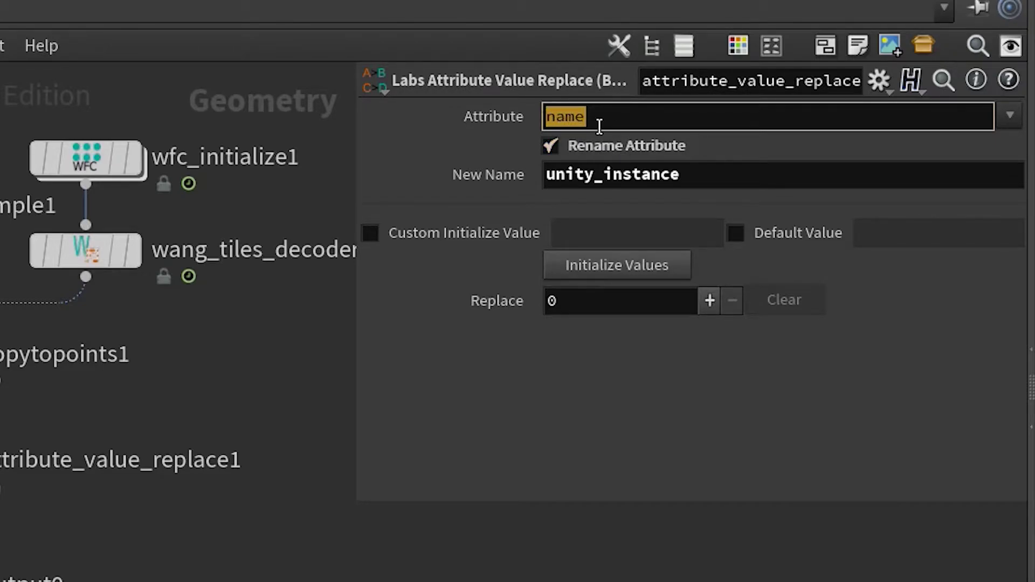
{"action": "left_click", "coordinate": [715, 178]}
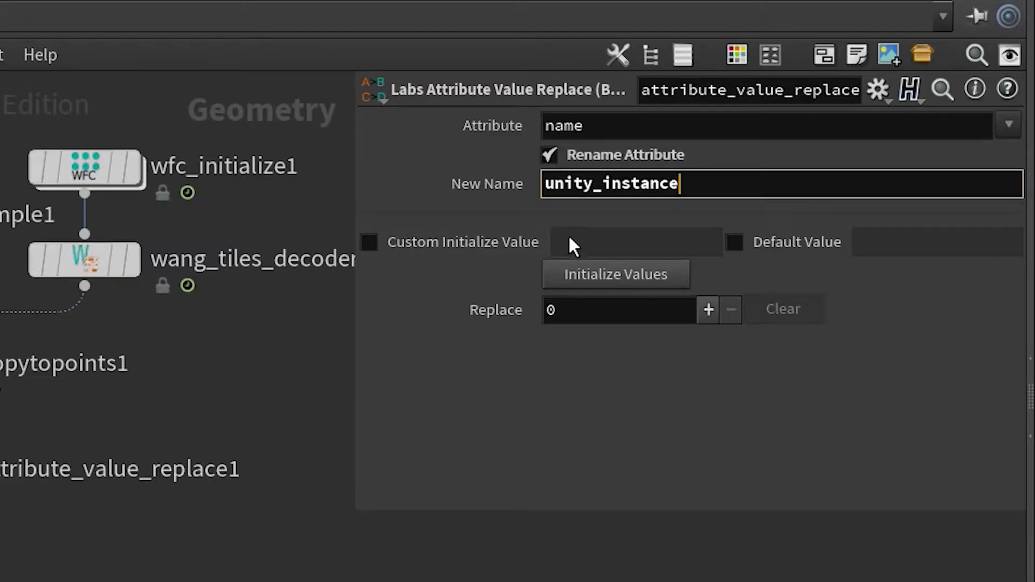
Enable the custom initialize value, paste the copied prefab path and remove the 0, leaving Assets/vis/p/.prefab.
{"action": "left_click", "coordinate": [369, 241]}
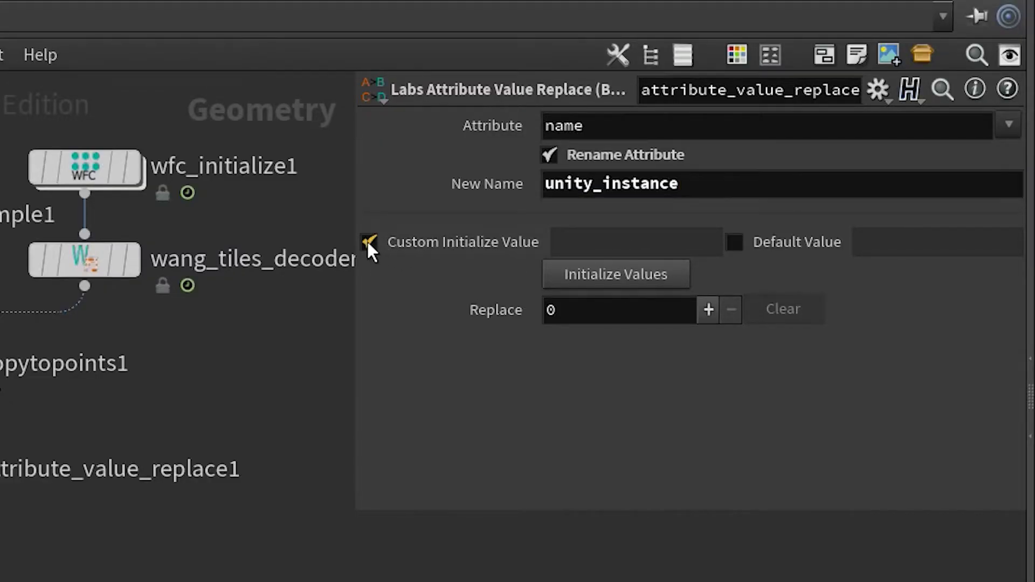
{"action": "left_click", "coordinate": [584, 244]}
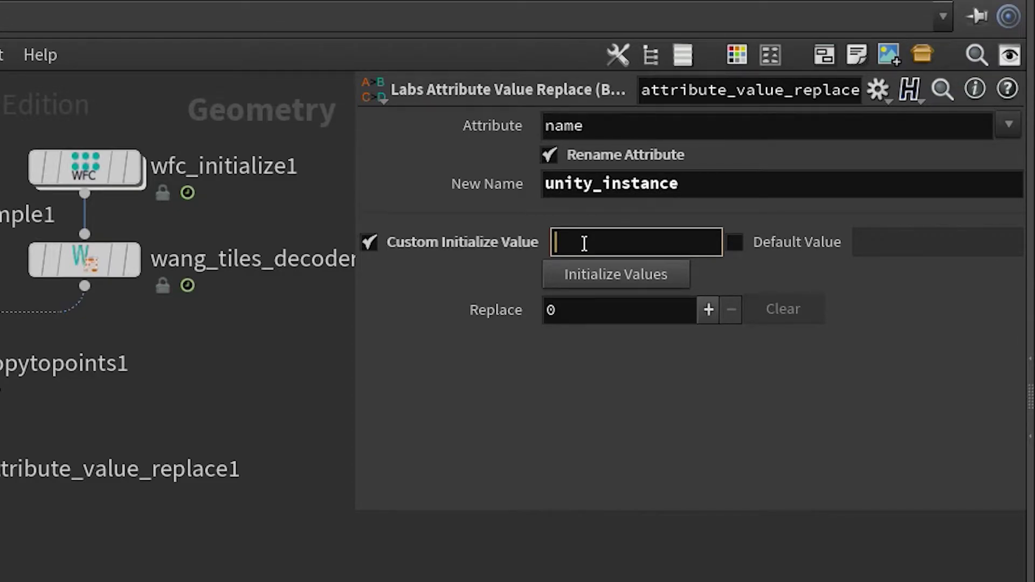
{"action": "right_click", "coordinate": [584, 243]}
{"action": "left_click", "coordinate": [573, 240]}
{"action": "key", "text": "ctrl+v"}
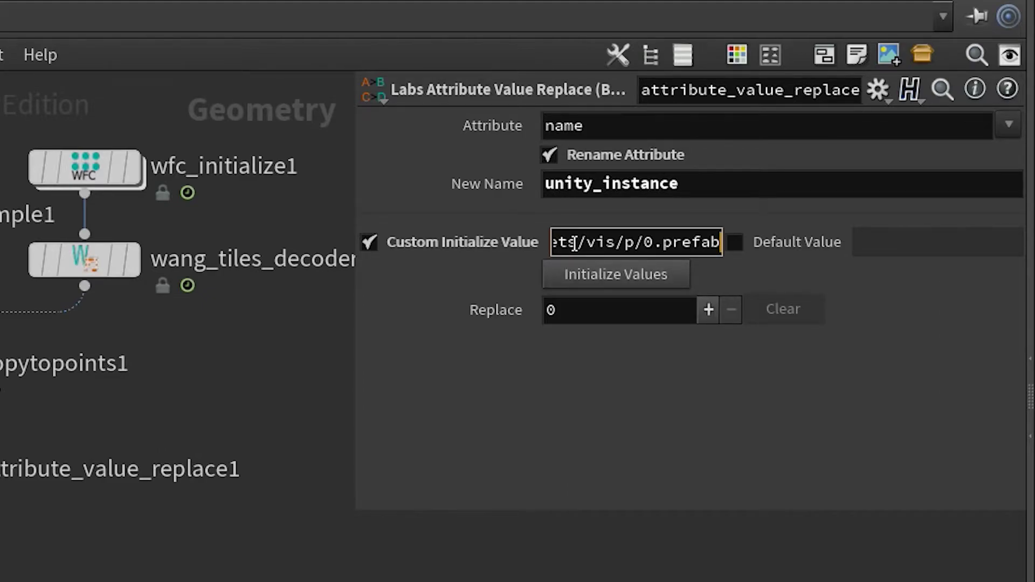
{"action": "double_click", "coordinate": [573, 243]}
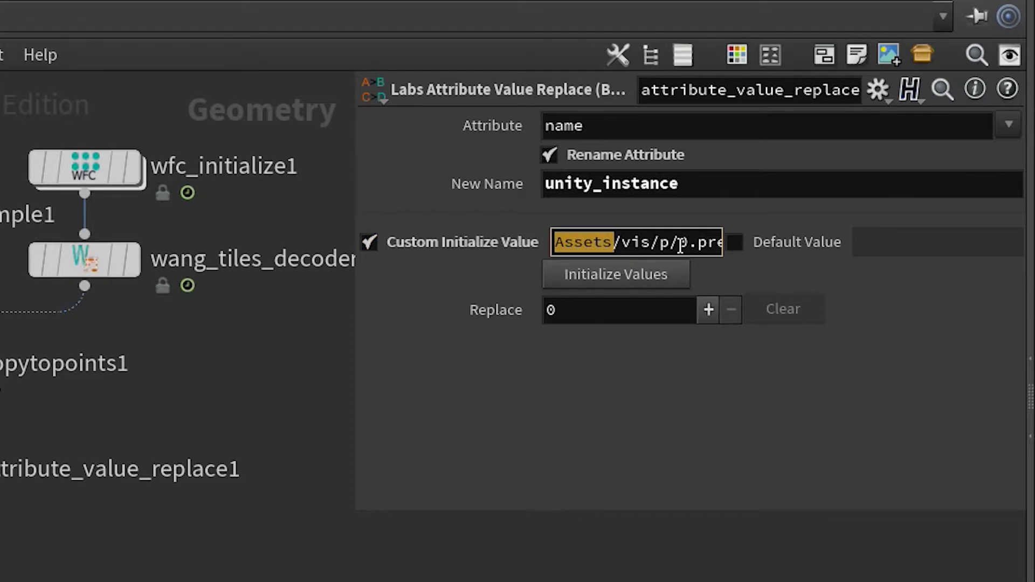
{"action": "left_click_drag", "start_coordinate": [715, 245], "coordinate": [765, 249]}
{"action": "left_click", "coordinate": [650, 238]}
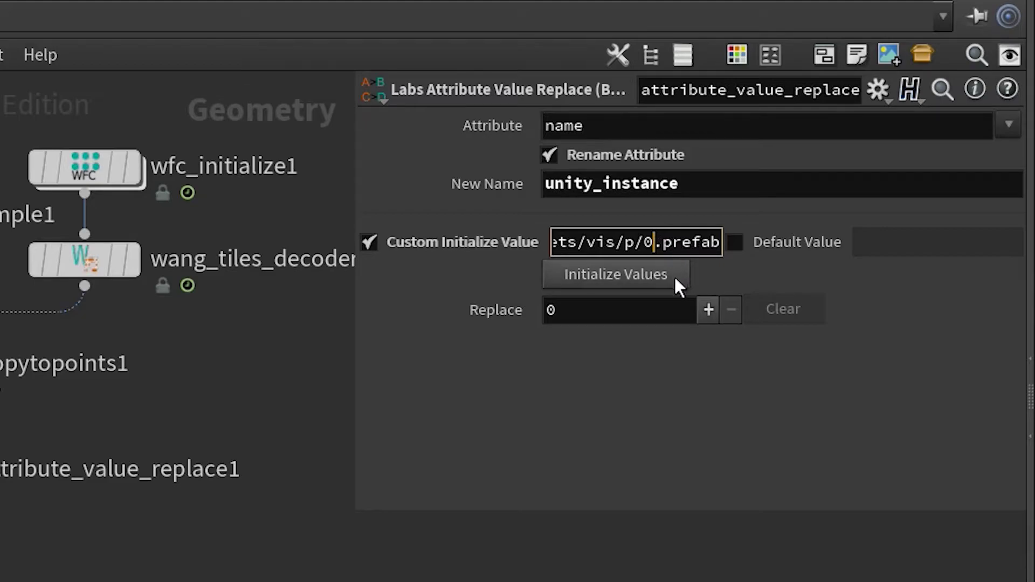
{"action": "key", "text": "BackSpace"}
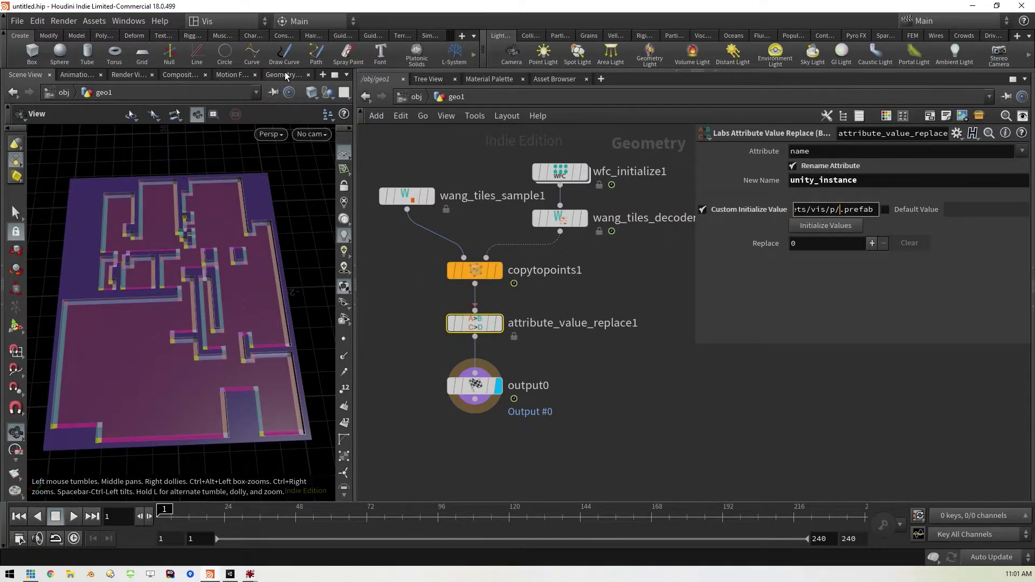
Close the animation editor view and examine copytopoints1's name attribute in the geometry spreadsheet.
{"action": "left_click", "coordinate": [347, 76]}
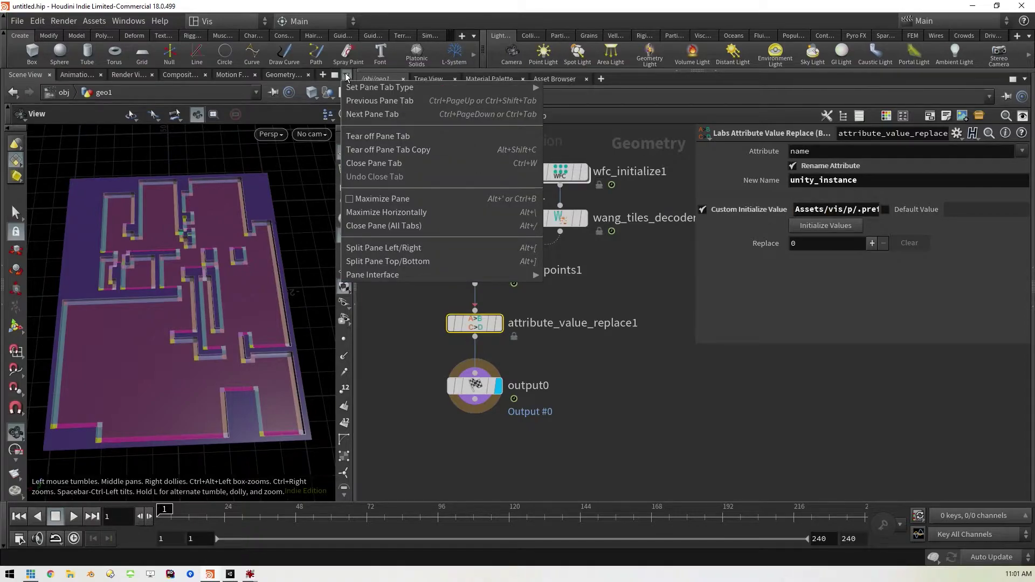
{"action": "left_click", "coordinate": [95, 76]}
{"action": "left_click", "coordinate": [101, 75]}
{"action": "left_click", "coordinate": [276, 75]}
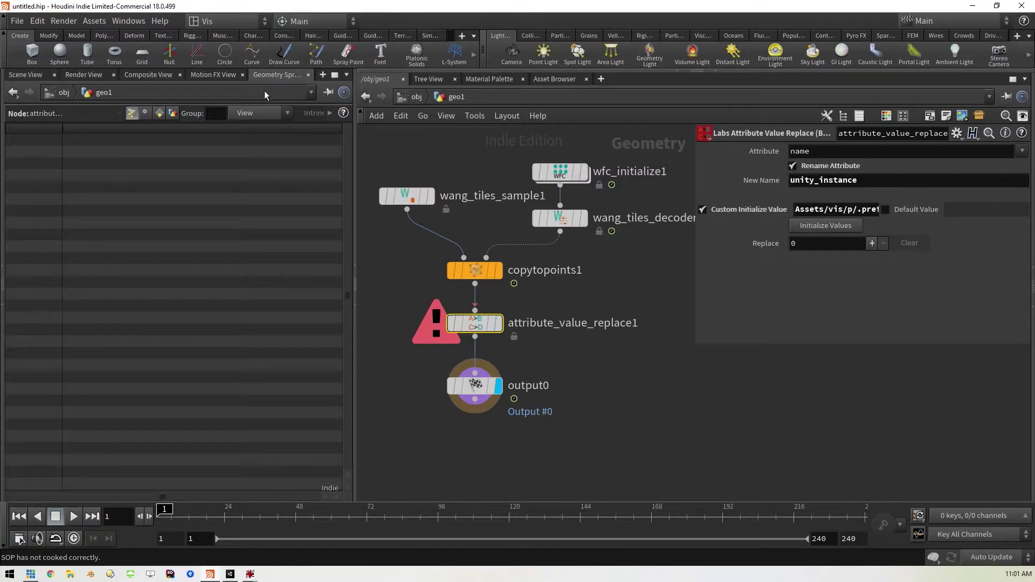
{"action": "left_click", "coordinate": [474, 277]}
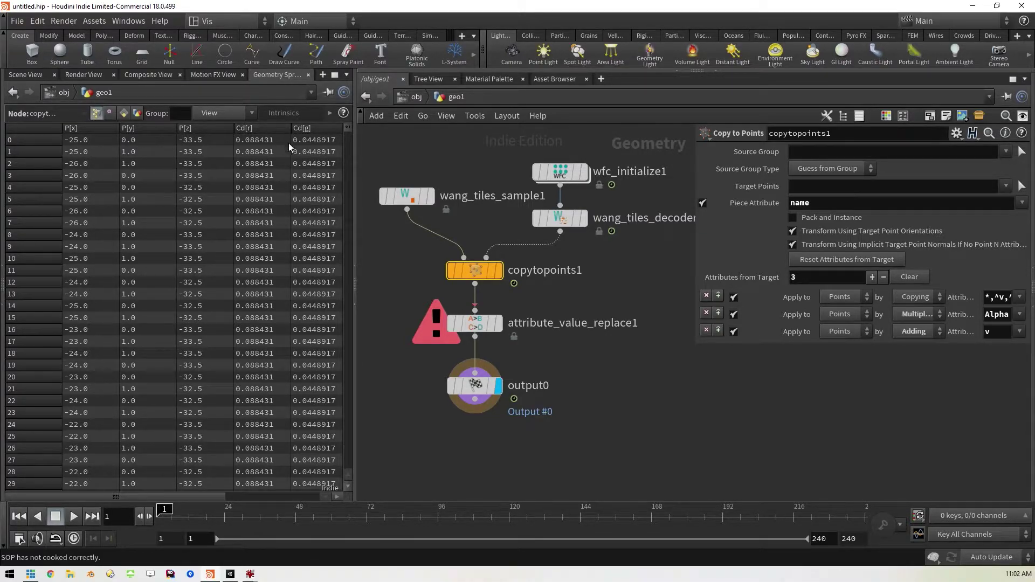
{"action": "left_click_drag", "start_coordinate": [165, 499], "coordinate": [267, 509]}
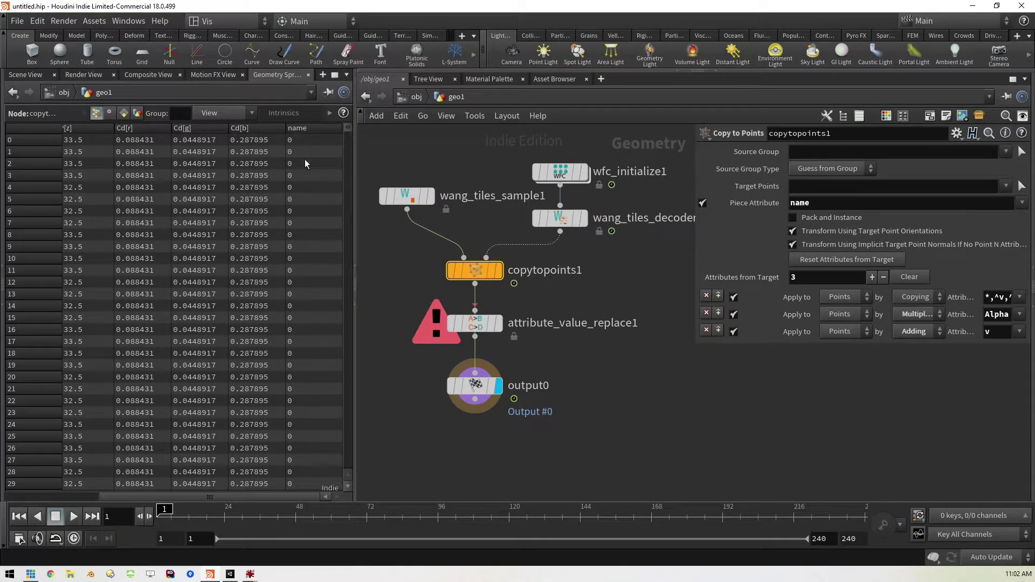
{"action": "mouse_move", "coordinate": [410, 201]}
Check the error details of attribute_value_replace1 and initialize its list of replacement values.
{"action": "left_click", "coordinate": [476, 329]}
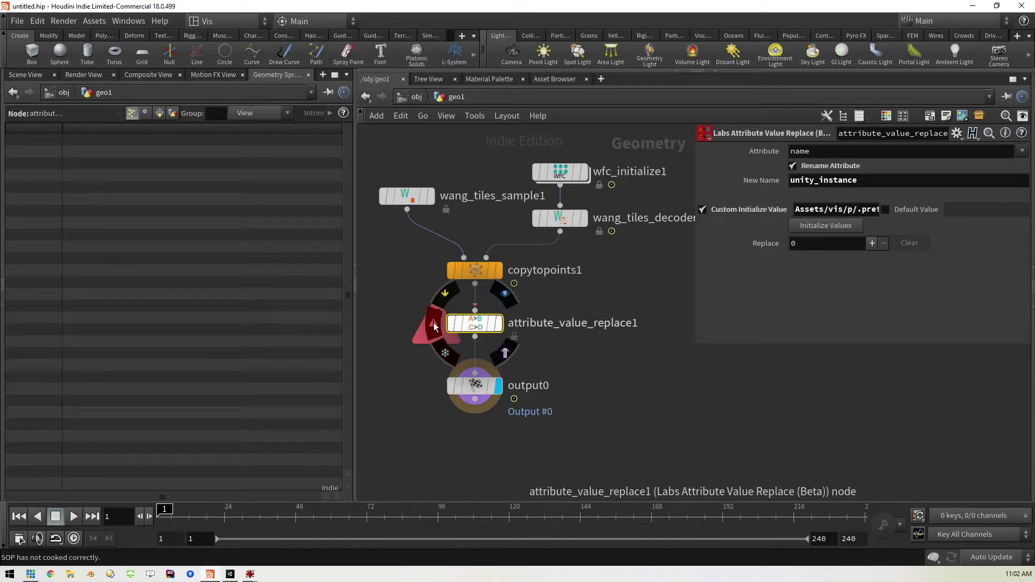
{"action": "left_click", "coordinate": [434, 326]}
{"action": "left_click_drag", "start_coordinate": [930, 148], "coordinate": [645, 140]}
{"action": "left_click", "coordinate": [860, 137]}
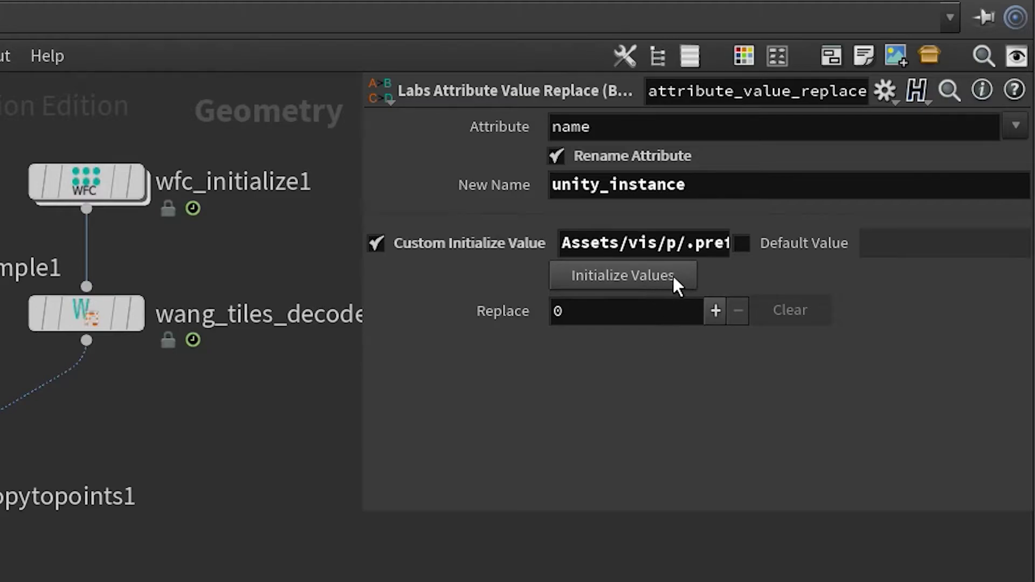
{"action": "left_click", "coordinate": [682, 275]}
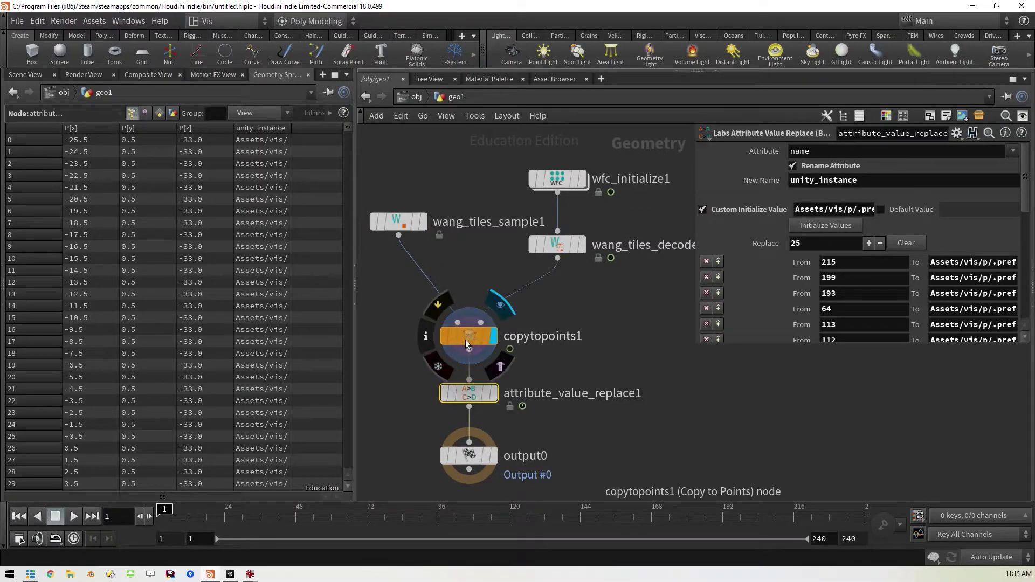
Compare copytopoints1's name values with attribute_value_replace1's unity_instance values in the geometry spreadsheet, widening the unity_instance column.
{"action": "left_click", "coordinate": [470, 340]}
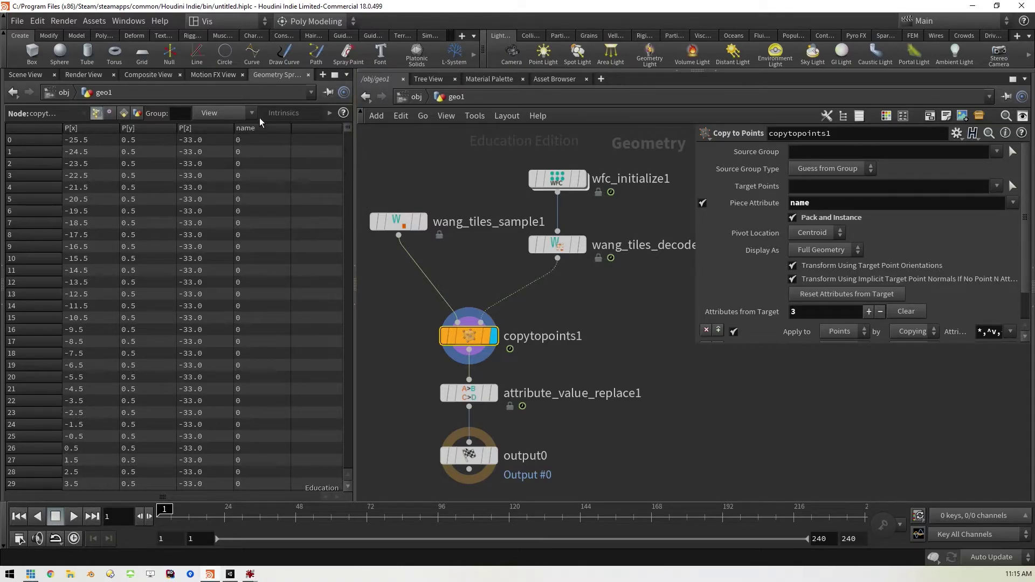
{"action": "left_click_drag", "start_coordinate": [345, 134], "coordinate": [345, 141]}
{"action": "left_click", "coordinate": [241, 170]}
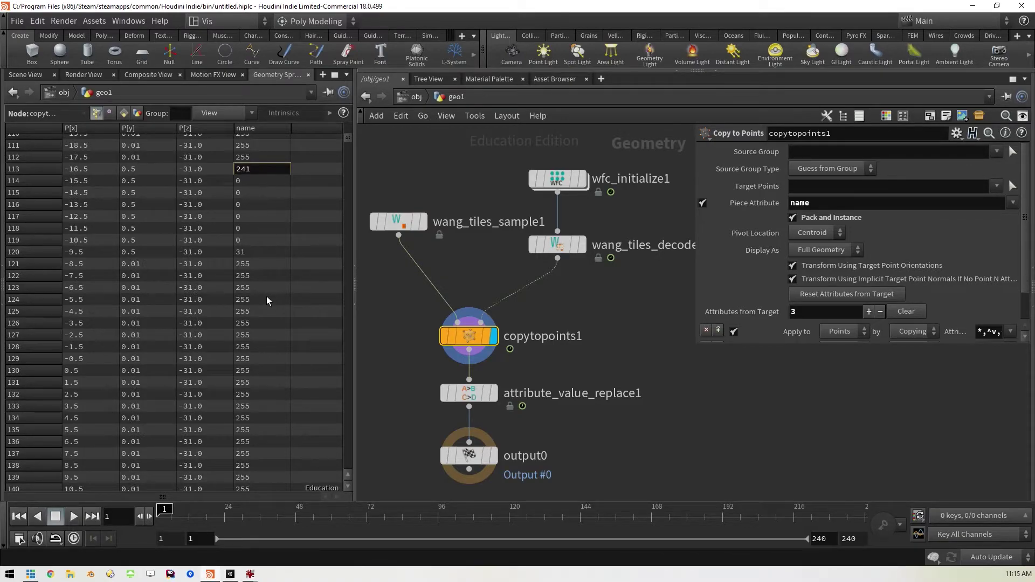
{"action": "left_click", "coordinate": [260, 275]}
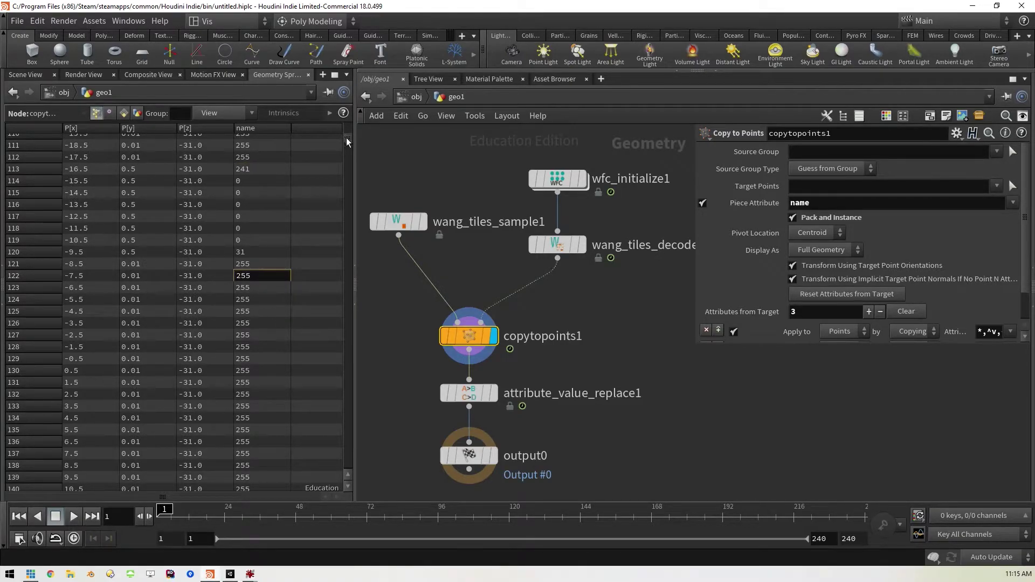
{"action": "left_click_drag", "start_coordinate": [346, 138], "coordinate": [348, 122]}
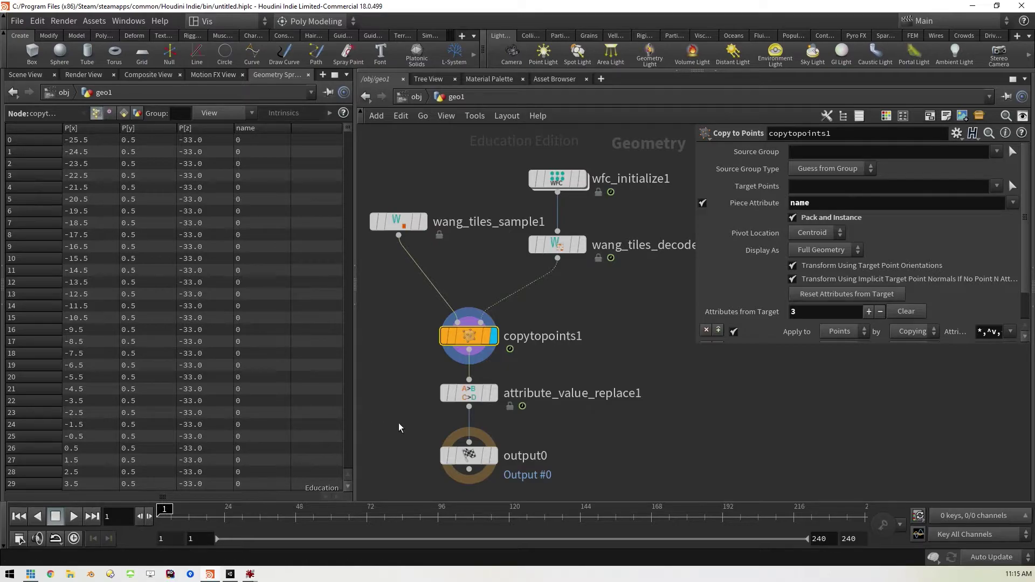
{"action": "left_click", "coordinate": [470, 393]}
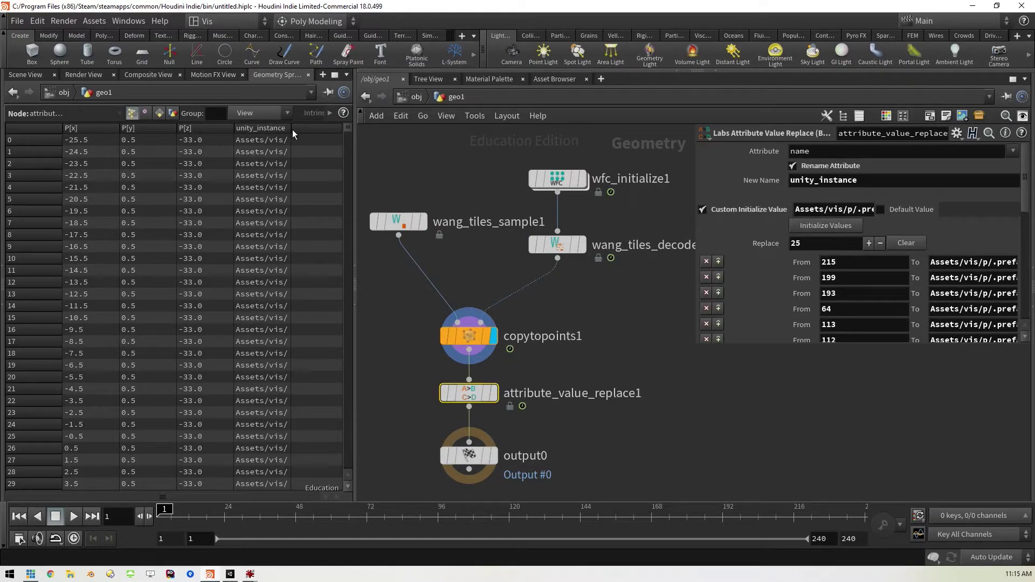
{"action": "left_click_drag", "start_coordinate": [291, 128], "coordinate": [332, 134]}
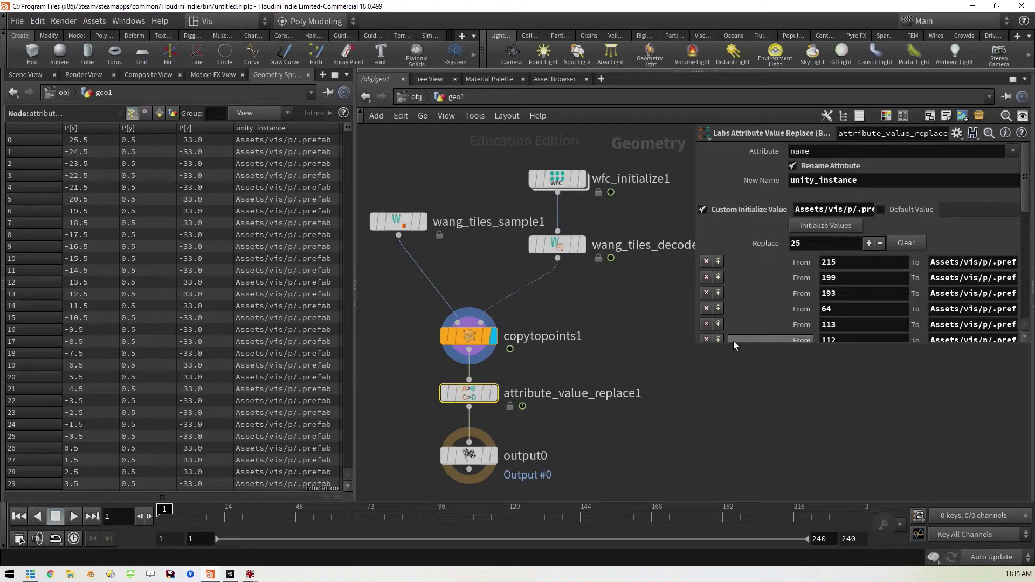
Enlarge attribute_value_replace1's parameter area to review all From/To replacement pairs, and move wfc_initialize1 clear of it.
{"action": "left_click_drag", "start_coordinate": [732, 344], "coordinate": [728, 499]}
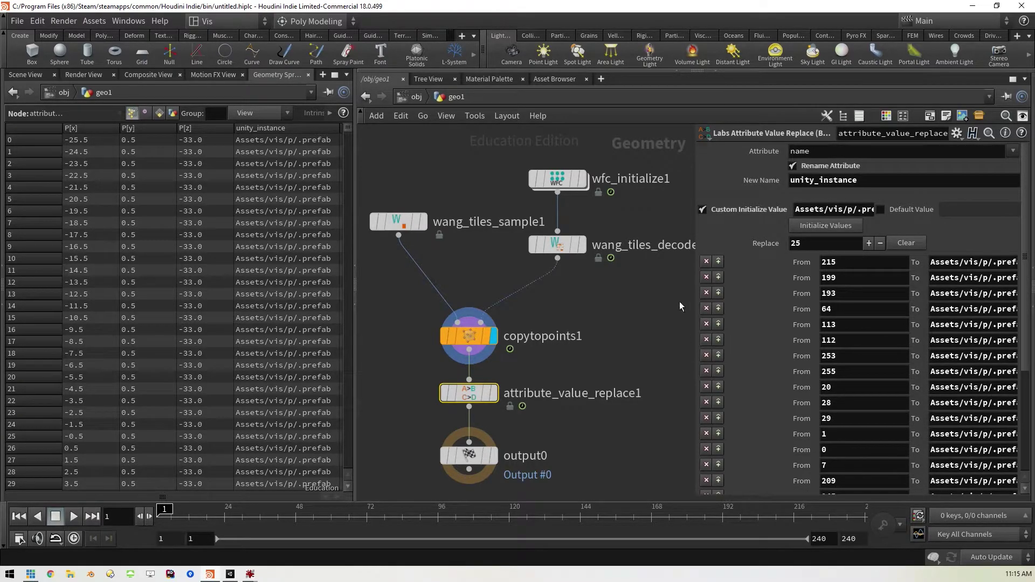
{"action": "left_click_drag", "start_coordinate": [694, 190], "coordinate": [536, 197]}
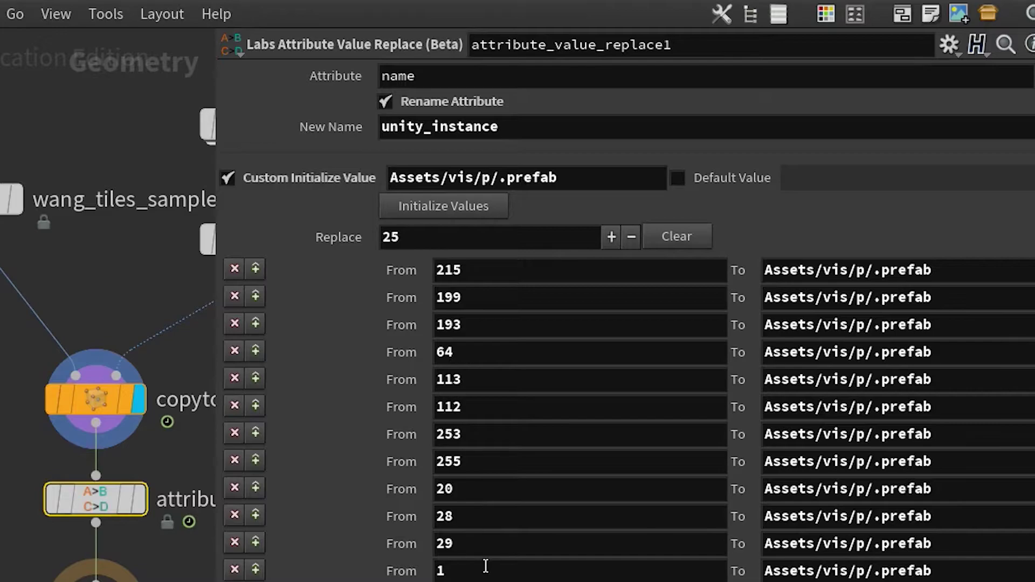
{"action": "scroll", "coordinate": [484, 562], "scroll_direction": "down", "scroll_amount": 5}
{"action": "scroll", "coordinate": [485, 566], "scroll_direction": "down", "scroll_amount": 1}
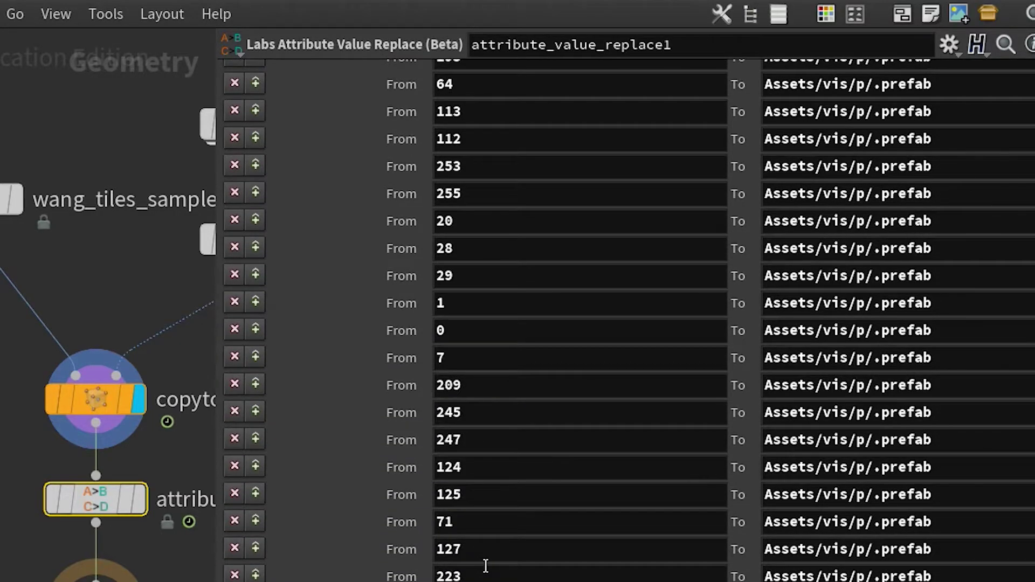
{"action": "scroll", "coordinate": [486, 564], "scroll_direction": "up", "scroll_amount": 2}
{"action": "left_click_drag", "start_coordinate": [204, 124], "coordinate": [33, 123]}
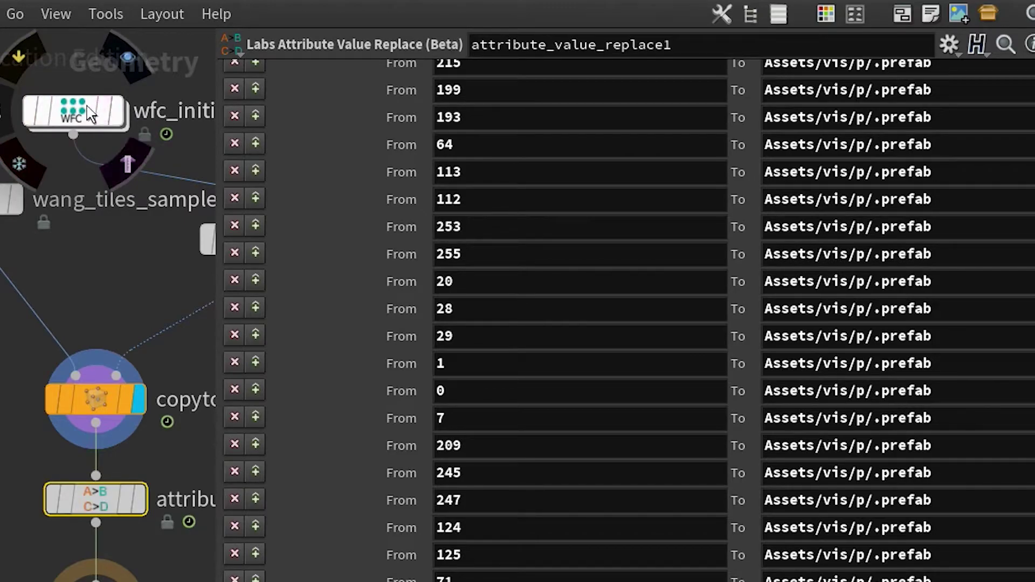
{"action": "scroll", "coordinate": [483, 90], "scroll_direction": "up", "scroll_amount": 4}
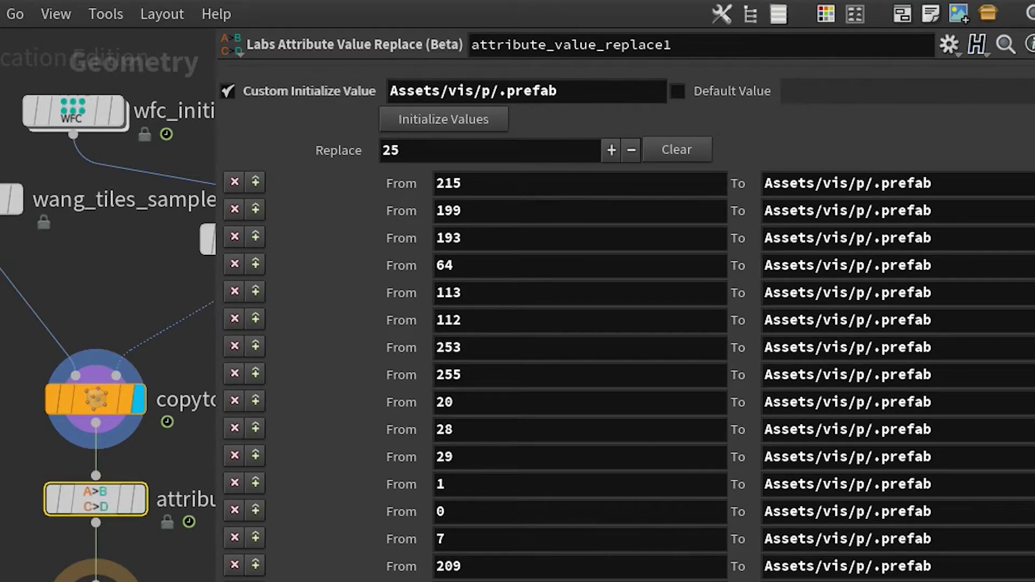
Add the matching tile numbers to the replacement paths for 215, 199 and 193, such as Assets/vis/p/215.prefab.
{"action": "scroll", "coordinate": [526, 504], "scroll_direction": "down", "scroll_amount": 5}
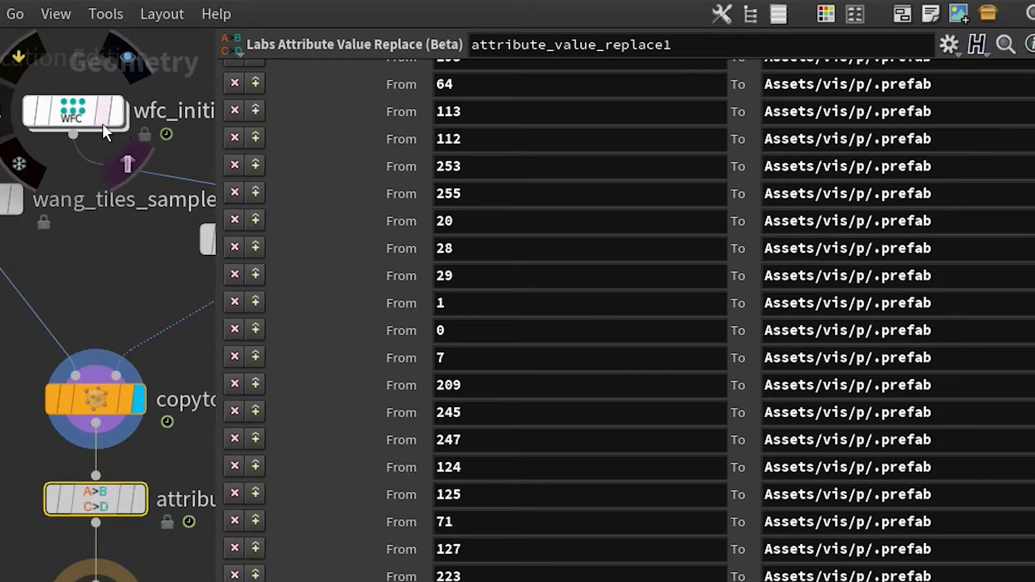
{"action": "scroll", "coordinate": [538, 331], "scroll_direction": "up", "scroll_amount": 5}
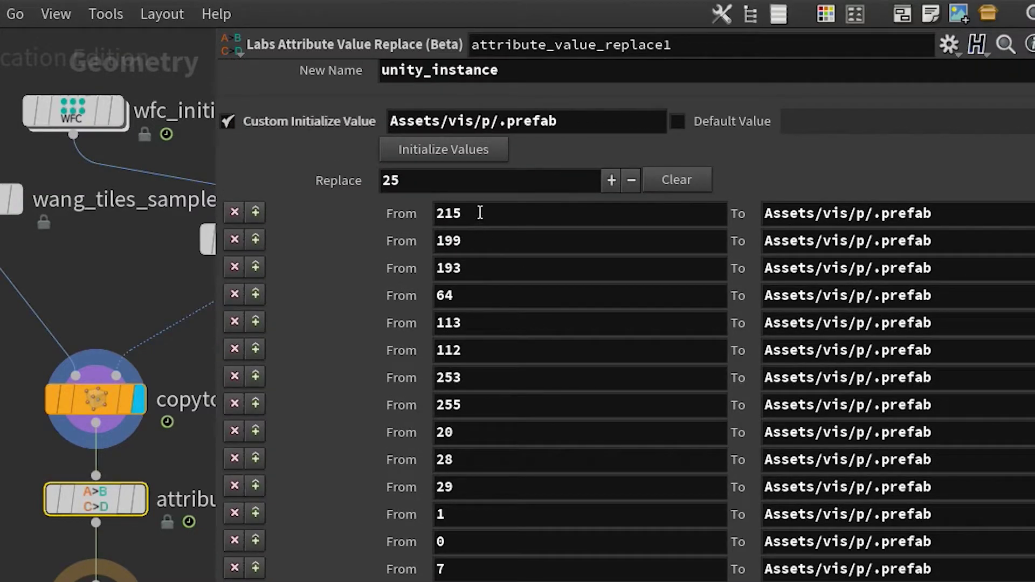
{"action": "left_click", "coordinate": [480, 213]}
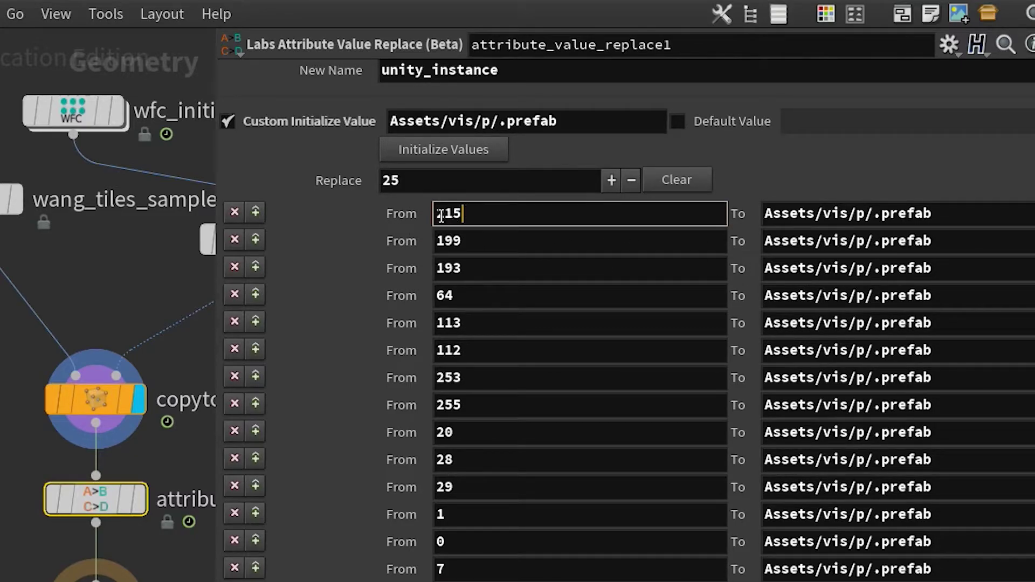
{"action": "left_click", "coordinate": [872, 214]}
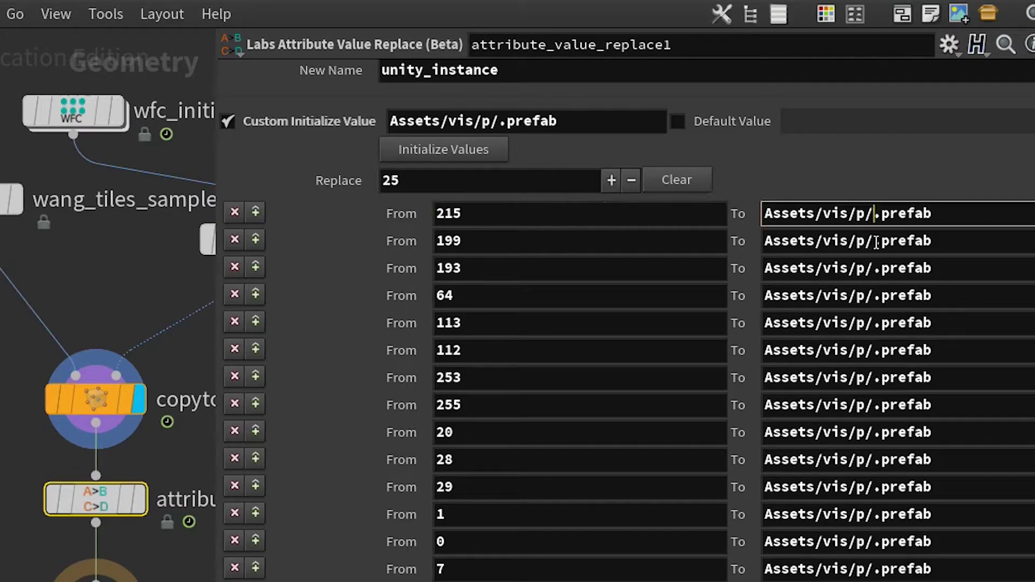
{"action": "type", "text": "215"}
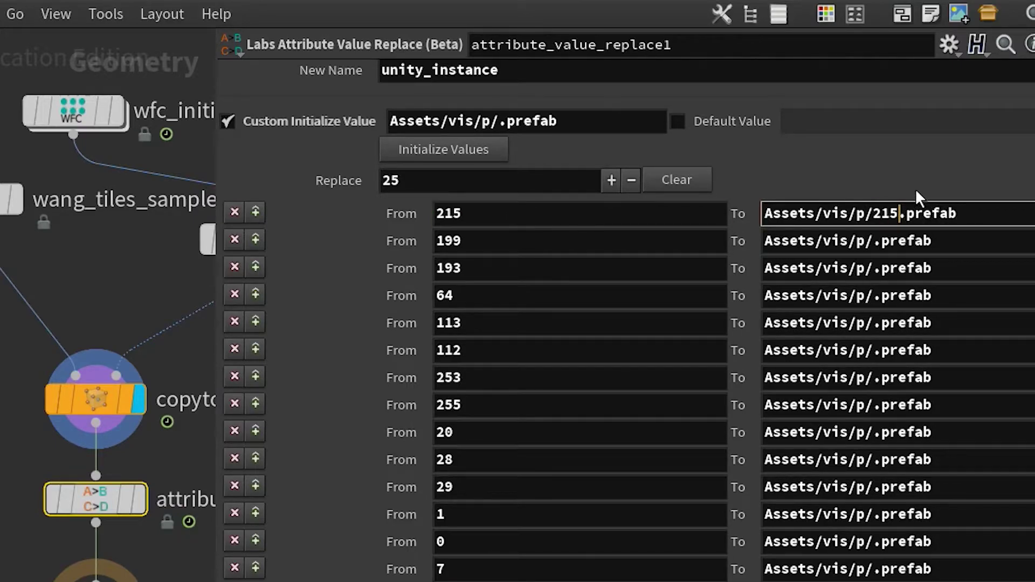
{"action": "left_click", "coordinate": [872, 242]}
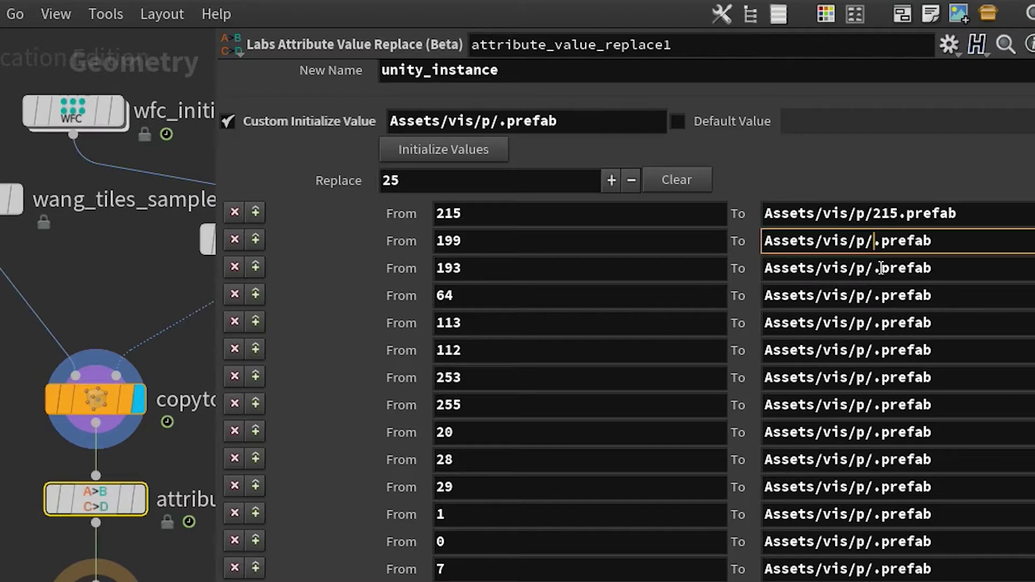
{"action": "type", "text": "199"}
{"action": "left_click", "coordinate": [875, 270]}
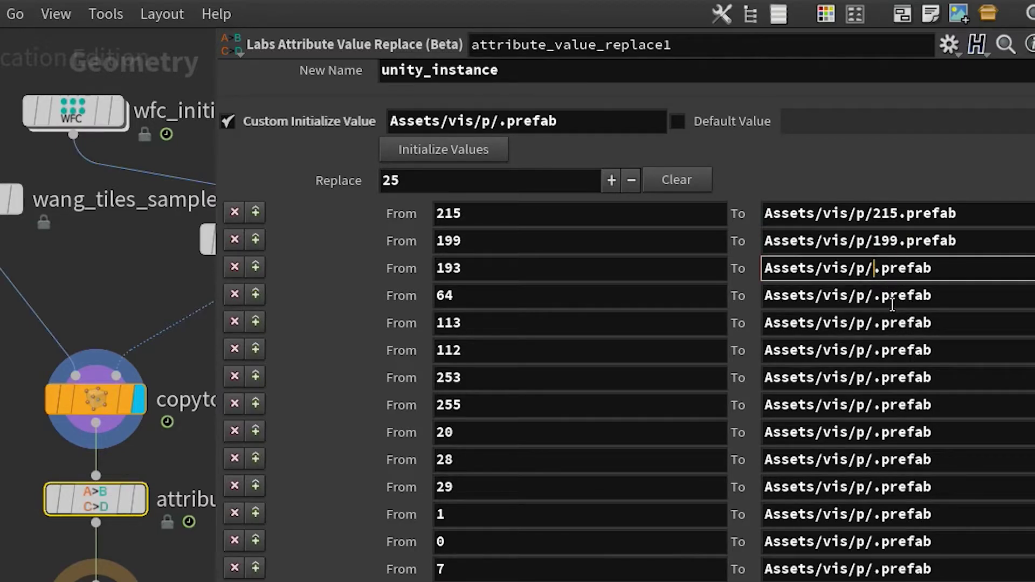
{"action": "type", "text": "193"}
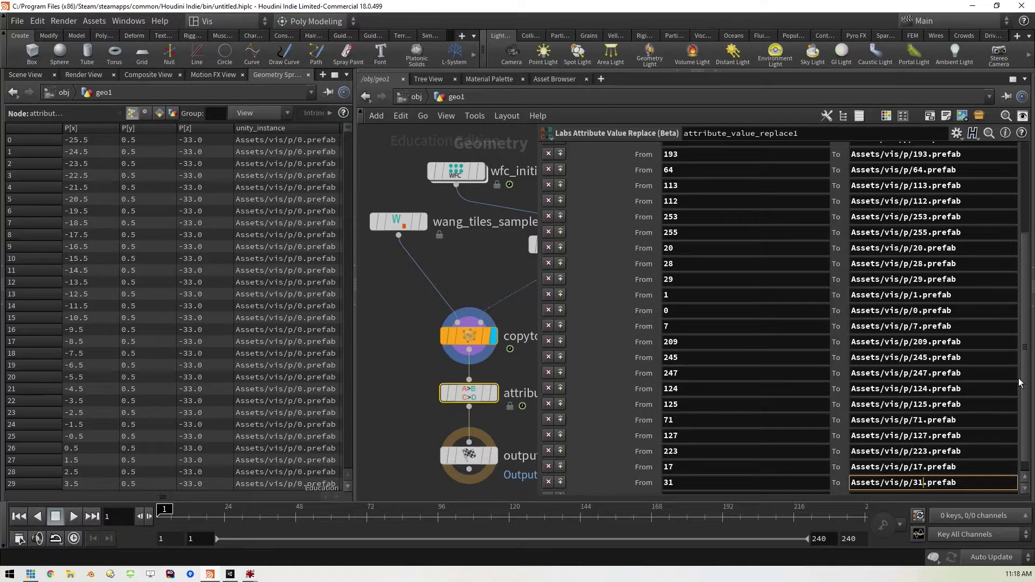
Set the replacement path for 241 to Assets/vis/p/241.prefab and review the full From/To list.
{"action": "left_click_drag", "start_coordinate": [1025, 362], "coordinate": [1024, 391]}
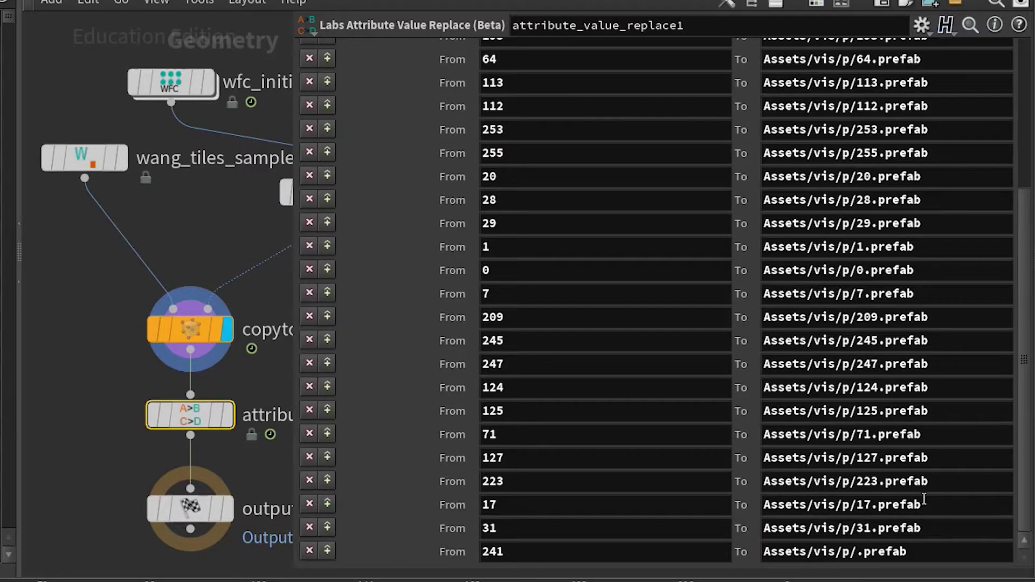
{"action": "left_click", "coordinate": [859, 551]}
{"action": "type", "text": "241"}
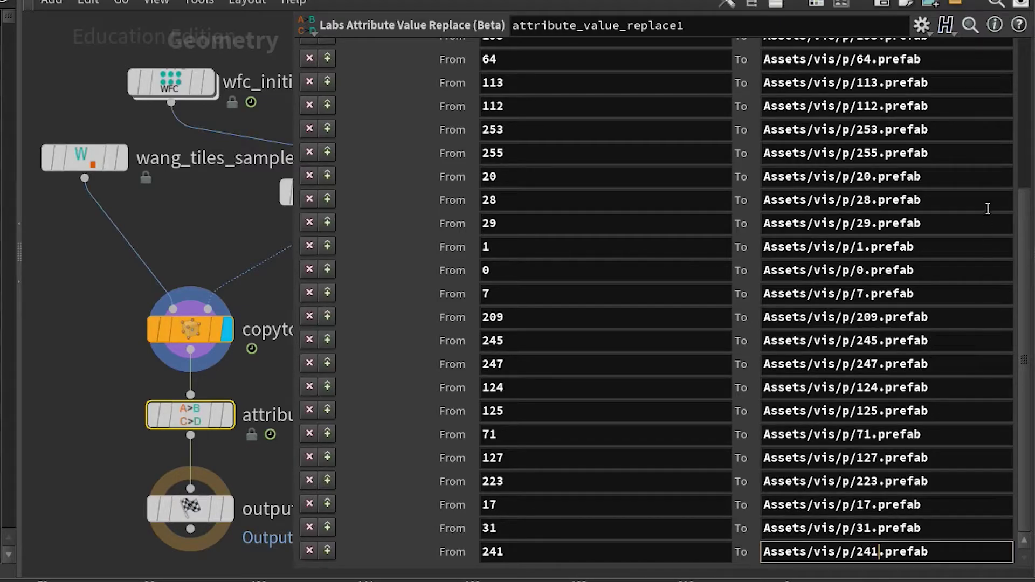
{"action": "key", "text": "Return"}
{"action": "scroll", "coordinate": [1022, 108], "scroll_direction": "up", "scroll_amount": 5}
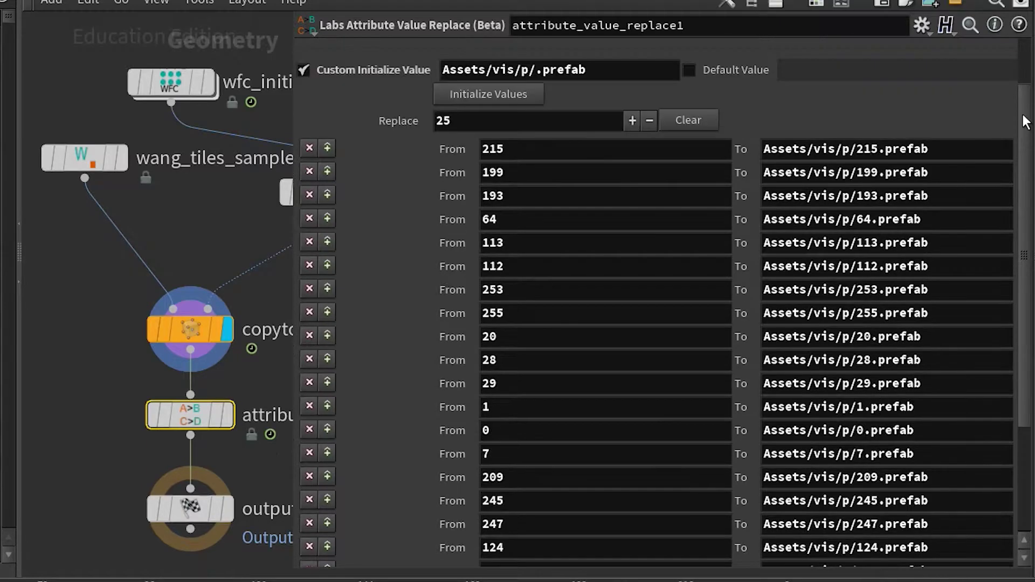
{"action": "scroll", "coordinate": [1022, 162], "scroll_direction": "down", "scroll_amount": 5}
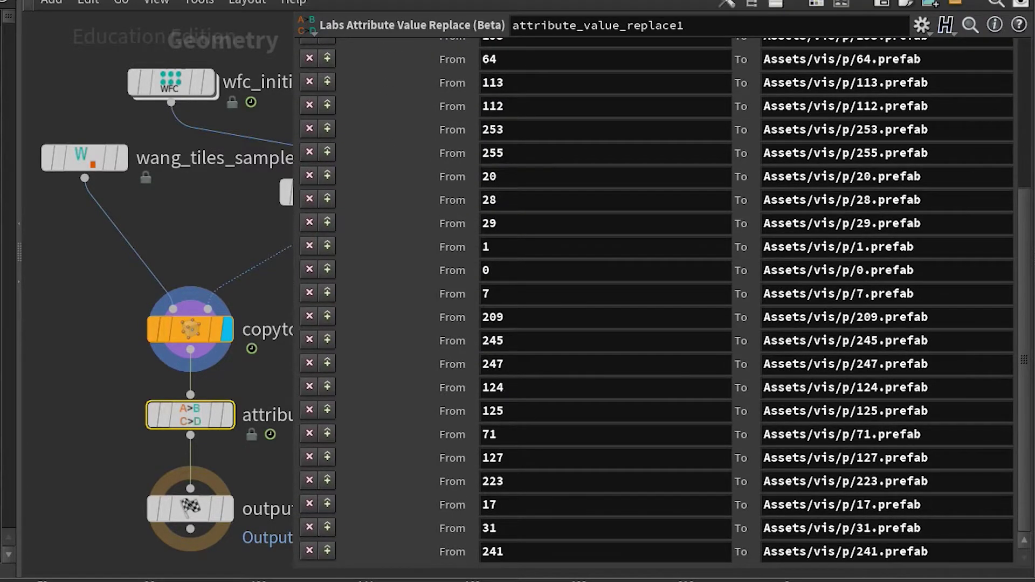
{"action": "scroll", "coordinate": [1025, 70], "scroll_direction": "up", "scroll_amount": 5}
{"action": "scroll", "coordinate": [1026, 323], "scroll_direction": "down", "scroll_amount": 5}
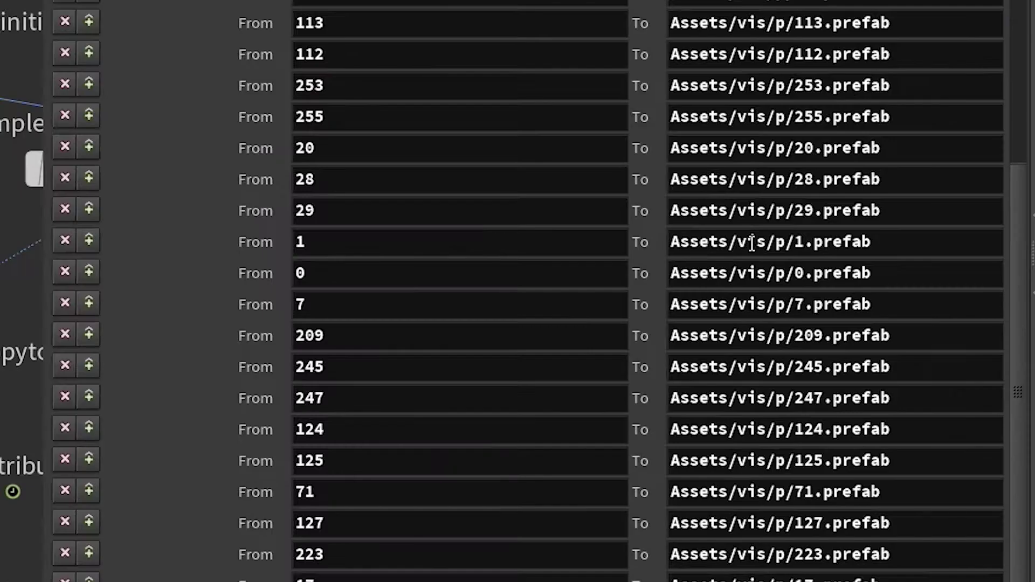
Try other prefab numbers such as 32, 45 and 47 in the replacement path for tile 29.
{"action": "left_click", "coordinate": [804, 211]}
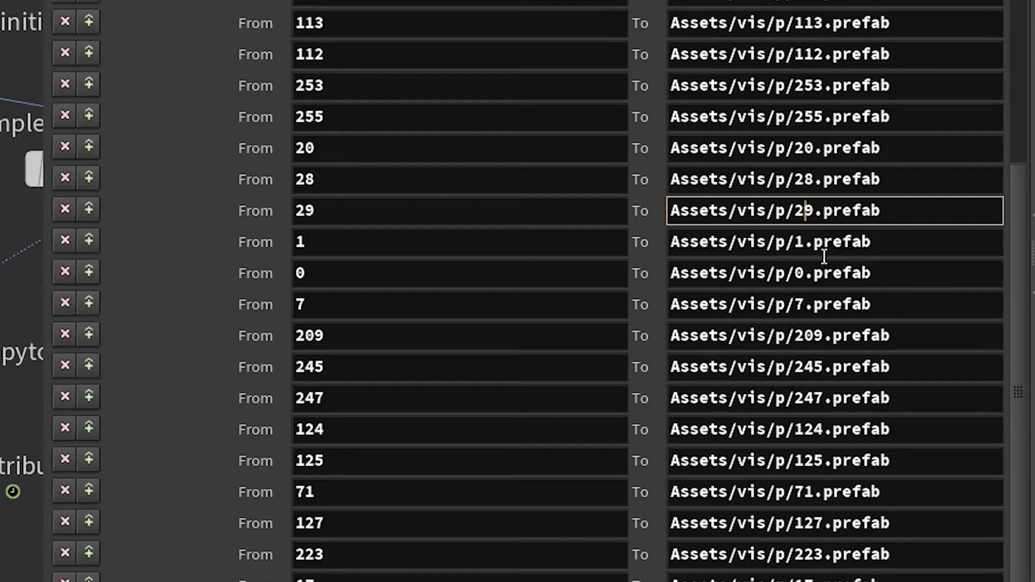
{"action": "left_click", "coordinate": [814, 212]}
{"action": "key", "text": "BackSpace"}
{"action": "key", "text": "BackSpace"}
{"action": "type", "text": "30"}
{"action": "key", "text": "BackSpace"}
{"action": "type", "text": "1"}
{"action": "key", "text": "BackSpace"}
{"action": "type", "text": "2"}
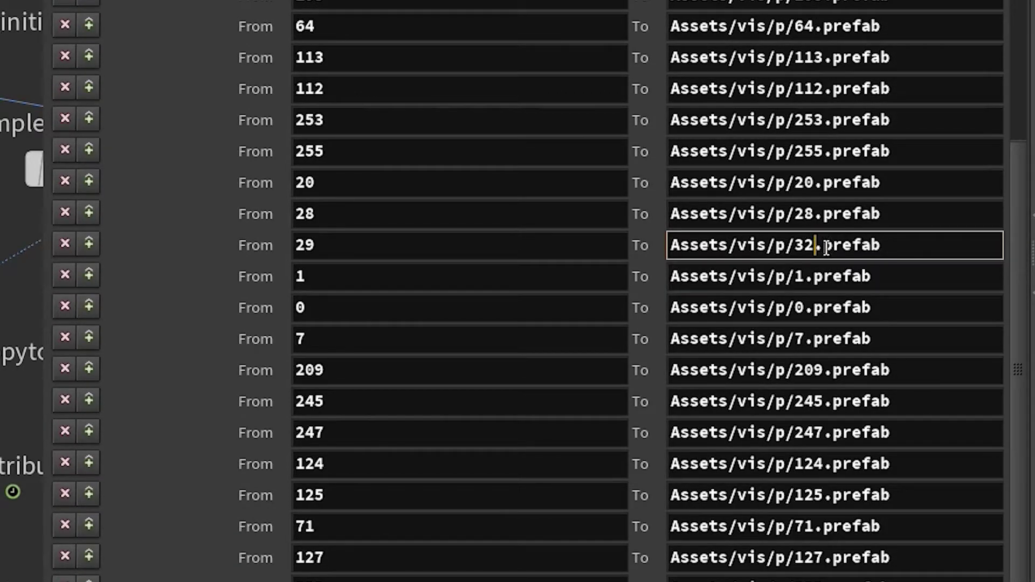
{"action": "key", "text": "BackSpace"}
{"action": "type", "text": "4"}
{"action": "key", "text": "BackSpace"}
{"action": "type", "text": "7"}
{"action": "key", "text": "BackSpace"}
{"action": "key", "text": "BackSpace"}
{"action": "type", "text": "40"}
{"action": "key", "text": "BackSpace"}
{"action": "type", "text": "4"}
{"action": "key", "text": "BackSpace"}
{"action": "type", "text": "5"}
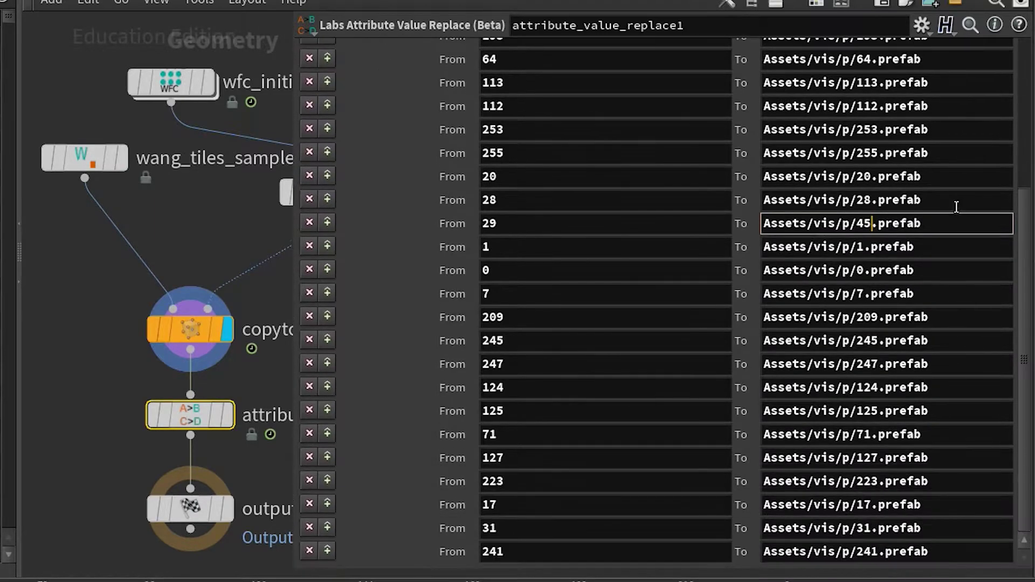
{"action": "key", "text": "BackSpace"}
{"action": "type", "text": "7"}
Restore the replacement path for tile 29 to Assets/vis/p/29.prefab.
{"action": "left_click_drag", "start_coordinate": [1027, 215], "coordinate": [1029, 175]}
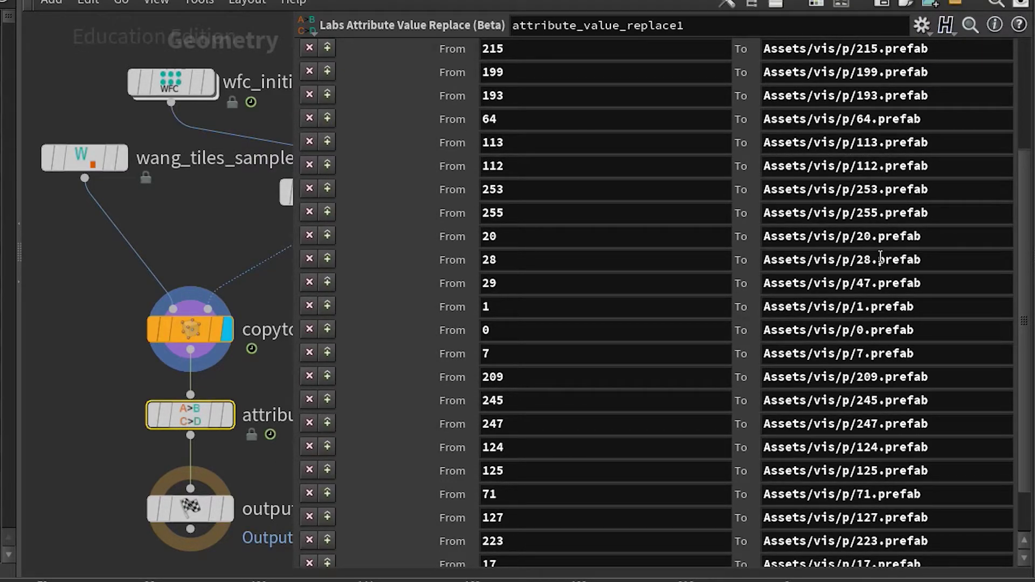
{"action": "left_click", "coordinate": [871, 283]}
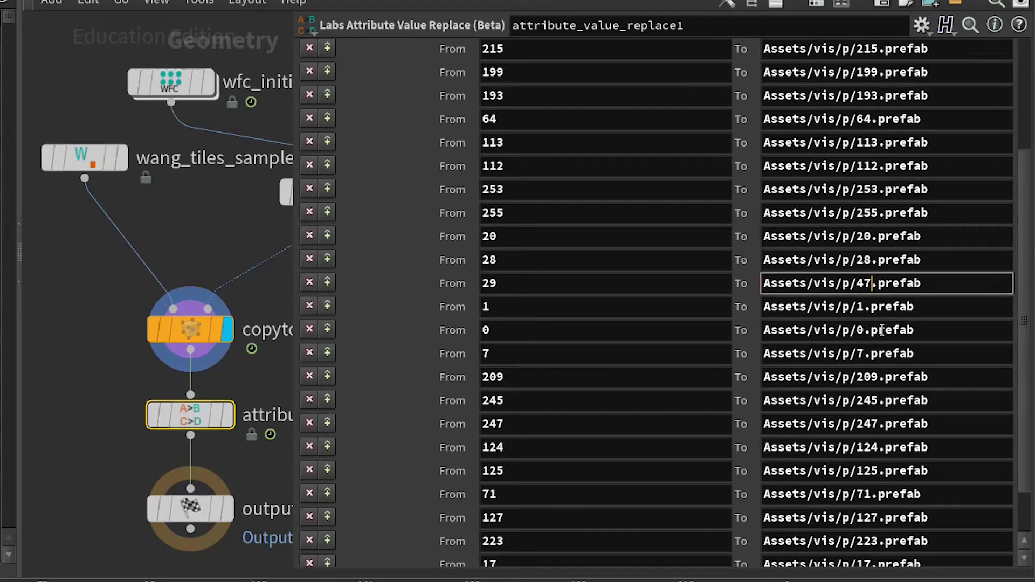
{"action": "key", "text": "BackSpace"}
{"action": "key", "text": "BackSpace"}
{"action": "type", "text": "29"}
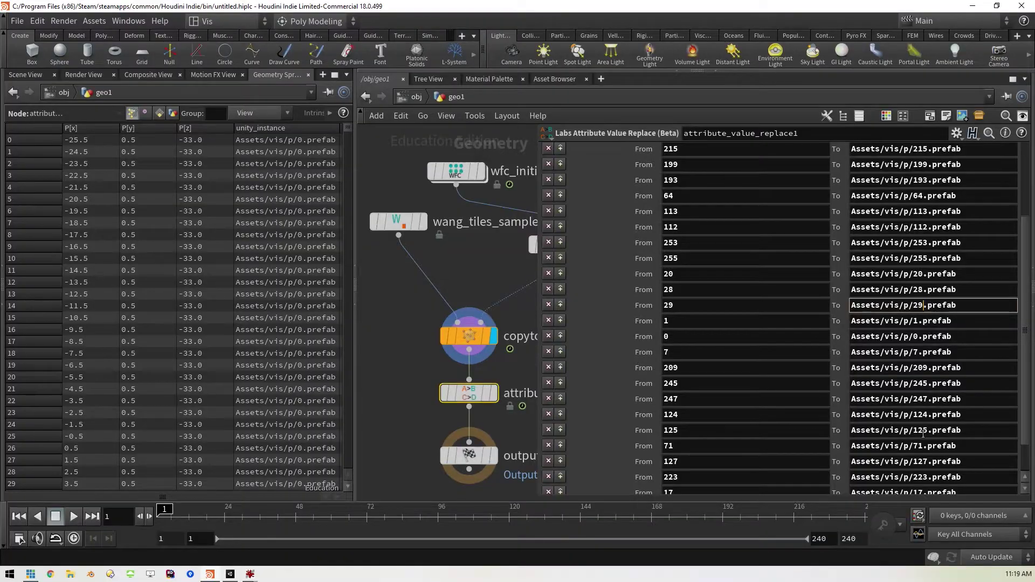
Narrow the parameter area to uncover the network and display attribute_value_replace1 in the scene view, comparing it with output0.
{"action": "left_click", "coordinate": [536, 266]}
{"action": "left_click_drag", "start_coordinate": [537, 266], "coordinate": [748, 265]}
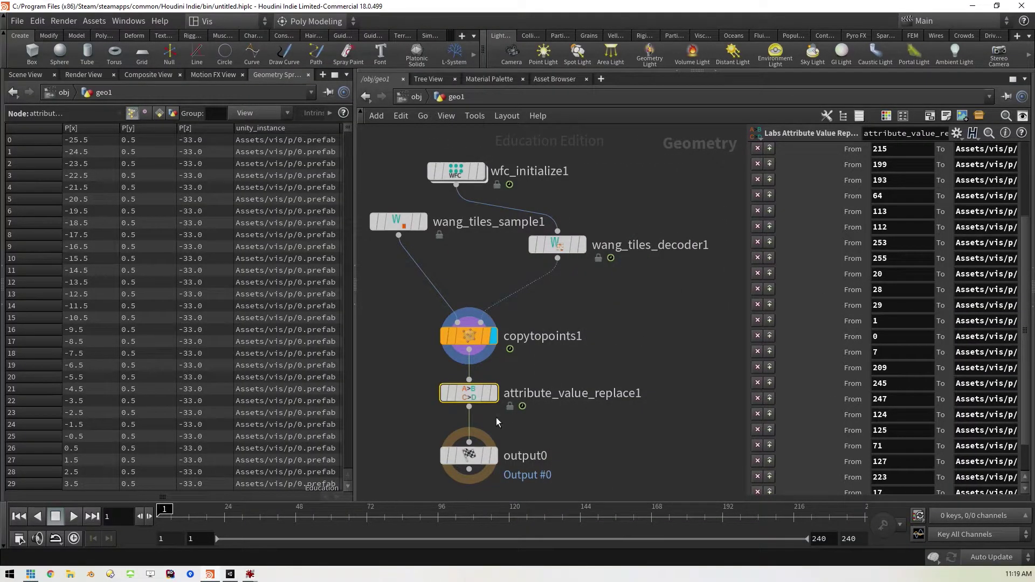
{"action": "left_click", "coordinate": [493, 394]}
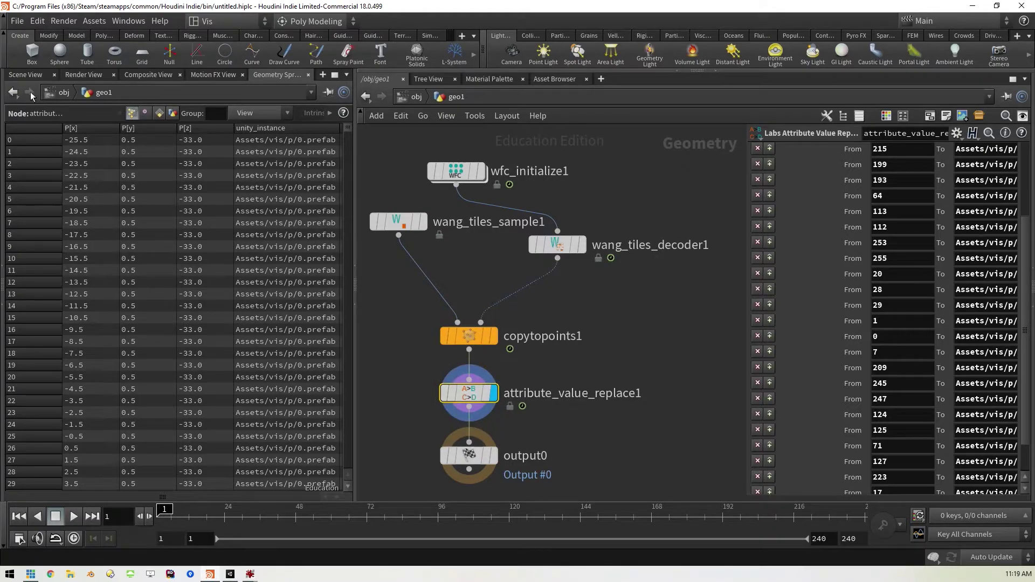
{"action": "left_click", "coordinate": [21, 74]}
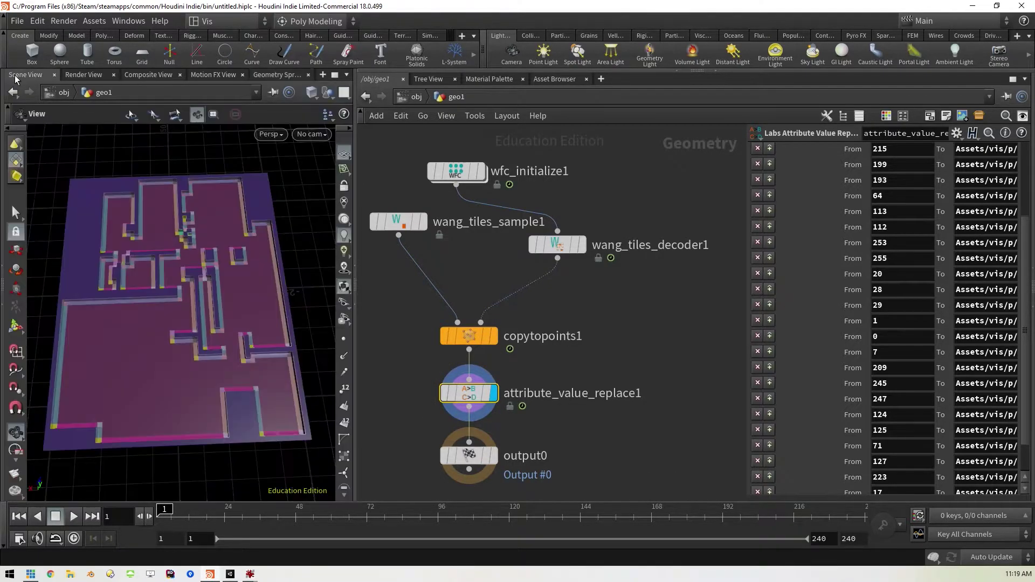
{"action": "left_click", "coordinate": [495, 456]}
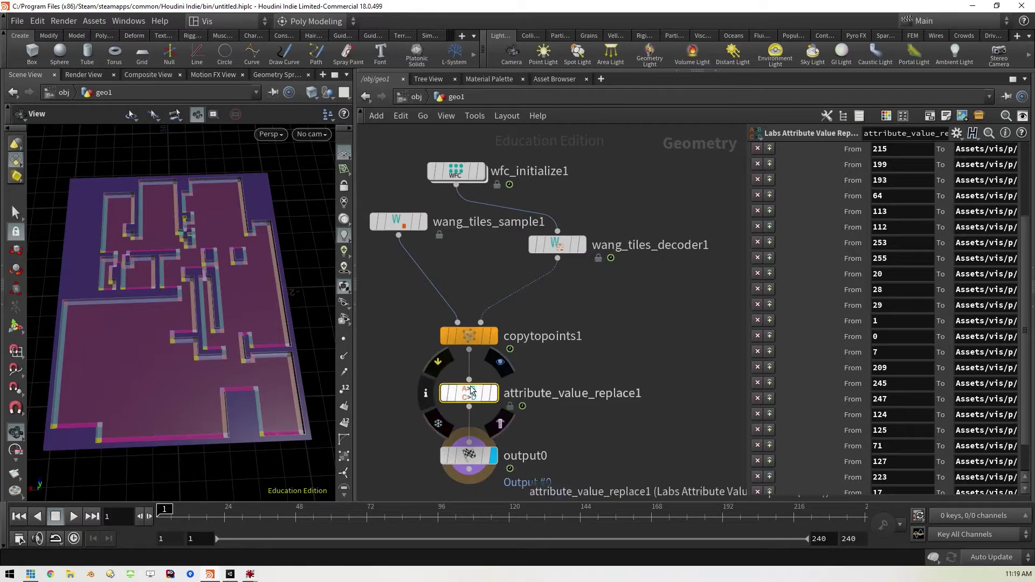
{"action": "left_click", "coordinate": [495, 395]}
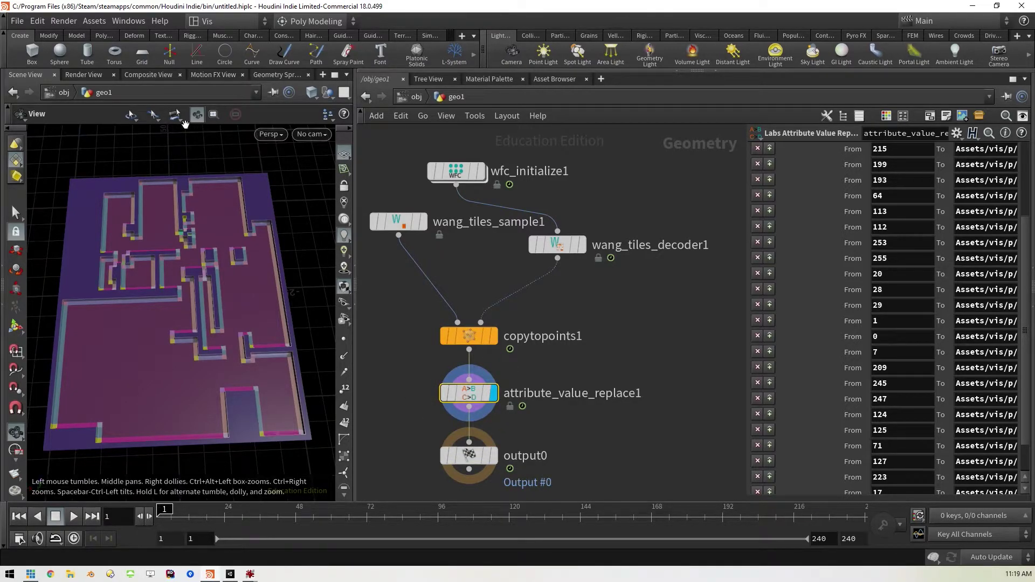
Examine attribute_value_replace1's unity_instance point values in the geometry spreadsheet.
{"action": "left_click", "coordinate": [276, 75]}
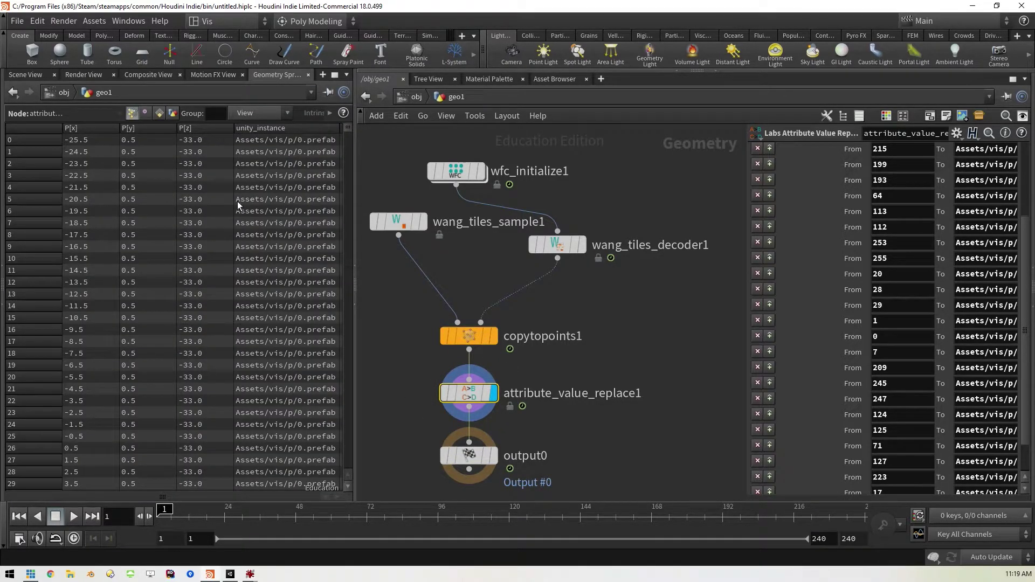
{"action": "left_click_drag", "start_coordinate": [345, 129], "coordinate": [347, 154]}
{"action": "left_click", "coordinate": [304, 335]}
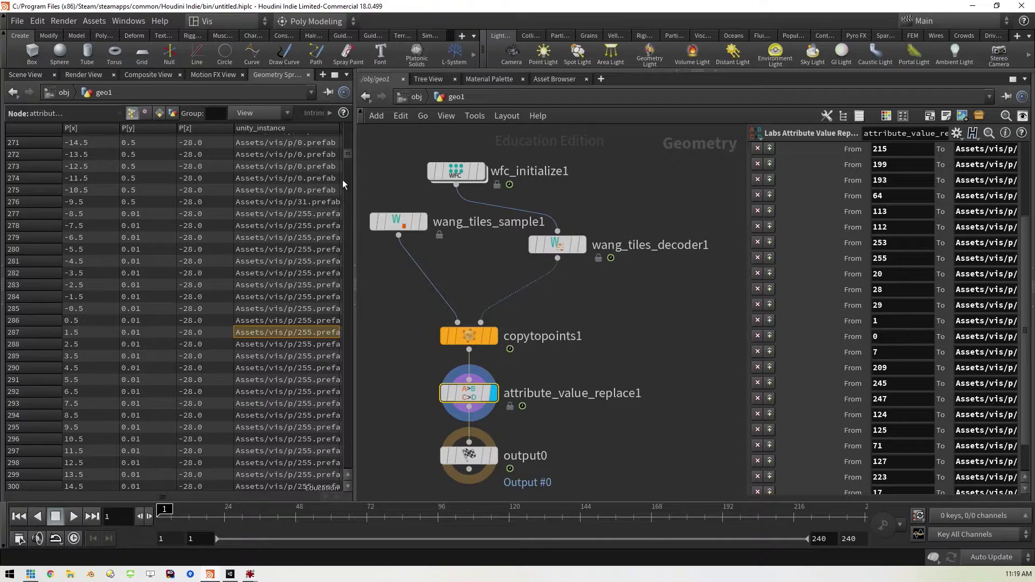
{"action": "left_click_drag", "start_coordinate": [349, 156], "coordinate": [347, 129]}
Space attribute_value_replace1 and output0 further apart in the network.
{"action": "left_click_drag", "start_coordinate": [470, 400], "coordinate": [471, 384]}
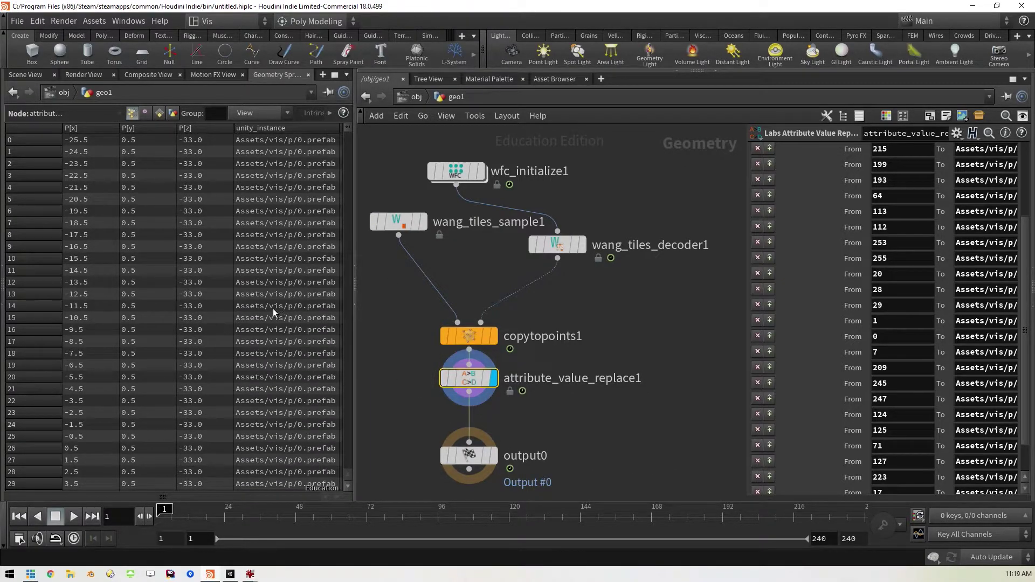
{"action": "left_click_drag", "start_coordinate": [469, 456], "coordinate": [469, 474]}
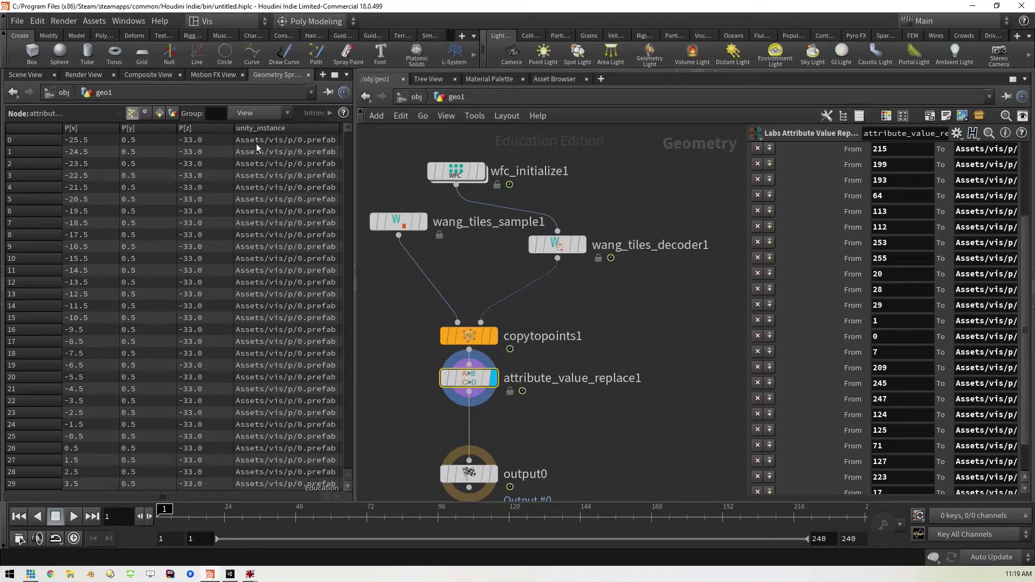
Check attribute_value_replace1's vertex, primitive and detail attributes in the geometry spreadsheet, and return to its point attributes.
{"action": "left_click", "coordinate": [144, 114]}
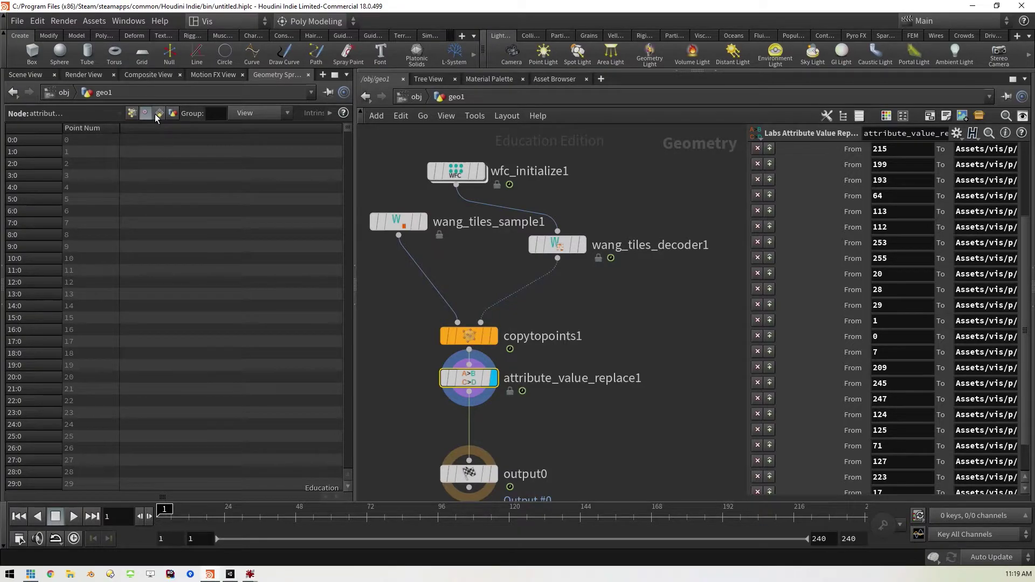
{"action": "left_click", "coordinate": [159, 114]}
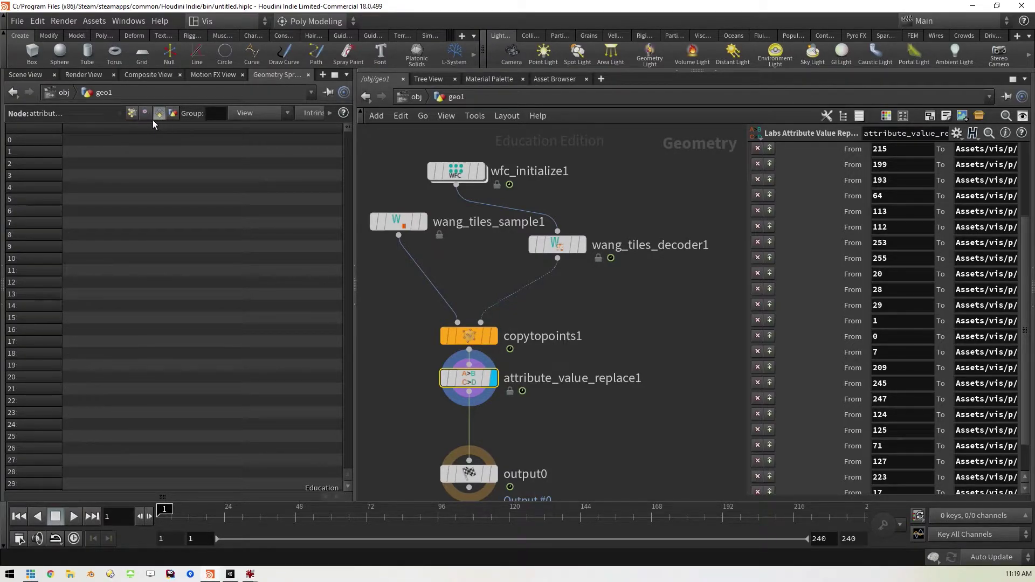
{"action": "left_click", "coordinate": [144, 114]}
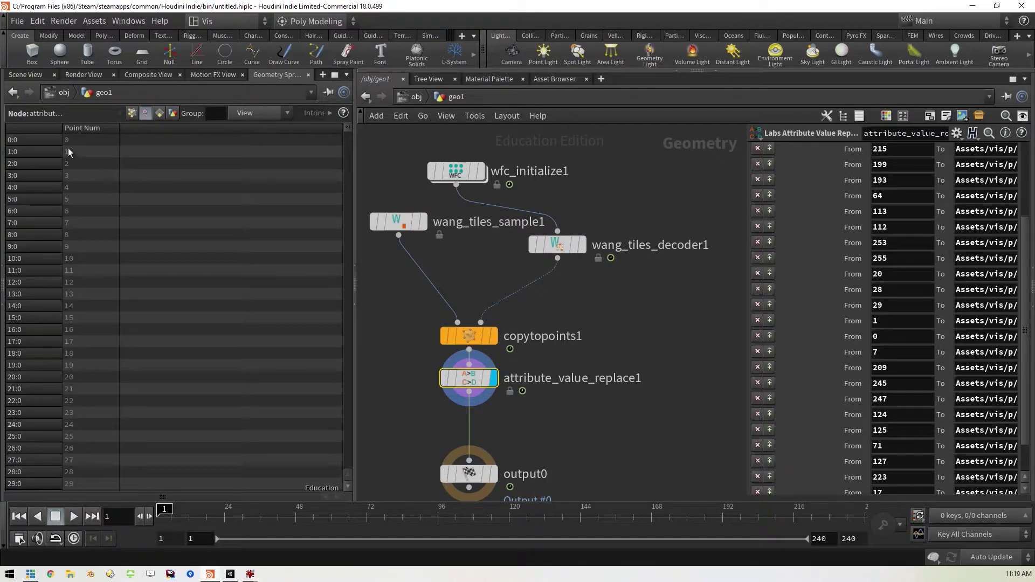
{"action": "left_click", "coordinate": [157, 117]}
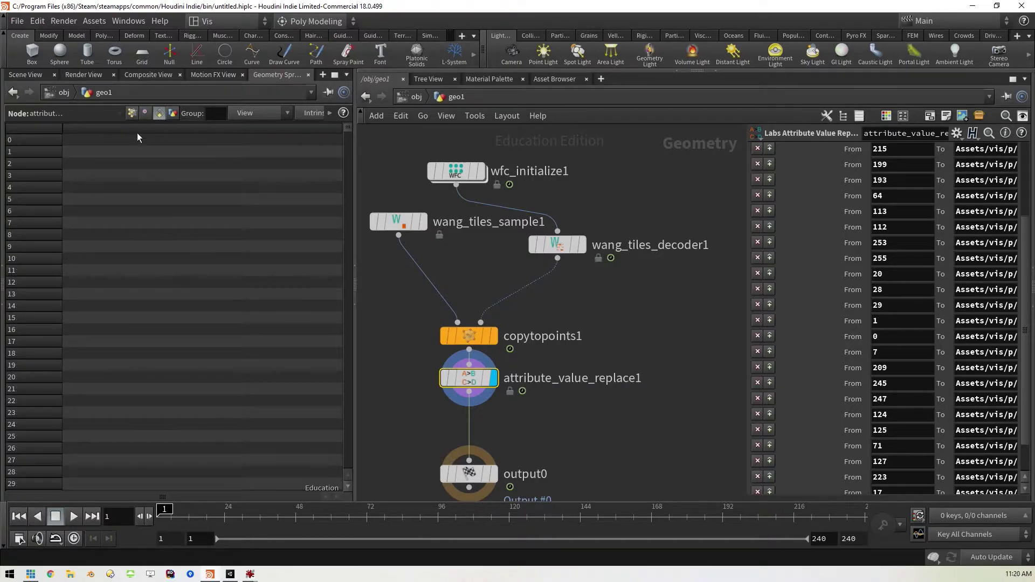
{"action": "left_click", "coordinate": [173, 115]}
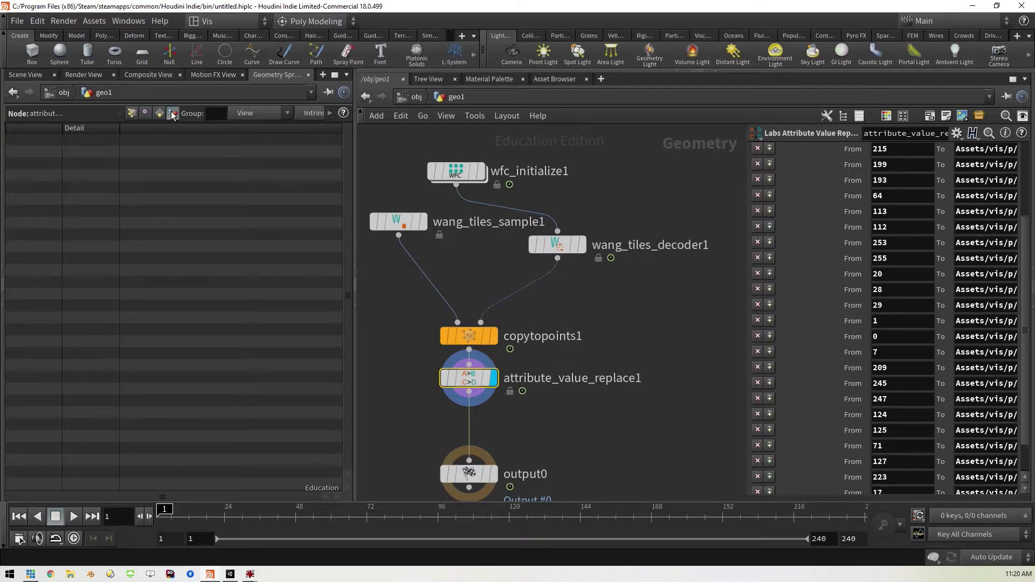
{"action": "left_click", "coordinate": [146, 114]}
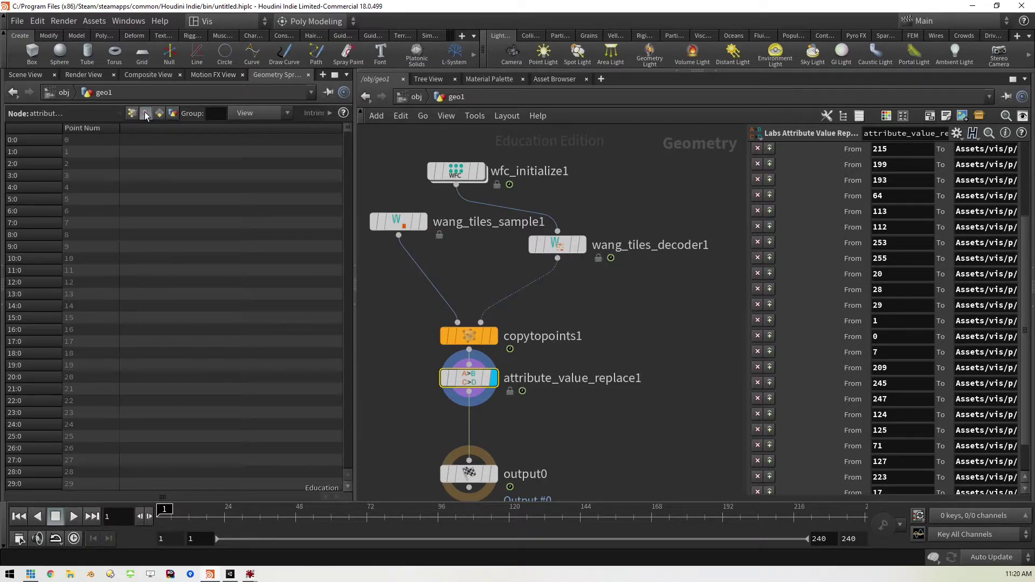
{"action": "left_click", "coordinate": [159, 114]}
{"action": "left_click", "coordinate": [147, 114]}
{"action": "left_click", "coordinate": [131, 114]}
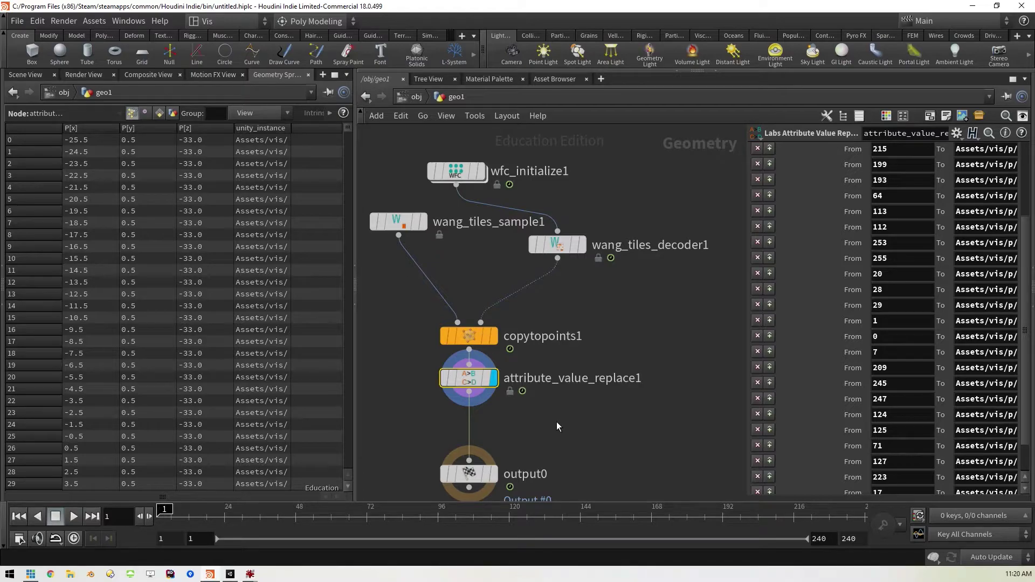
Insert a Dissolve node between attribute_value_replace1 and output0, and turn off its Remove Unused Points option.
{"action": "left_click", "coordinate": [600, 433]}
{"action": "key", "text": "Tab"}
{"action": "type", "text": "diss"}
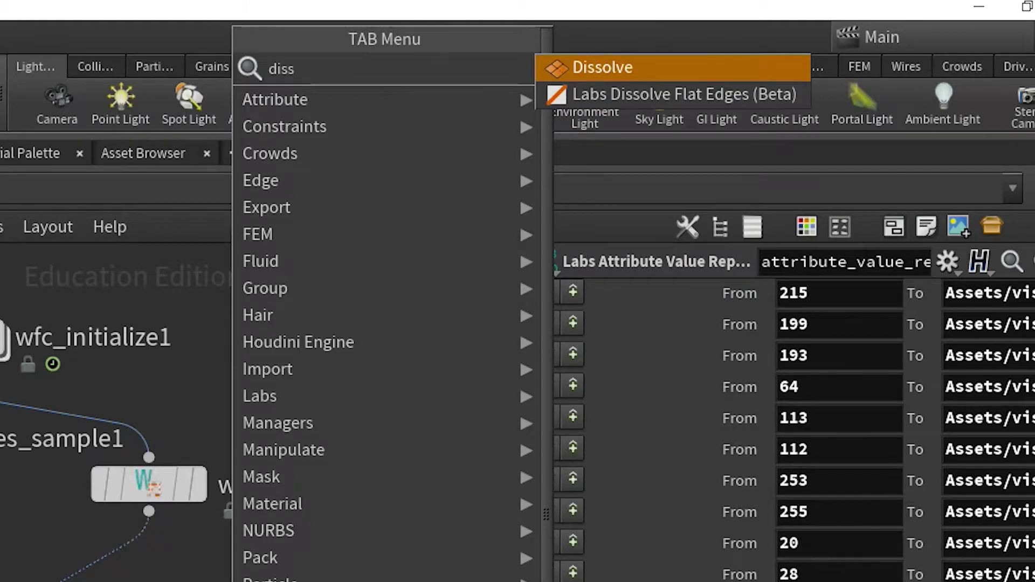
{"action": "key", "text": "Return"}
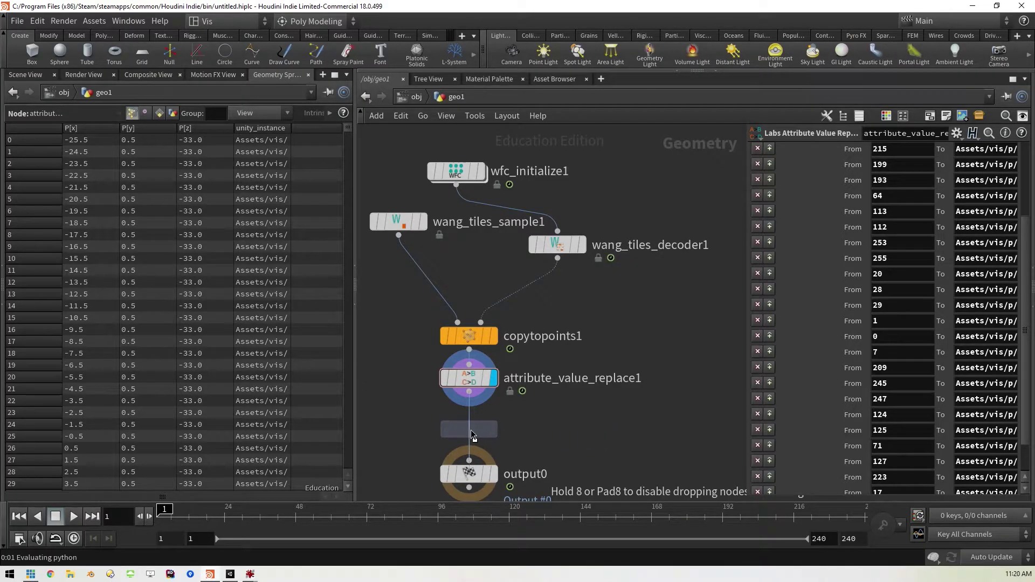
{"action": "left_click", "coordinate": [472, 436]}
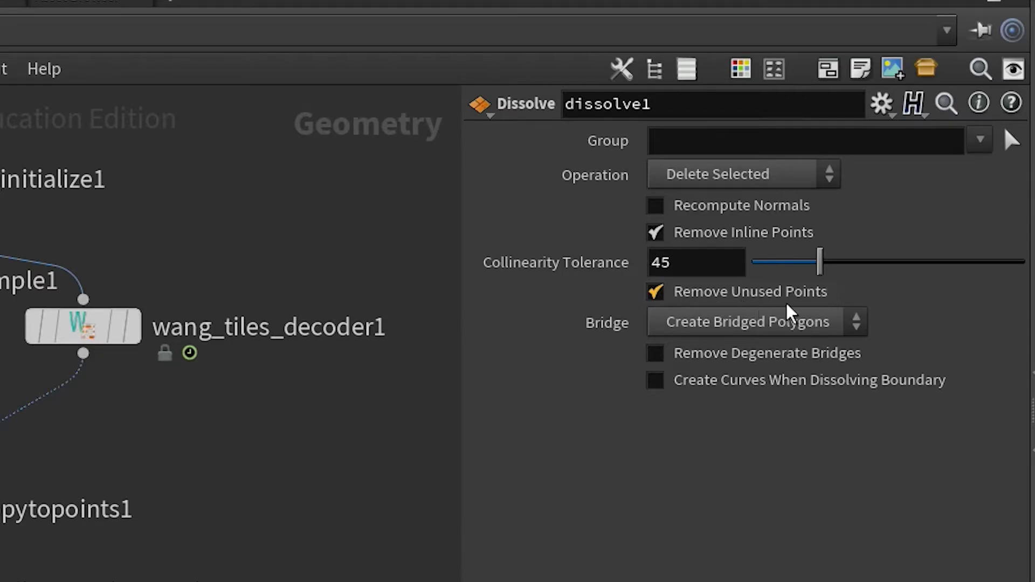
{"action": "left_click", "coordinate": [656, 291]}
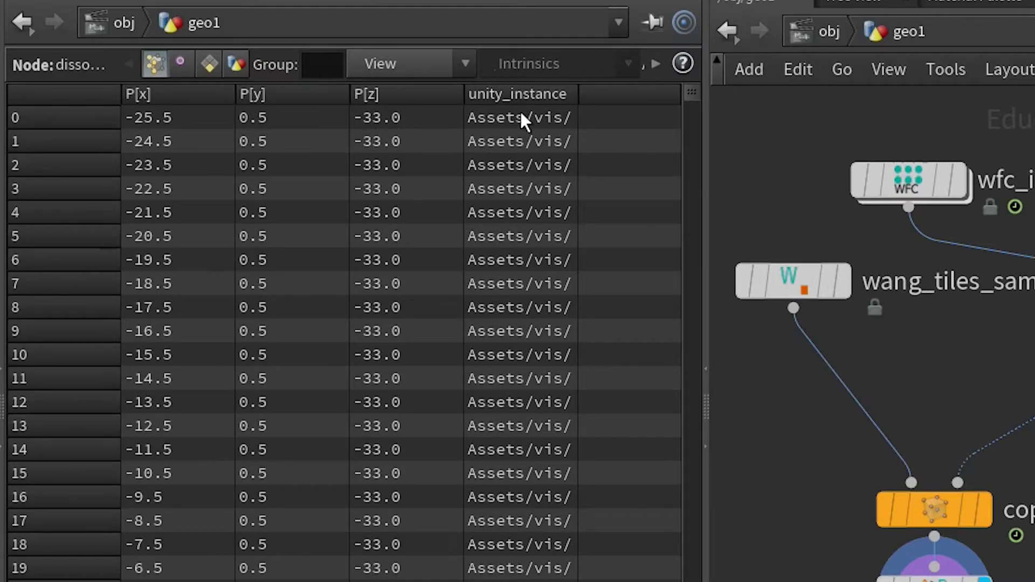
Widen the unity_instance column and check dissolve1's vertex, primitive and detail attributes, returning to its point attributes.
{"action": "left_click_drag", "start_coordinate": [580, 94], "coordinate": [679, 98]}
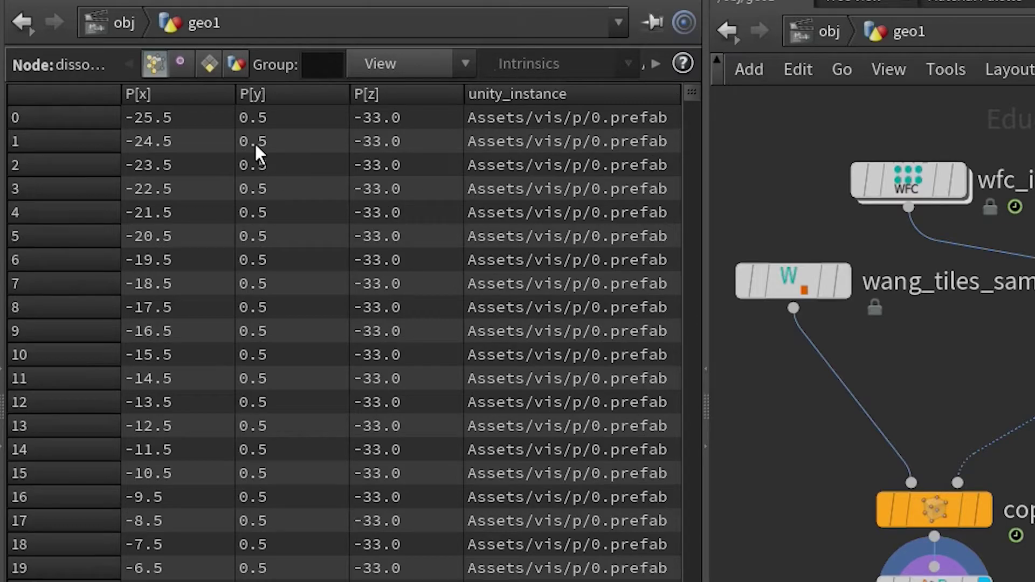
{"action": "left_click", "coordinate": [181, 64]}
{"action": "left_click", "coordinate": [209, 64]}
{"action": "left_click", "coordinate": [236, 64]}
{"action": "left_click", "coordinate": [209, 65]}
{"action": "left_click", "coordinate": [181, 64]}
{"action": "left_click", "coordinate": [155, 64]}
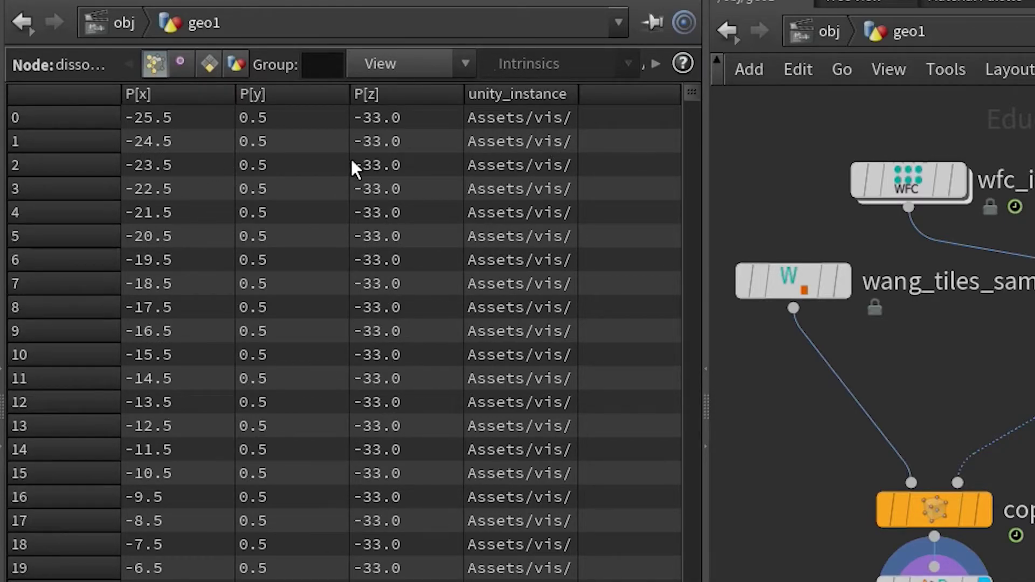
Widen the unity_instance column again and look through the full prefab paths of dissolve1's points.
{"action": "left_click_drag", "start_coordinate": [578, 95], "coordinate": [679, 95]}
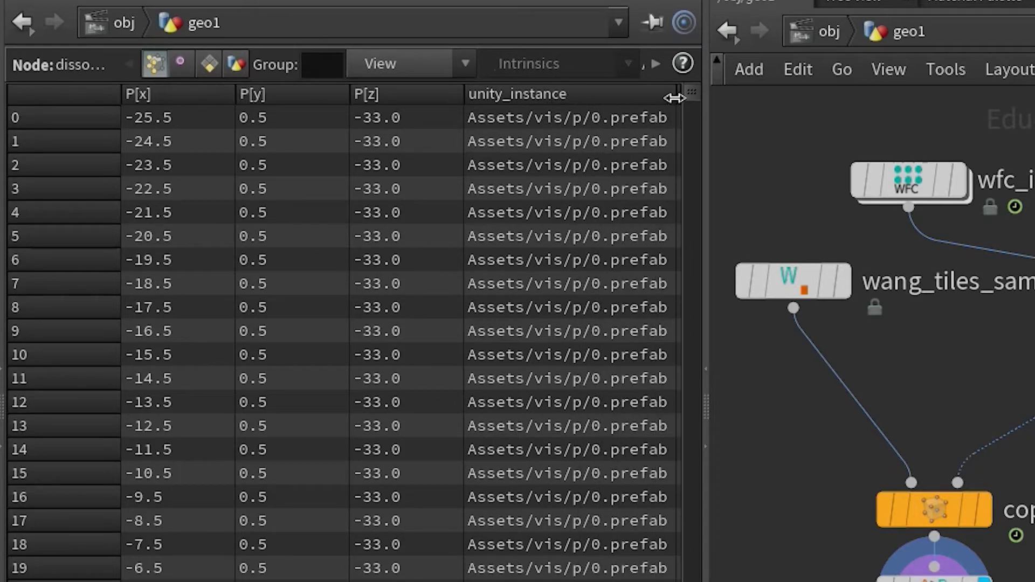
{"action": "scroll", "coordinate": [686, 167], "scroll_direction": "down", "scroll_amount": 10}
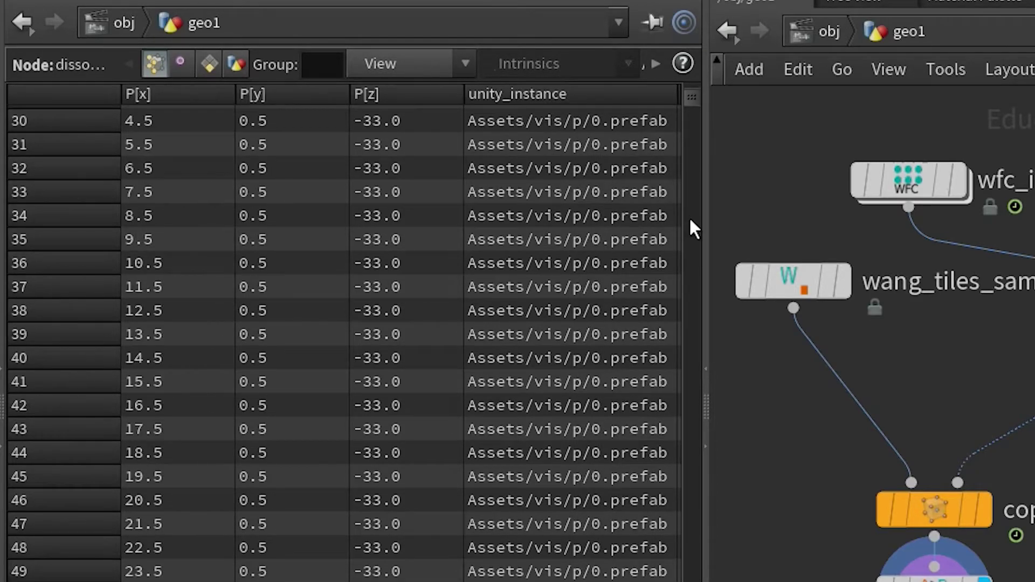
{"action": "scroll", "coordinate": [690, 215], "scroll_direction": "down", "scroll_amount": 20}
{"action": "left_click_drag", "start_coordinate": [347, 140], "coordinate": [351, 118]}
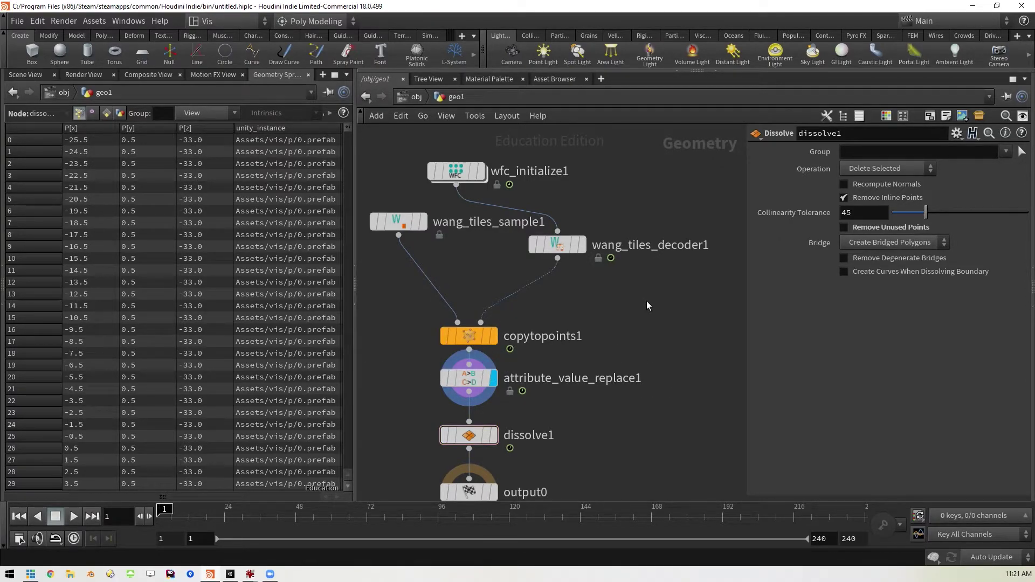
Automatically lay out the nodes of the geo1 network.
{"action": "key", "text": "l"}
{"action": "scroll", "coordinate": [659, 333], "scroll_direction": "down", "scroll_amount": 2}
{"action": "middle_click_drag", "start_coordinate": [646, 366], "coordinate": [600, 317]}
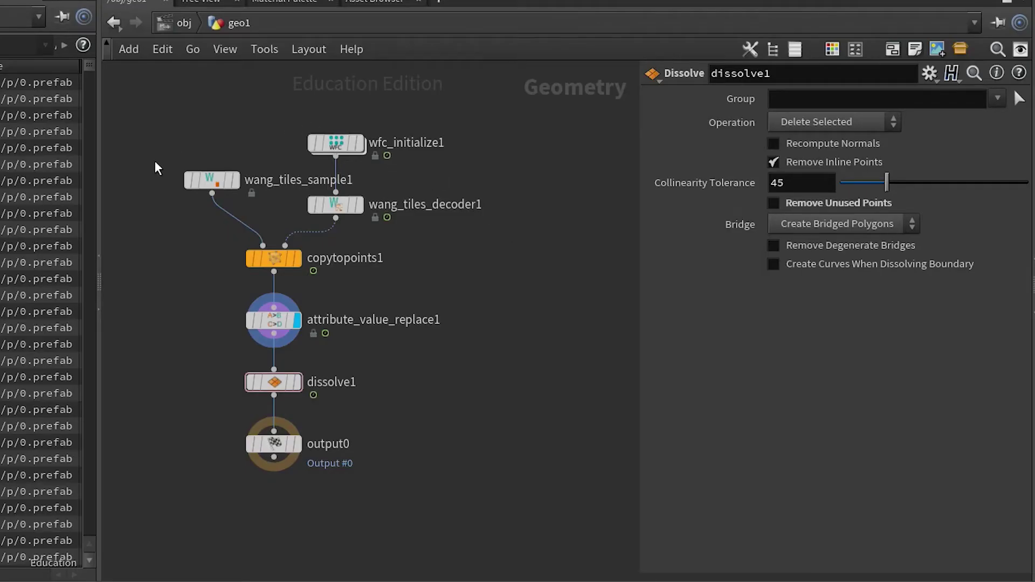
Review the parameters of wfc_initialize1, wang_tiles_decoder1, copytopoints1, attribute_value_replace1 and dissolve1, widening the parameter area for the prefab paths.
{"action": "left_click", "coordinate": [336, 145]}
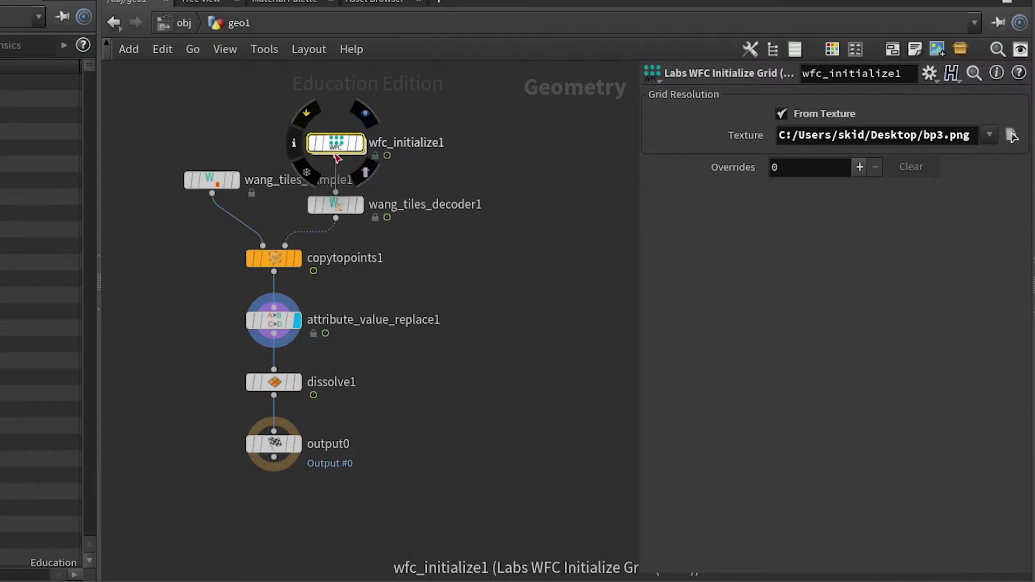
{"action": "left_click", "coordinate": [337, 206]}
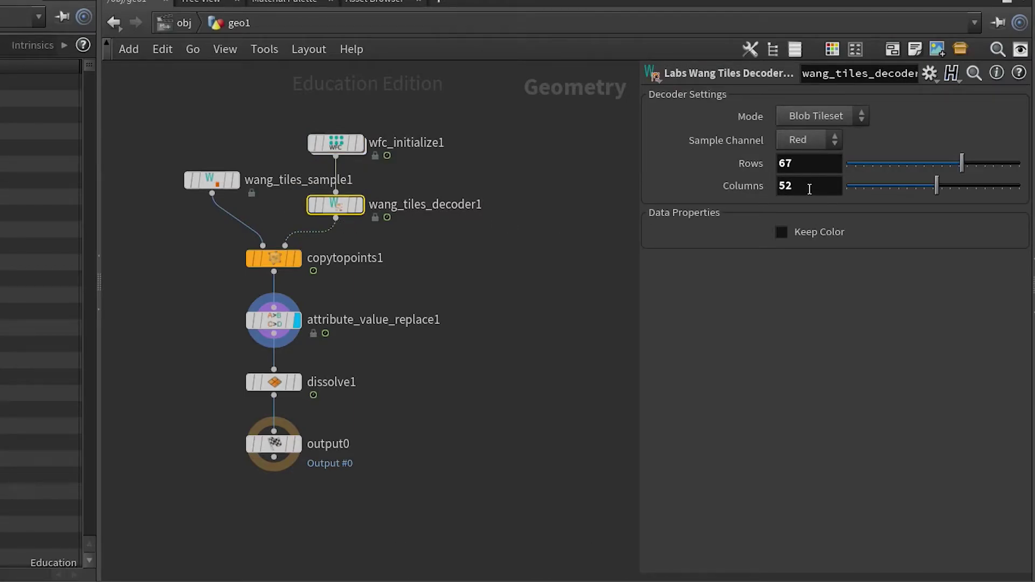
{"action": "left_click", "coordinate": [272, 260]}
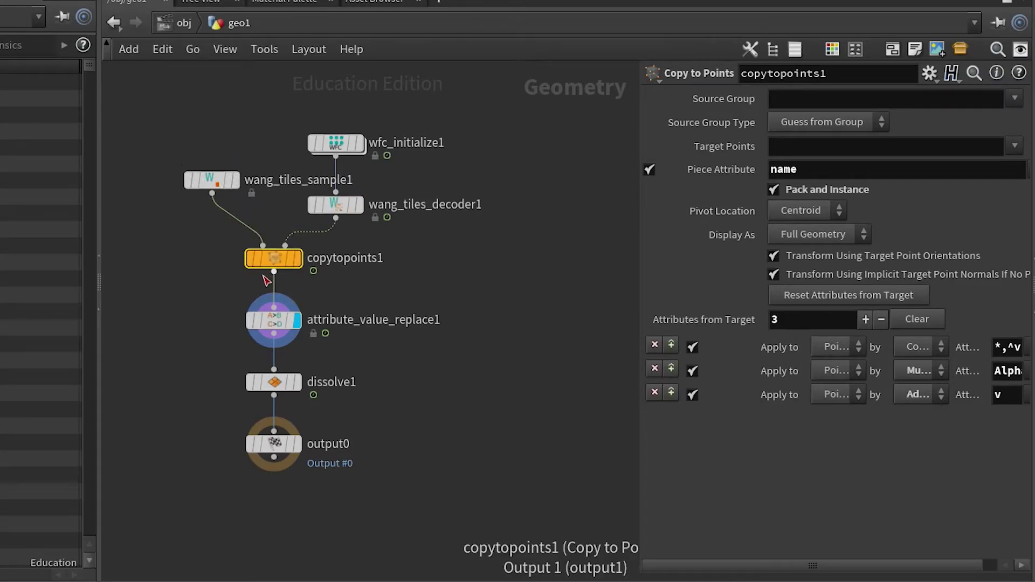
{"action": "left_click", "coordinate": [276, 324]}
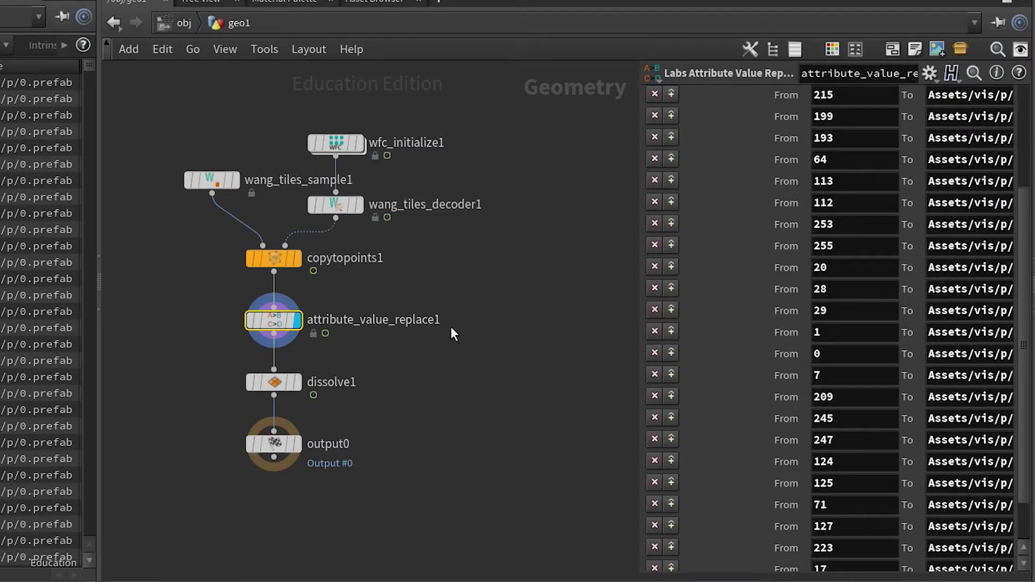
{"action": "left_click_drag", "start_coordinate": [639, 265], "coordinate": [510, 275]}
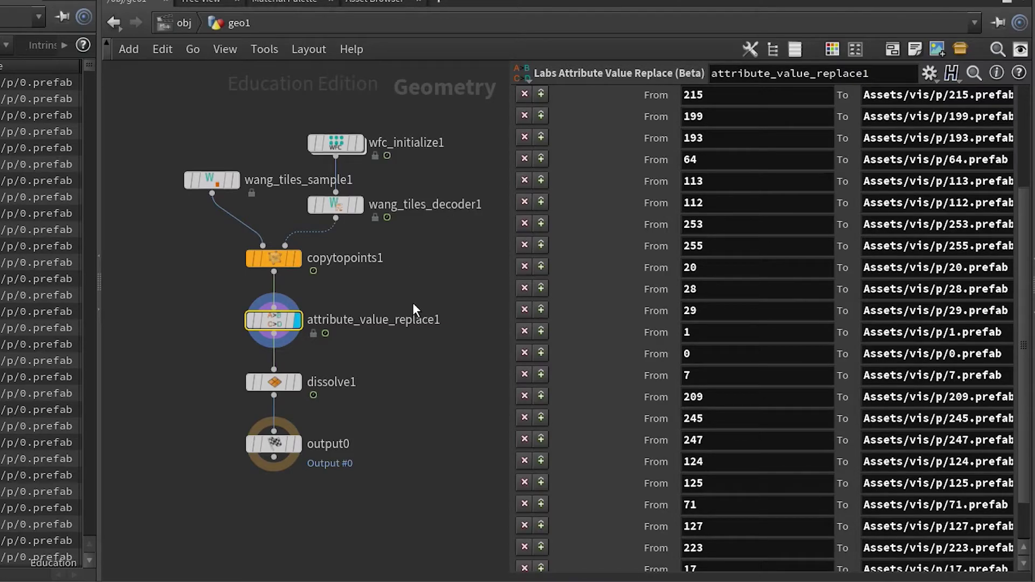
{"action": "left_click", "coordinate": [274, 388]}
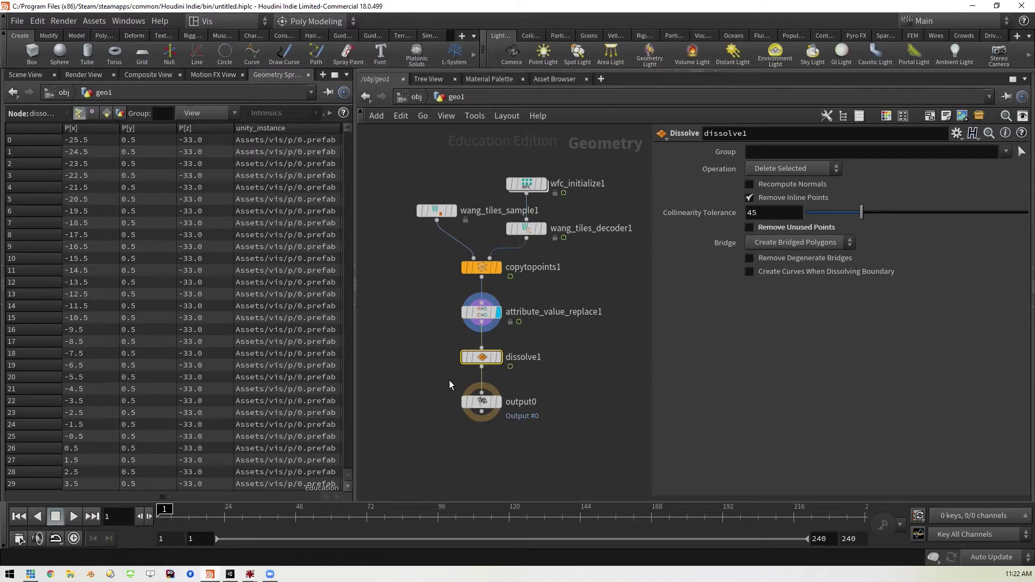
Make output0 the displayed node and go back up to the object level.
{"action": "left_click", "coordinate": [484, 405]}
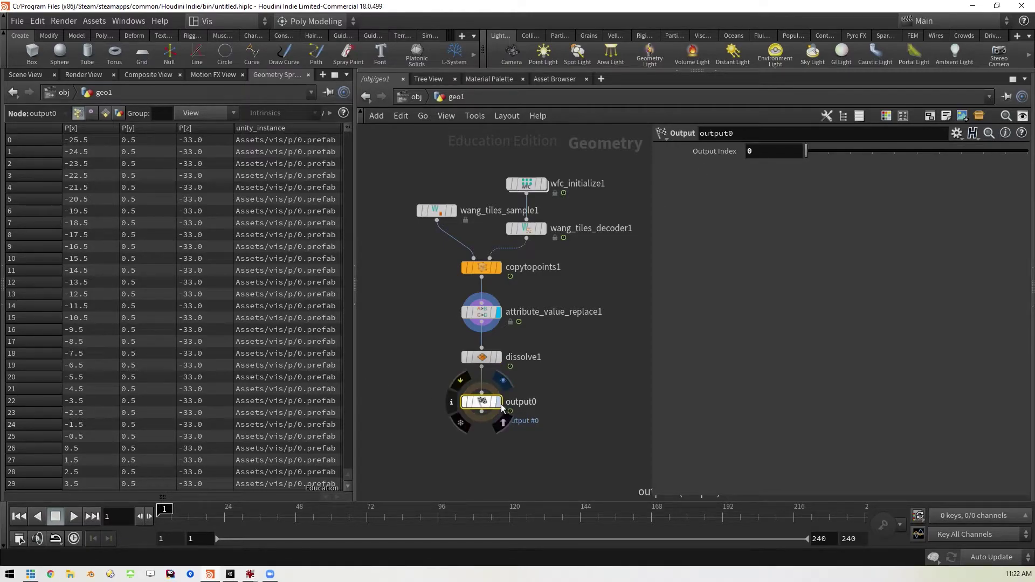
{"action": "left_click", "coordinate": [499, 403]}
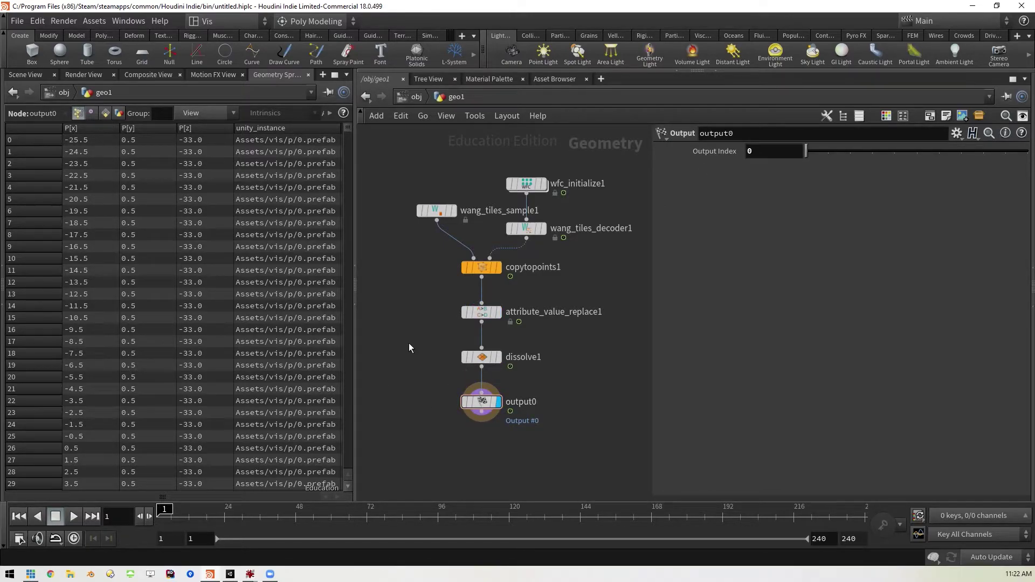
{"action": "key", "text": "u"}
Rename the geo1 object as blueprint and move its node higher in the network.
{"action": "middle_click_drag", "start_coordinate": [506, 330], "coordinate": [386, 282]}
{"action": "scroll", "coordinate": [474, 318], "scroll_direction": "up", "scroll_amount": 5}
{"action": "middle_click_drag", "start_coordinate": [454, 261], "coordinate": [480, 370]}
{"action": "scroll", "coordinate": [488, 372], "scroll_direction": "up", "scroll_amount": 3}
{"action": "middle_click_drag", "start_coordinate": [455, 332], "coordinate": [508, 379]}
{"action": "left_click", "coordinate": [519, 296]}
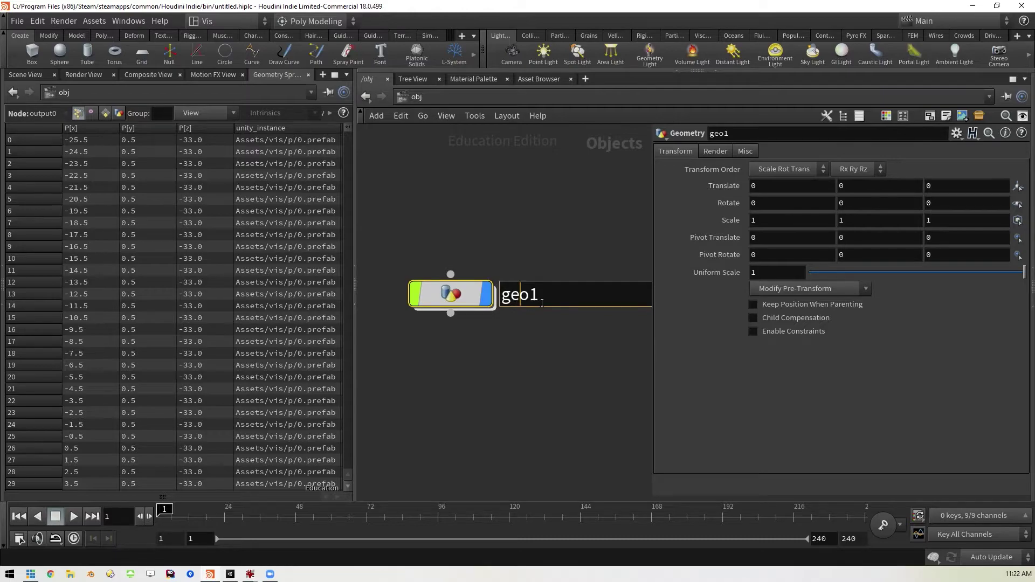
{"action": "double_click", "coordinate": [542, 303]}
{"action": "type", "text": "blueprint"}
{"action": "key", "text": "Return"}
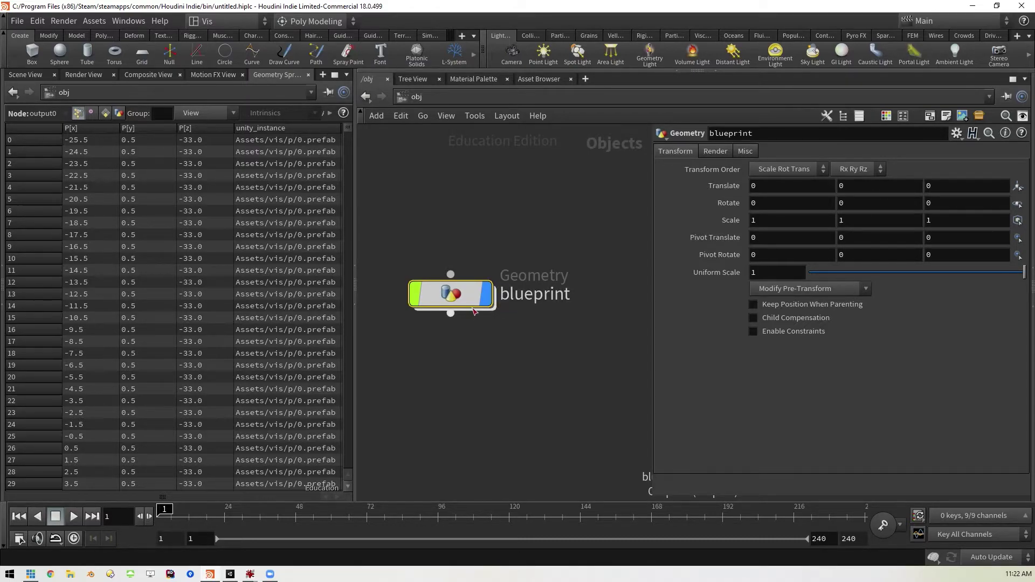
{"action": "left_click_drag", "start_coordinate": [452, 304], "coordinate": [476, 235]}
Create a digital asset from the blueprint node, saved as skid_blueprint.hdanc on the Desktop, destroying all spare parameters and accepting its type properties.
{"action": "right_click", "coordinate": [477, 225]}
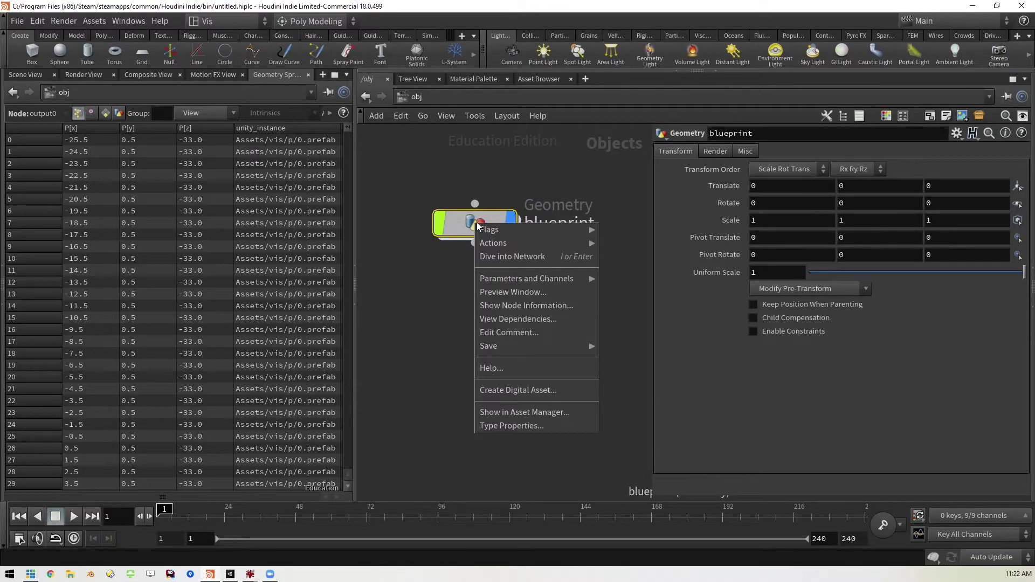
{"action": "left_click", "coordinate": [515, 392]}
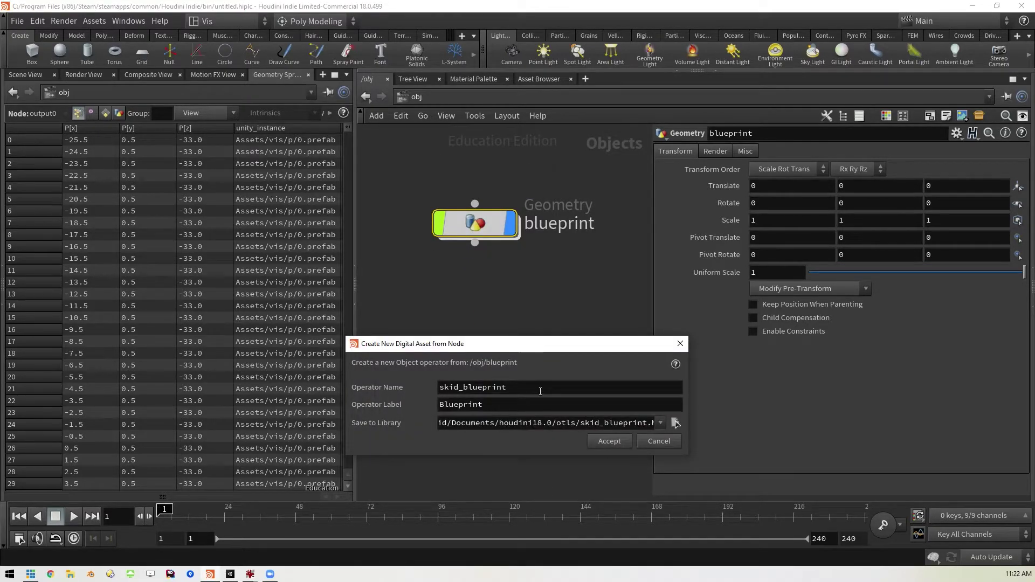
{"action": "left_click", "coordinate": [675, 423]}
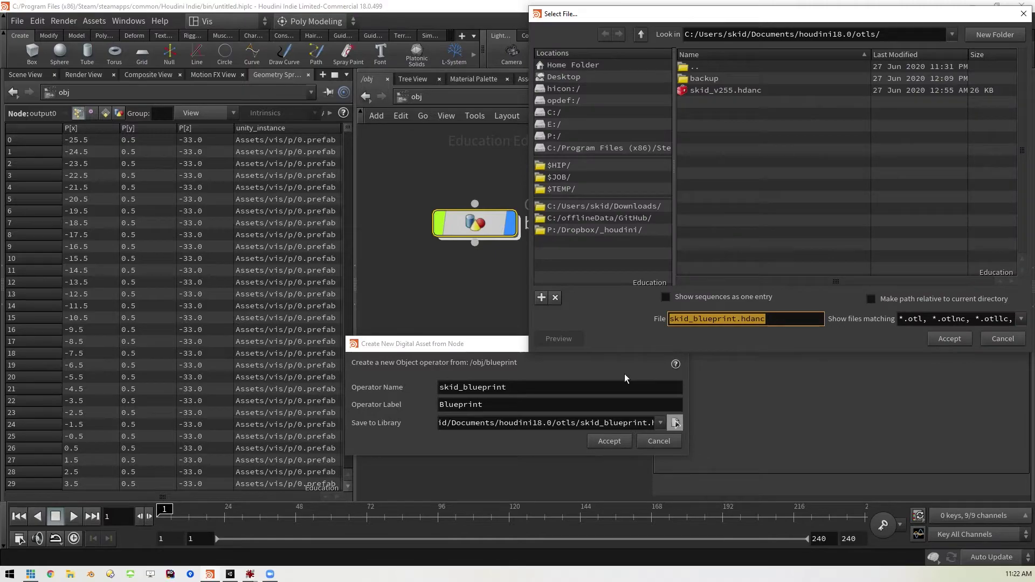
{"action": "left_click", "coordinate": [572, 77]}
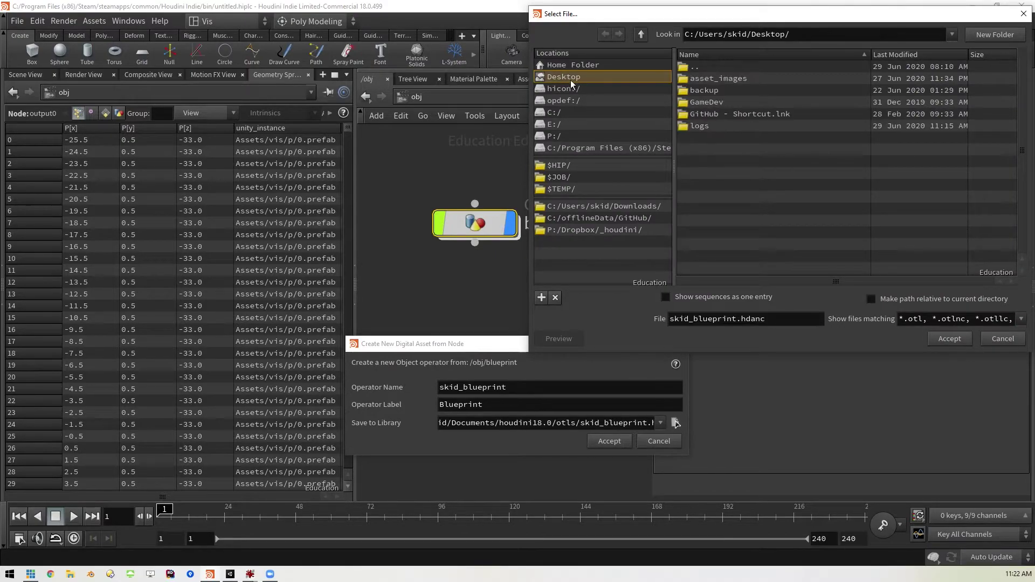
{"action": "left_click", "coordinate": [950, 340]}
{"action": "left_click", "coordinate": [620, 445]}
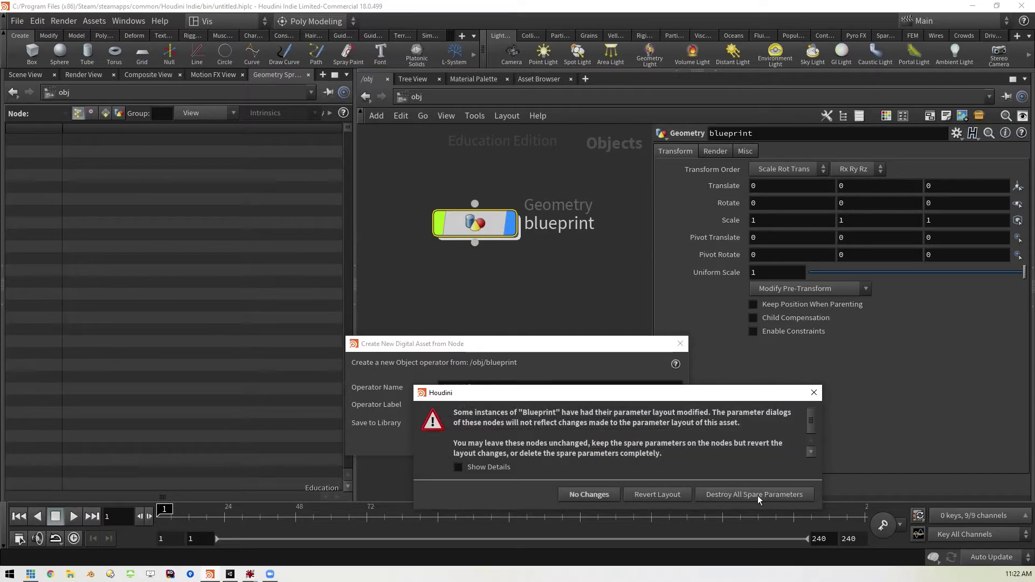
{"action": "left_click", "coordinate": [759, 496]}
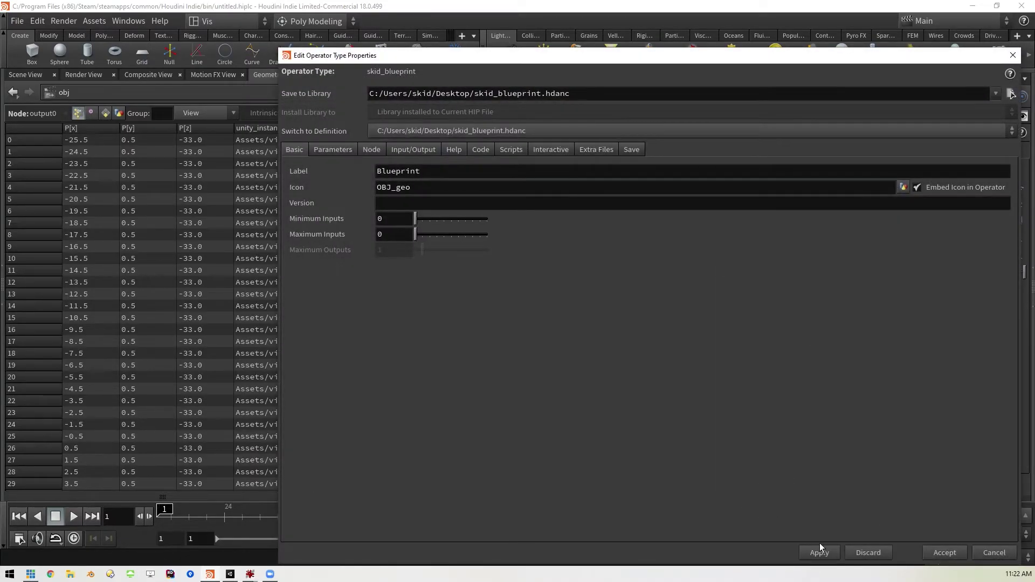
{"action": "left_click", "coordinate": [944, 552]}
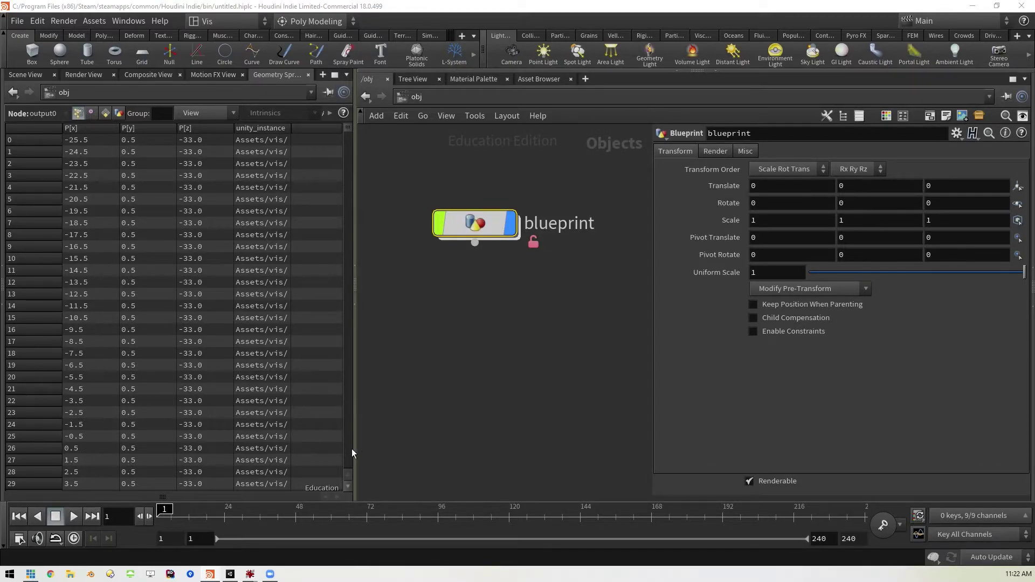
Switch to Unity, collapse the vis folder, and load skid_blueprint.hdalc from the Desktop as a Houdini digital asset.
{"action": "left_click", "coordinate": [230, 574]}
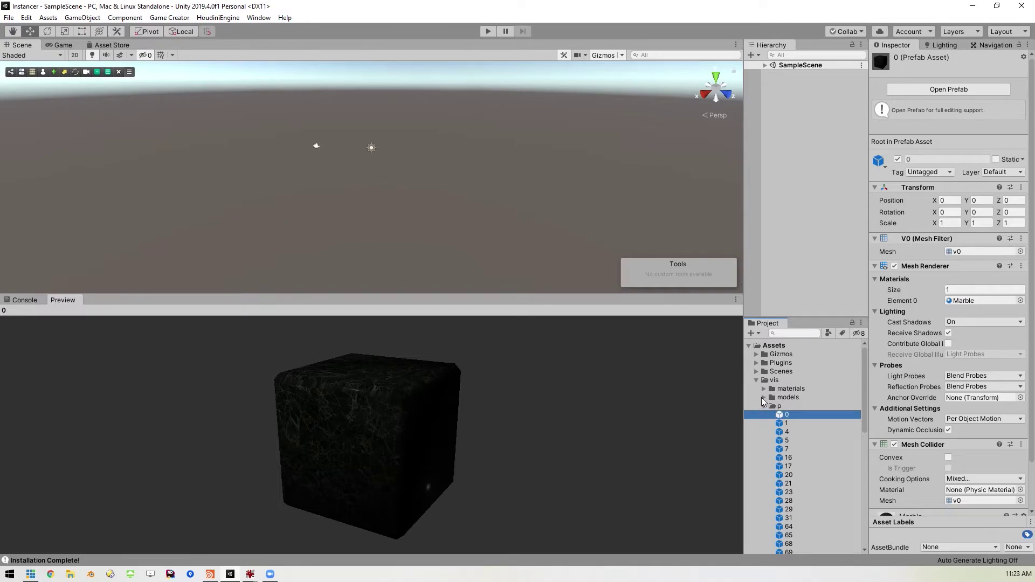
{"action": "left_click", "coordinate": [757, 381]}
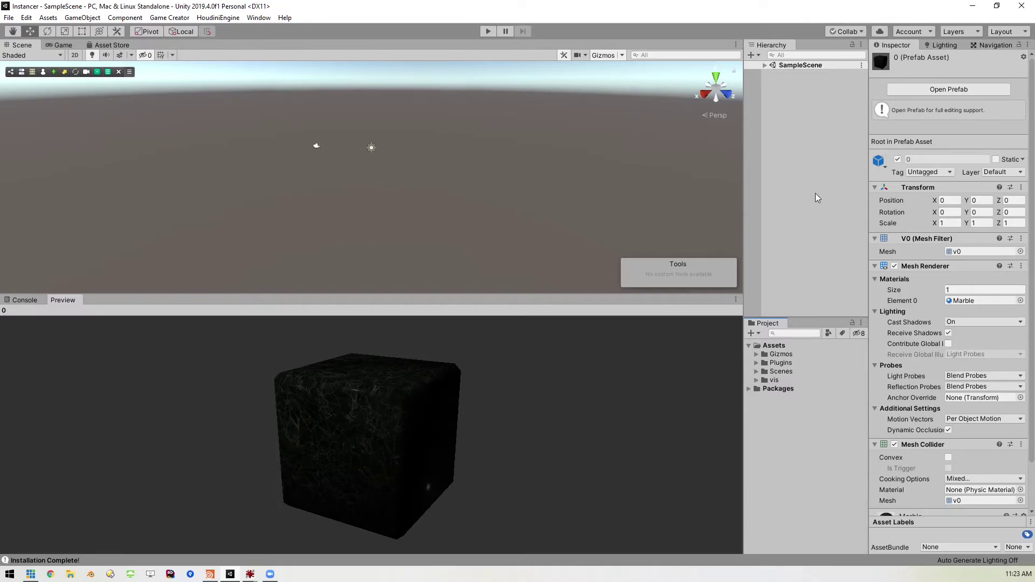
{"action": "left_click", "coordinate": [217, 18]}
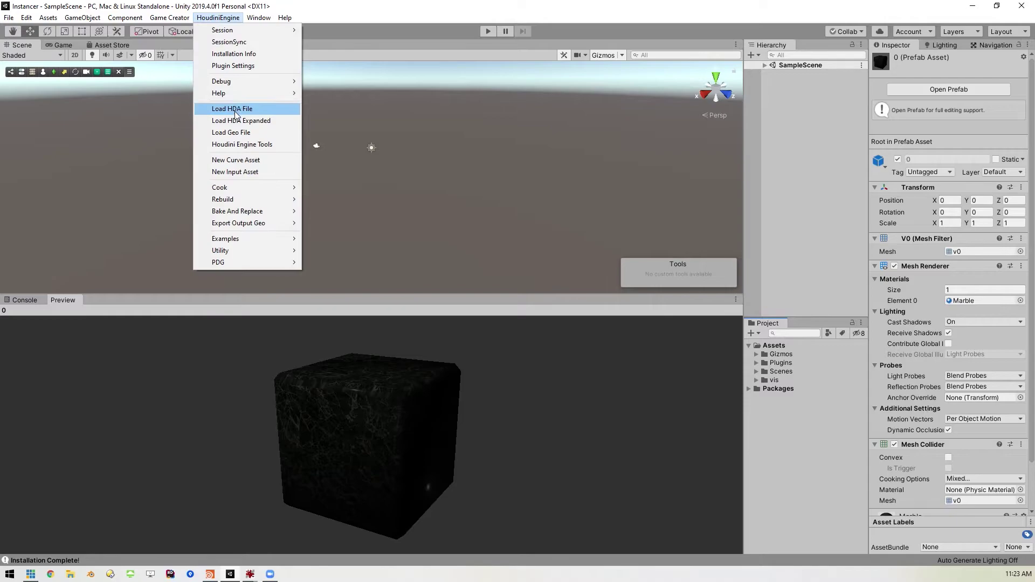
{"action": "left_click", "coordinate": [274, 108]}
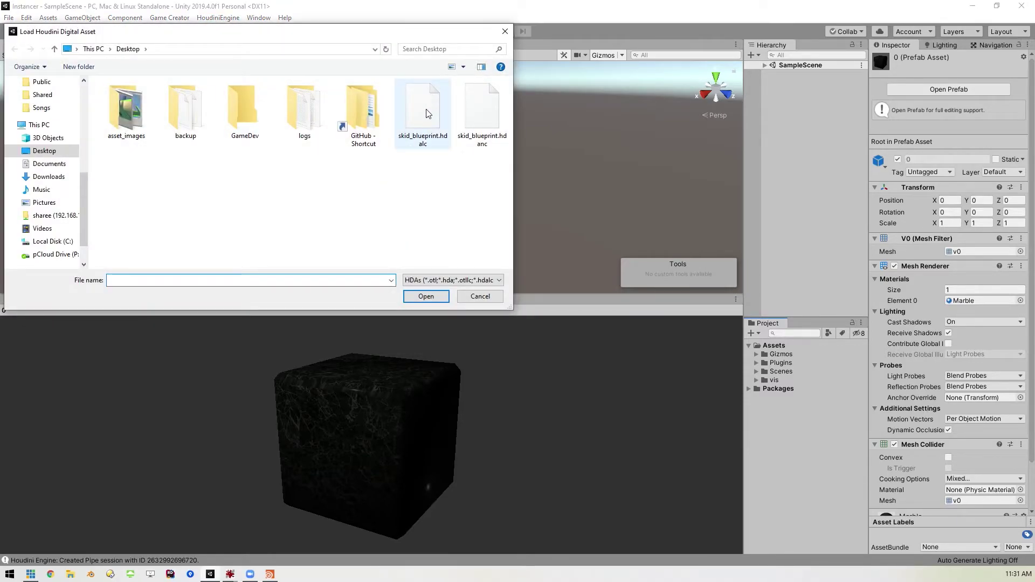
{"action": "double_click", "coordinate": [426, 113]}
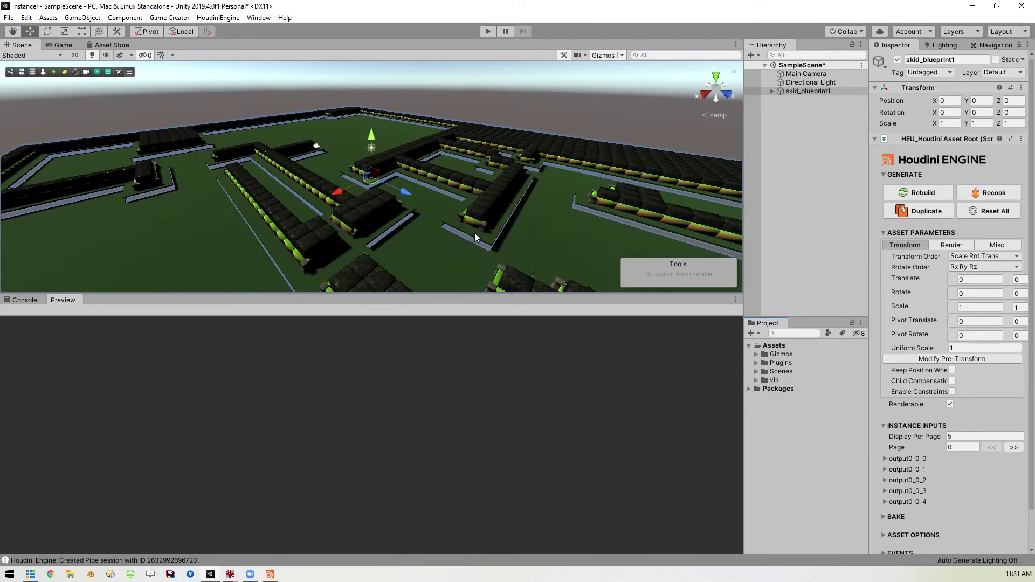
View the whole generated layout in the scene and select a group of its tile instances.
{"action": "scroll", "coordinate": [448, 257], "scroll_direction": "down", "scroll_amount": 5}
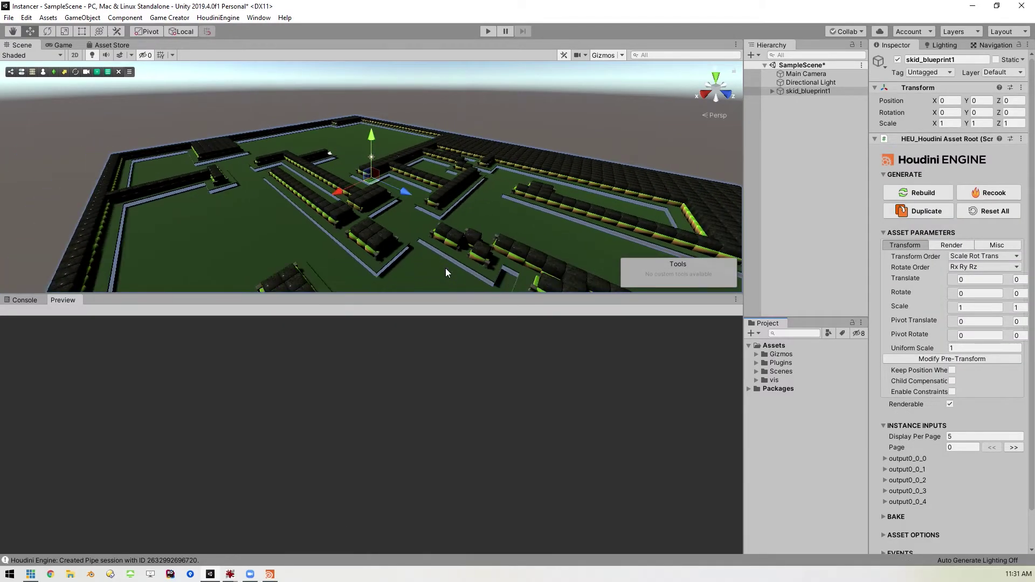
{"action": "scroll", "coordinate": [445, 267], "scroll_direction": "down", "scroll_amount": 8}
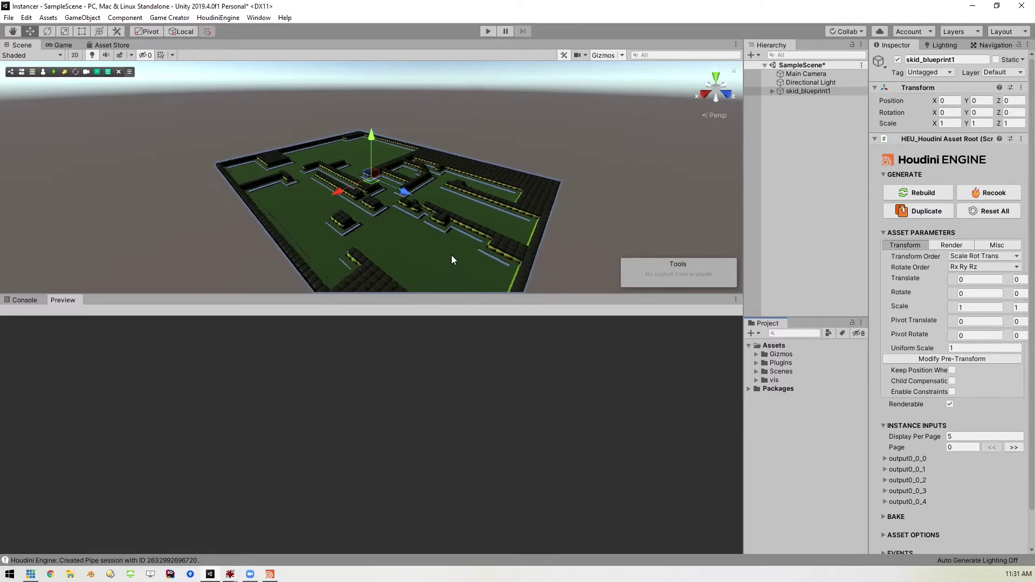
{"action": "left_click", "coordinate": [477, 218]}
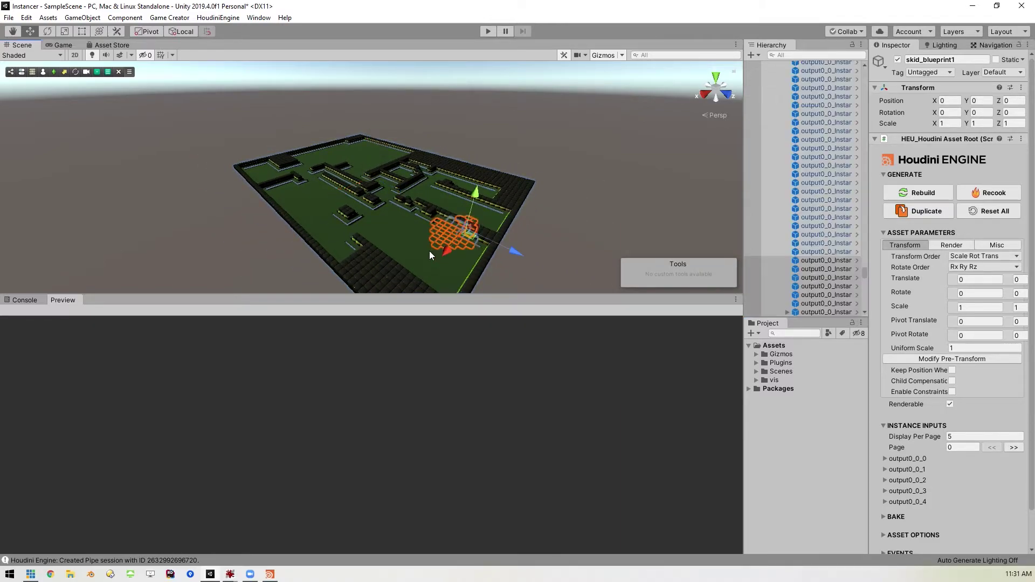
Deselect the tile instances and view the generated layout up close from near ground level.
{"action": "left_click", "coordinate": [552, 223]}
{"action": "right_click_drag", "start_coordinate": [435, 213], "coordinate": [740, 136]}
{"action": "key", "text": "w"}
{"action": "key", "text": "e"}
{"action": "left_click_drag", "start_coordinate": [740, 135], "coordinate": [743, 136]}
{"action": "right_click_drag", "start_coordinate": [551, 181], "coordinate": [551, 181]}
{"action": "key", "text": "e"}
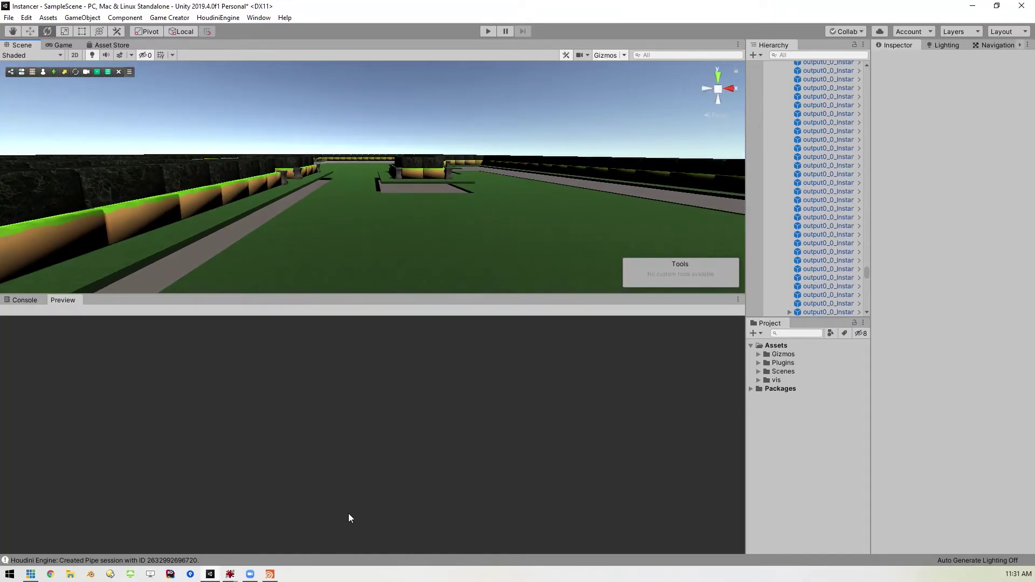
Switch to Houdini, widen the unity_instance column, and read through output0's point positions and prefab paths.
{"action": "left_click", "coordinate": [270, 575]}
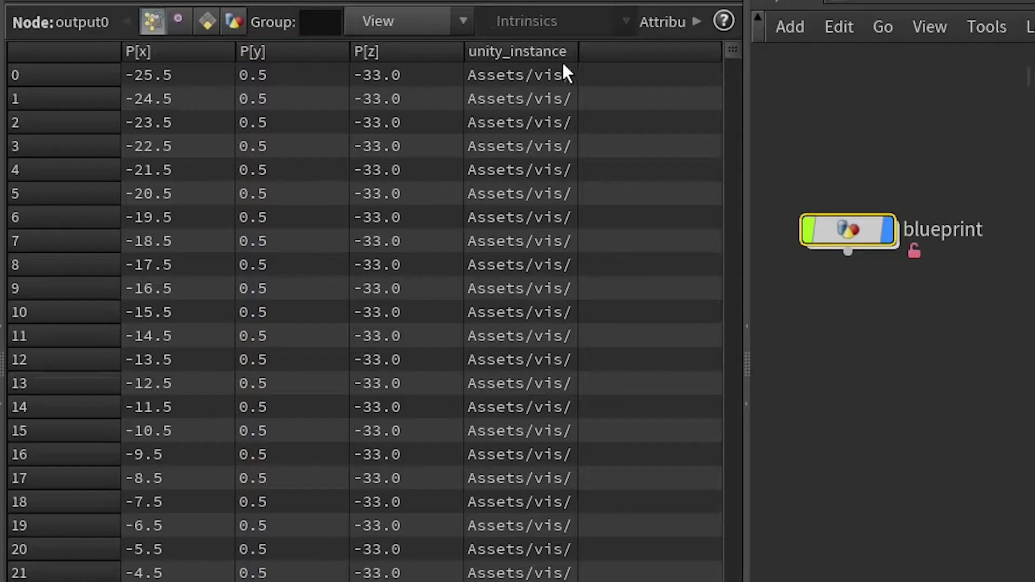
{"action": "left_click_drag", "start_coordinate": [577, 50], "coordinate": [718, 51]}
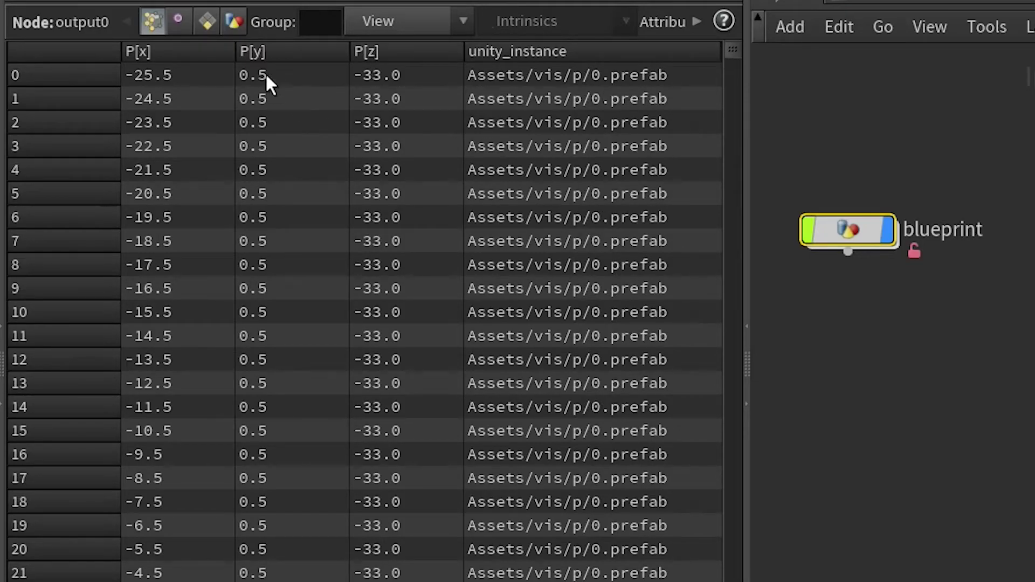
{"action": "left_click_drag", "start_coordinate": [732, 49], "coordinate": [734, 90]}
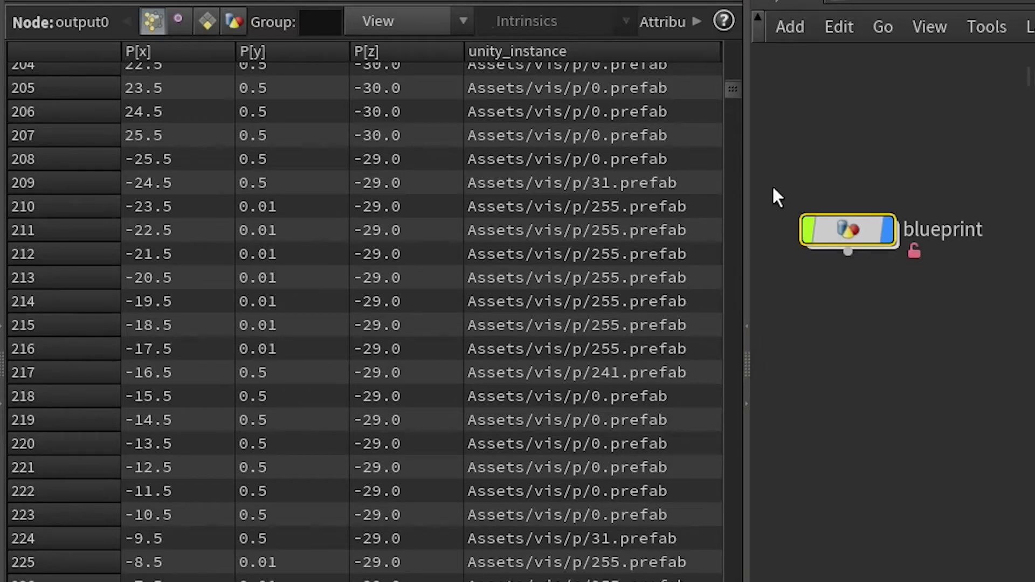
{"action": "left_click_drag", "start_coordinate": [735, 86], "coordinate": [728, 193]}
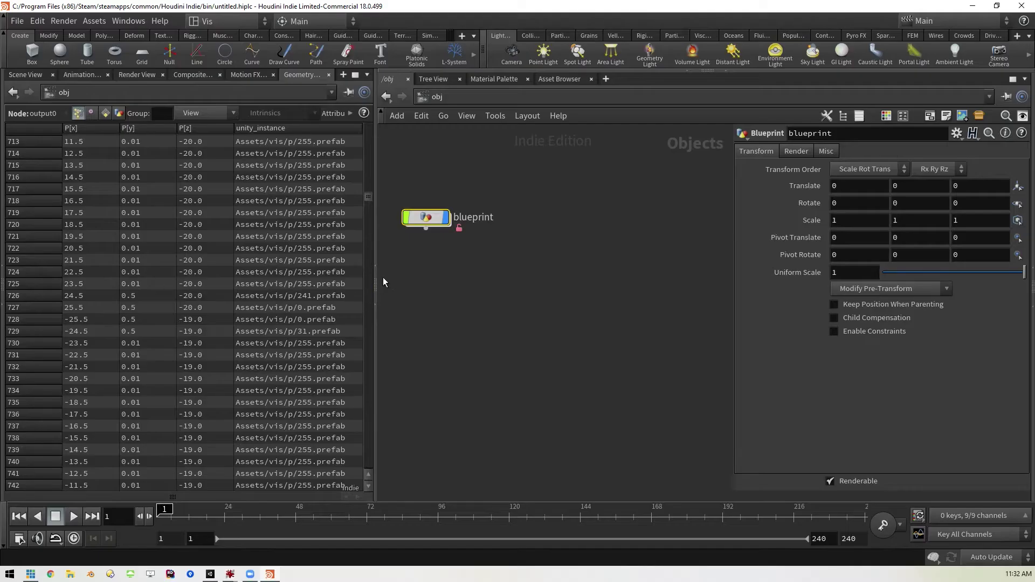
Enter the blueprint network and compare the P[y] heights of a 31.prefab point and a 255.prefab point in the spreadsheet.
{"action": "double_click", "coordinate": [849, 232]}
{"action": "middle_click_drag", "start_coordinate": [658, 299], "coordinate": [443, 284]}
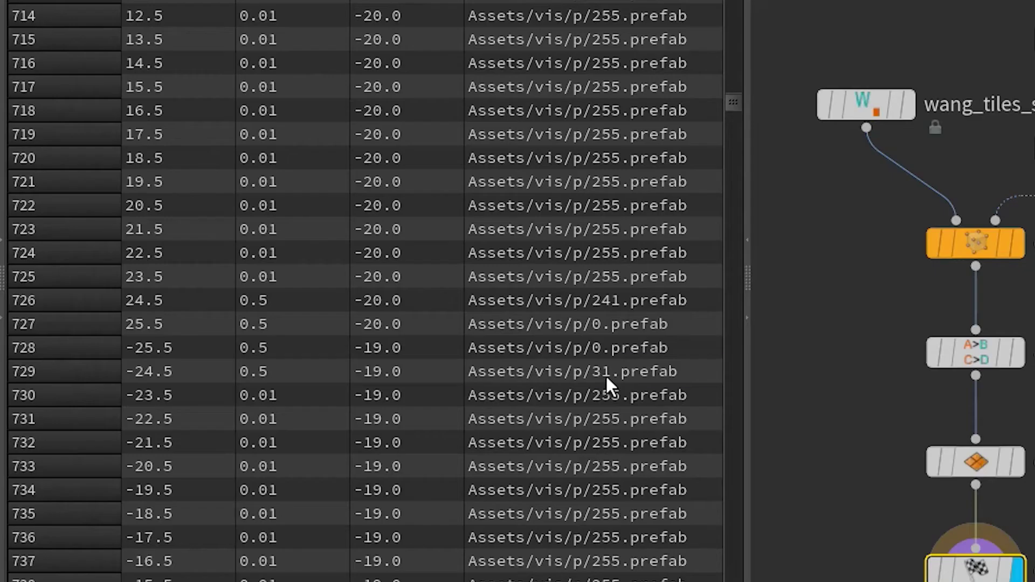
{"action": "left_click", "coordinate": [297, 333]}
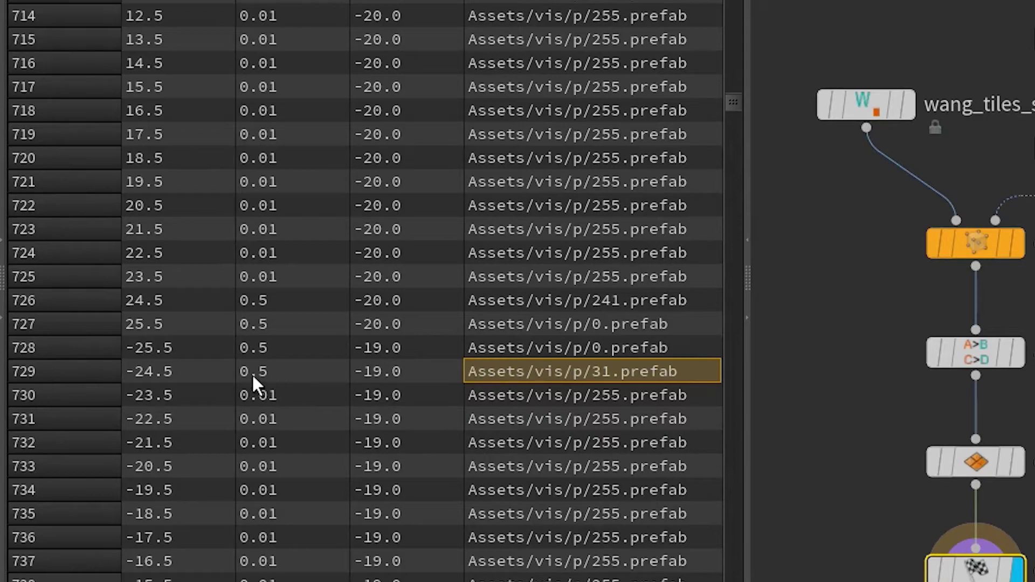
{"action": "left_click", "coordinate": [284, 380]}
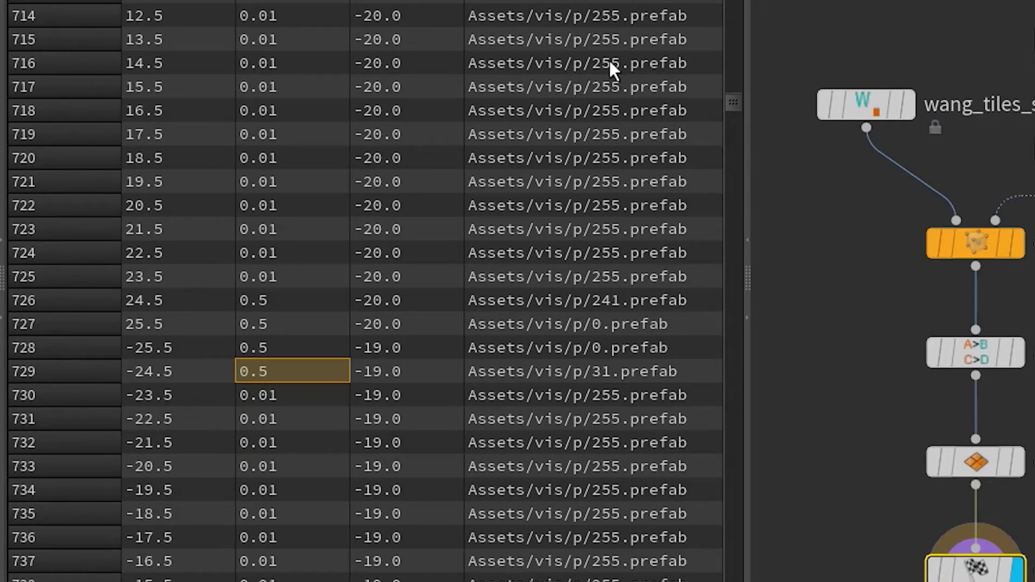
{"action": "left_click", "coordinate": [601, 422]}
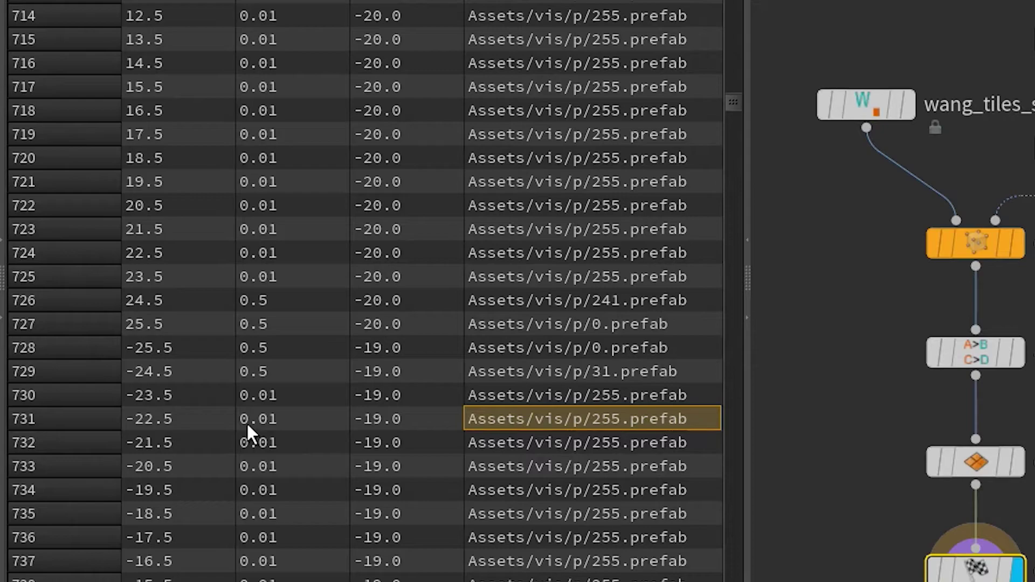
{"action": "left_click", "coordinate": [304, 421]}
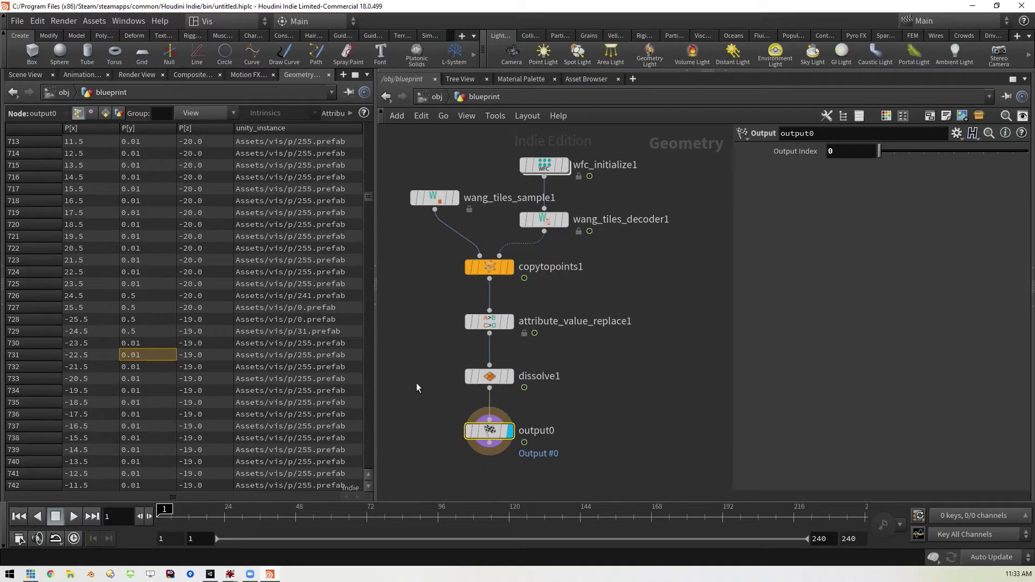
Space out the lower nodes of the network and insert a Transform node between copytopoints1 and attribute_value_replace1.
{"action": "left_click_drag", "start_coordinate": [489, 432], "coordinate": [487, 460]}
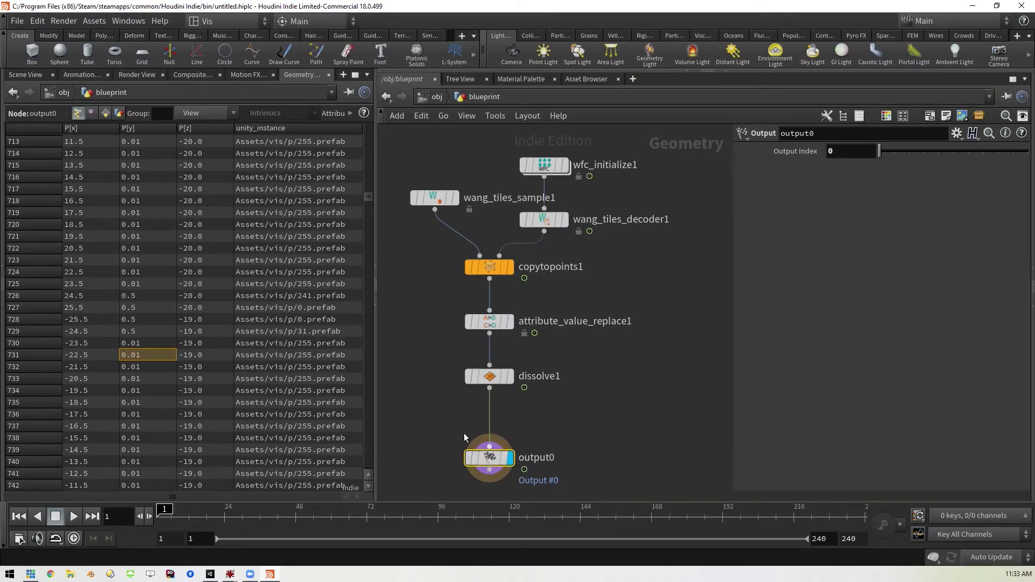
{"action": "left_click", "coordinate": [445, 413]}
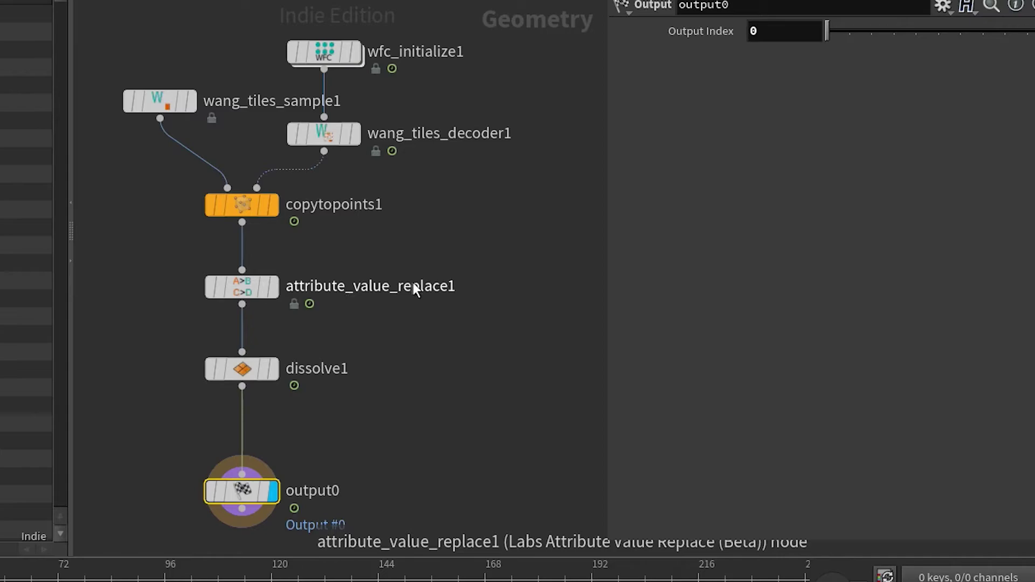
{"action": "left_click_drag", "start_coordinate": [248, 290], "coordinate": [245, 325]}
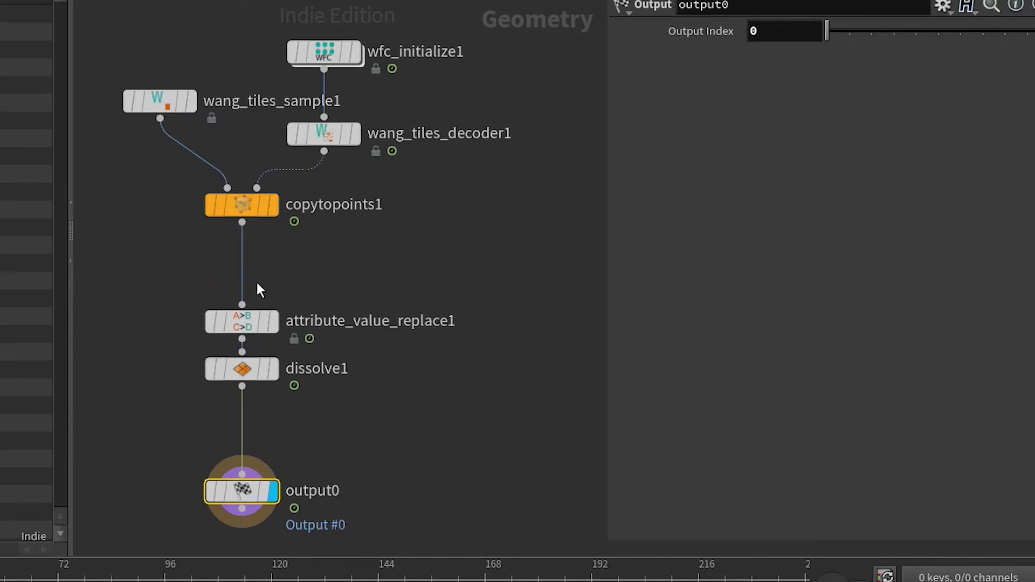
{"action": "key", "text": "Tab"}
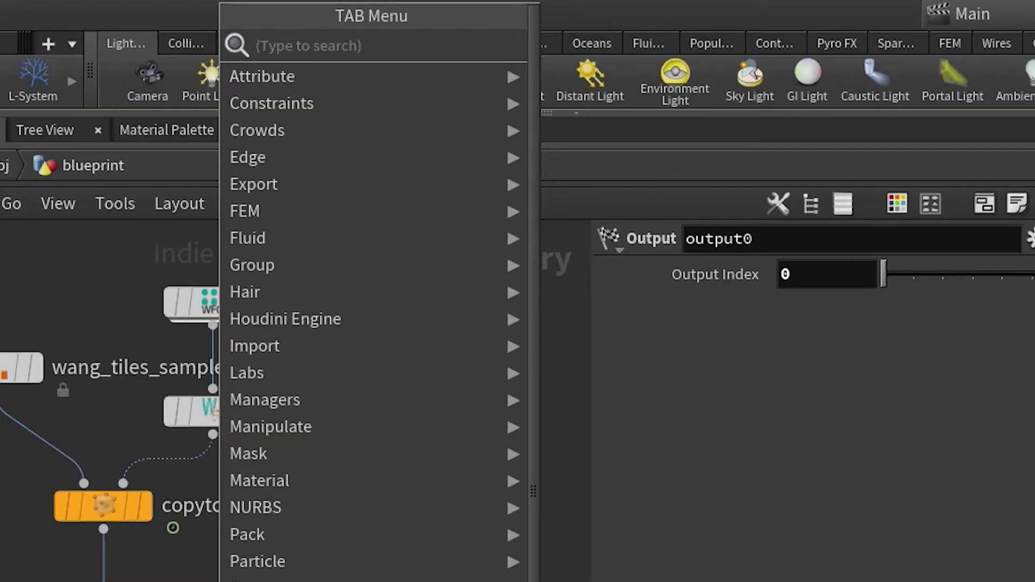
{"action": "type", "text": "tran"}
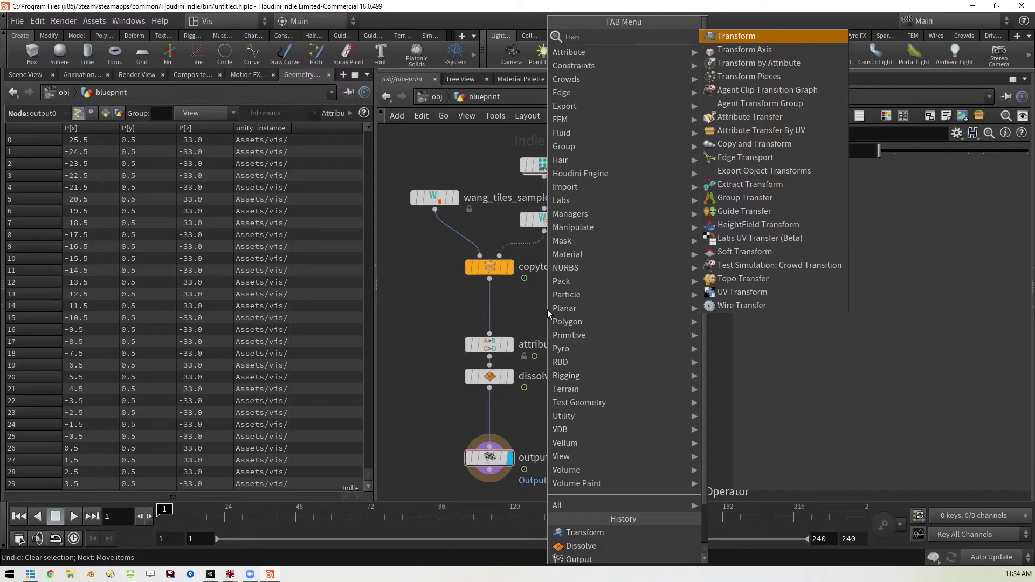
{"action": "key", "text": "Return"}
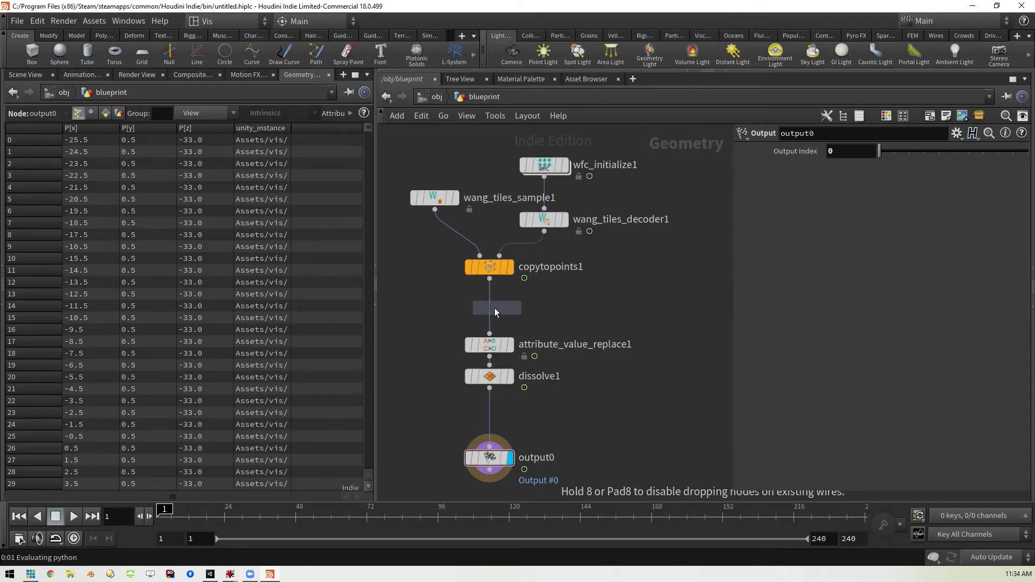
{"action": "left_click", "coordinate": [492, 312]}
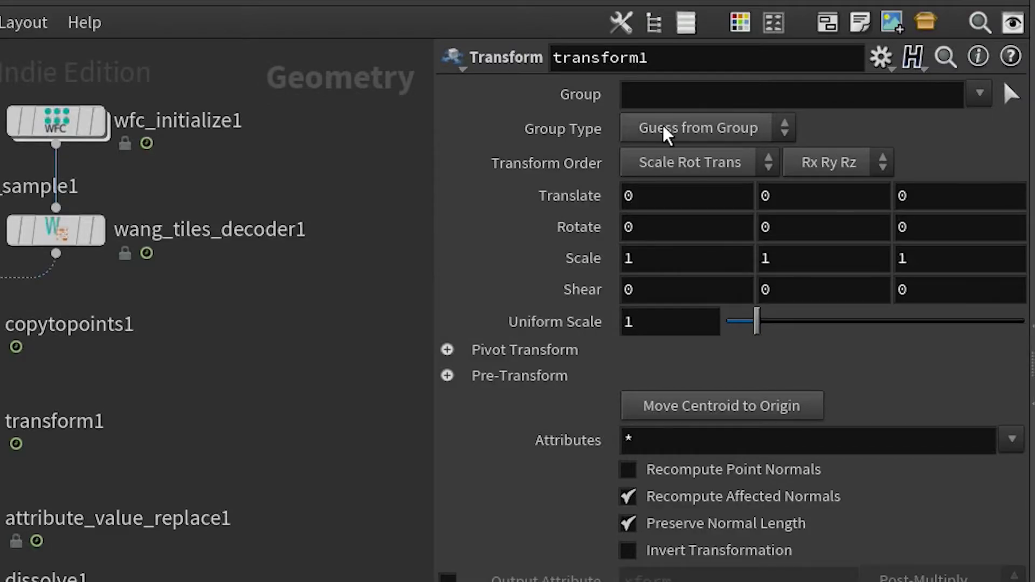
{"action": "left_click", "coordinate": [685, 101]}
{"action": "type", "text": "@name==255"}
{"action": "key", "text": "Return"}
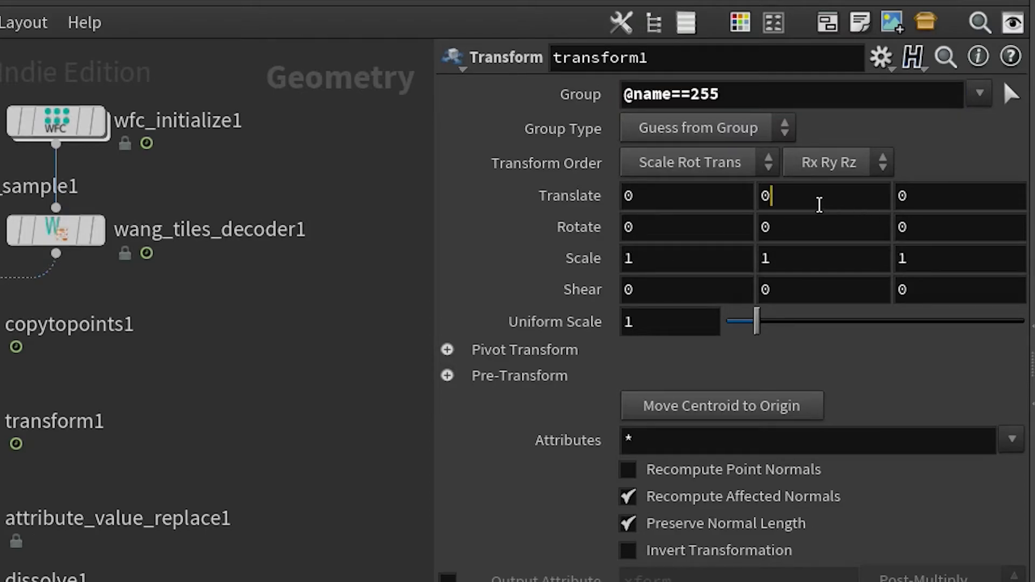
{"action": "left_click", "coordinate": [819, 204]}
{"action": "type", "text": ".499"}
{"action": "key", "text": "BackSpace"}
{"action": "key", "text": "Return"}
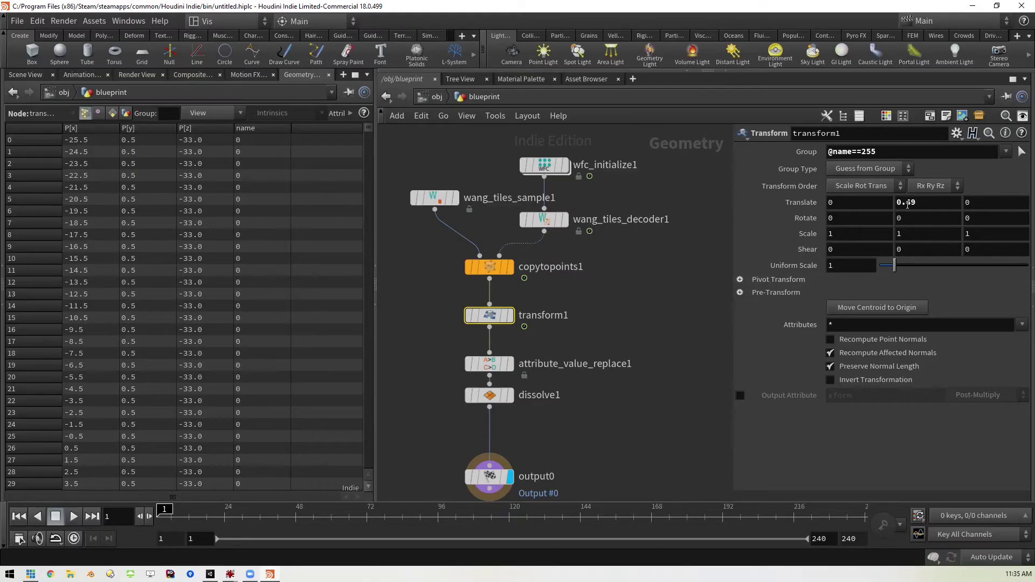
Sort output0's points by unity_instance in descending order to check their heights, and set transform1's group type to Points.
{"action": "left_click", "coordinate": [490, 477]}
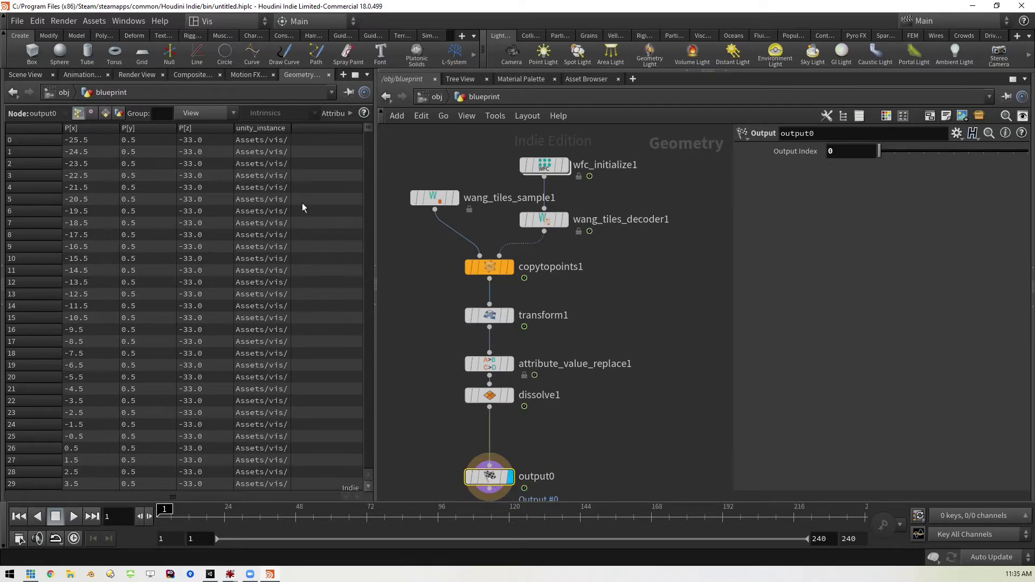
{"action": "left_click", "coordinate": [290, 128]}
{"action": "double_click", "coordinate": [290, 128]}
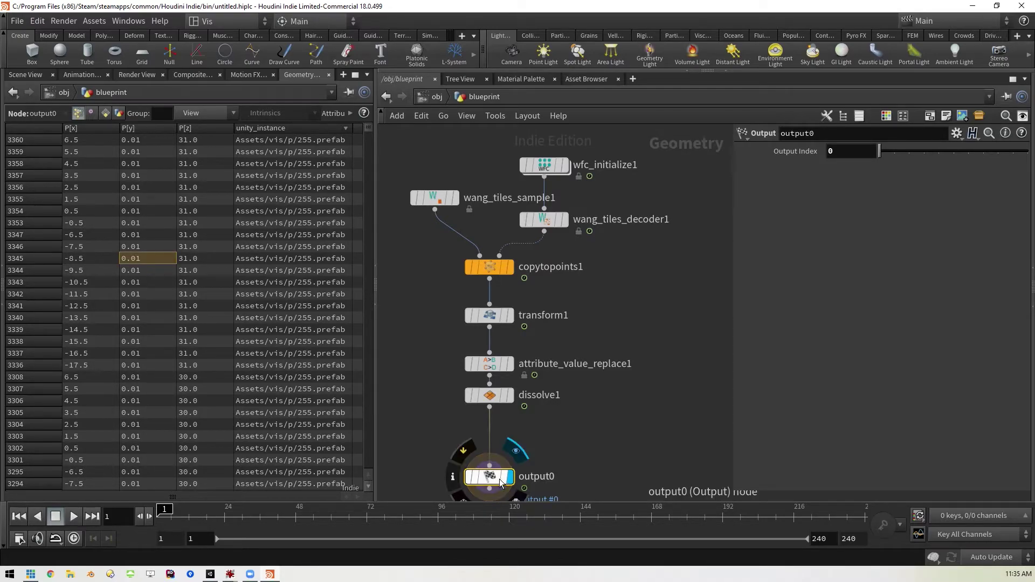
{"action": "left_click", "coordinate": [489, 315]}
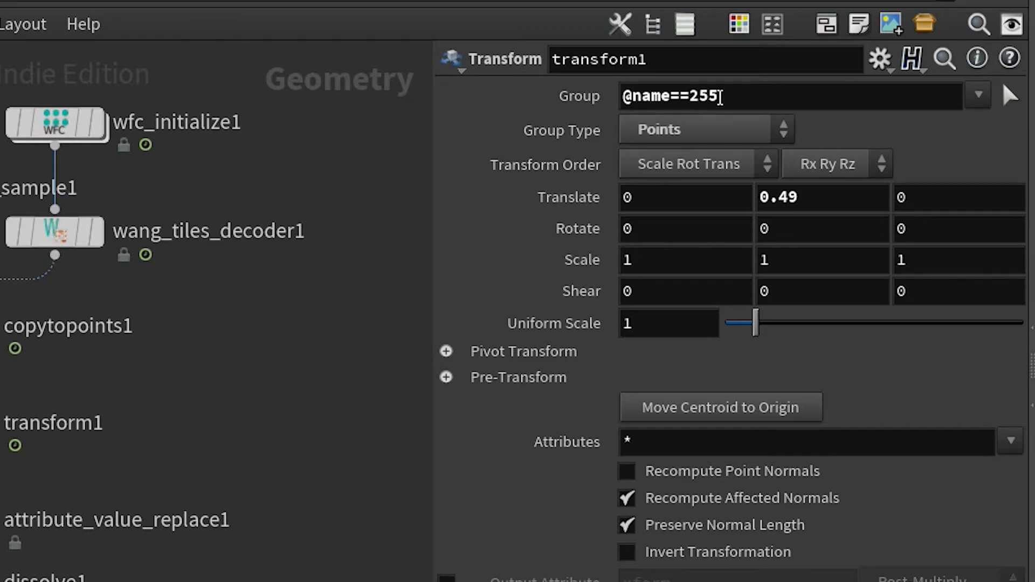
{"action": "left_click_drag", "start_coordinate": [794, 200], "coordinate": [756, 199]}
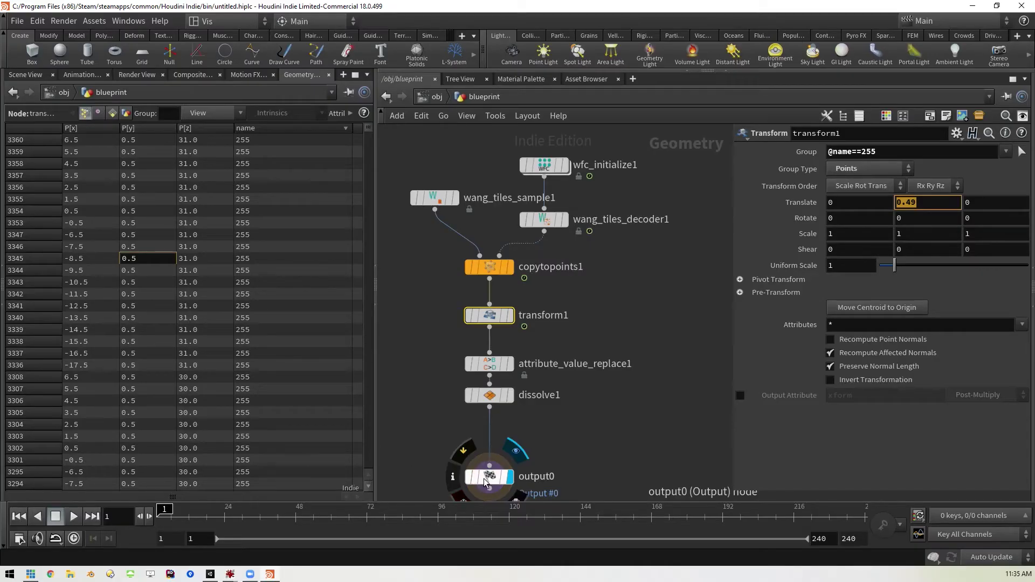
Move the output0 node closer to dissolve1, select it to check its points, and save the updated skid_blueprint digital asset.
{"action": "left_click_drag", "start_coordinate": [485, 481], "coordinate": [487, 457]}
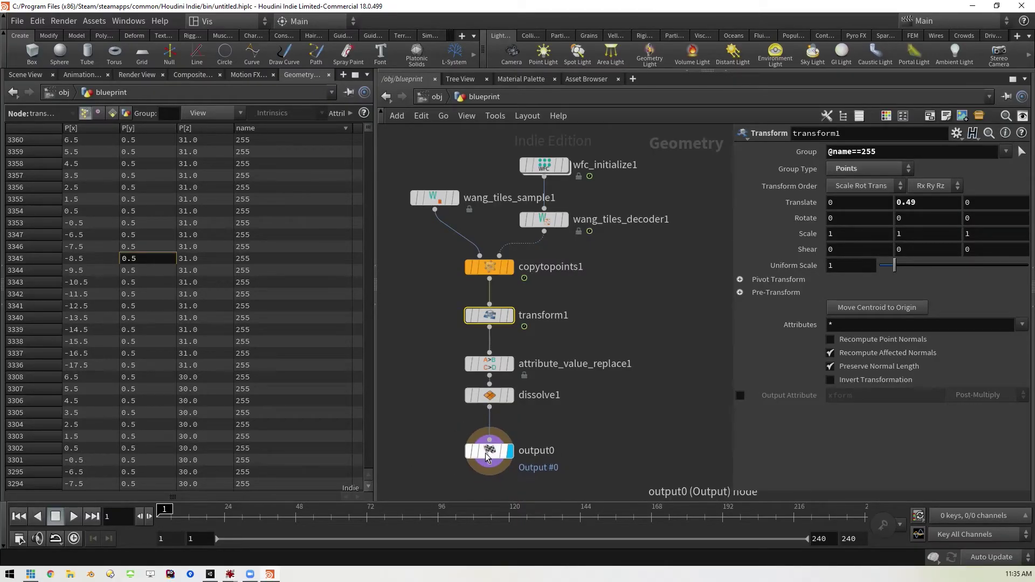
{"action": "right_click", "coordinate": [489, 456]}
{"action": "mouse_move", "coordinate": [524, 477]}
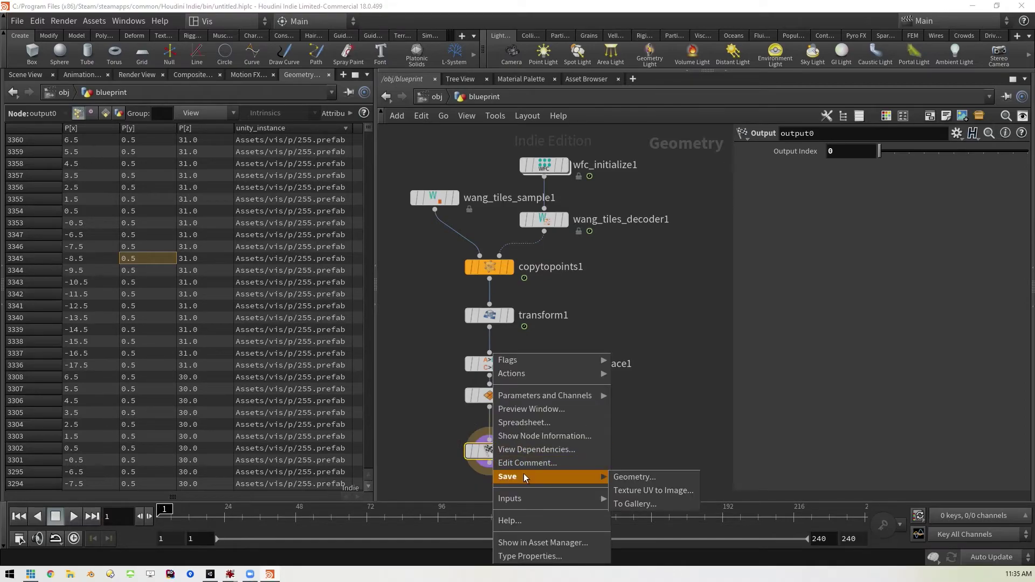
{"action": "left_click", "coordinate": [415, 457]}
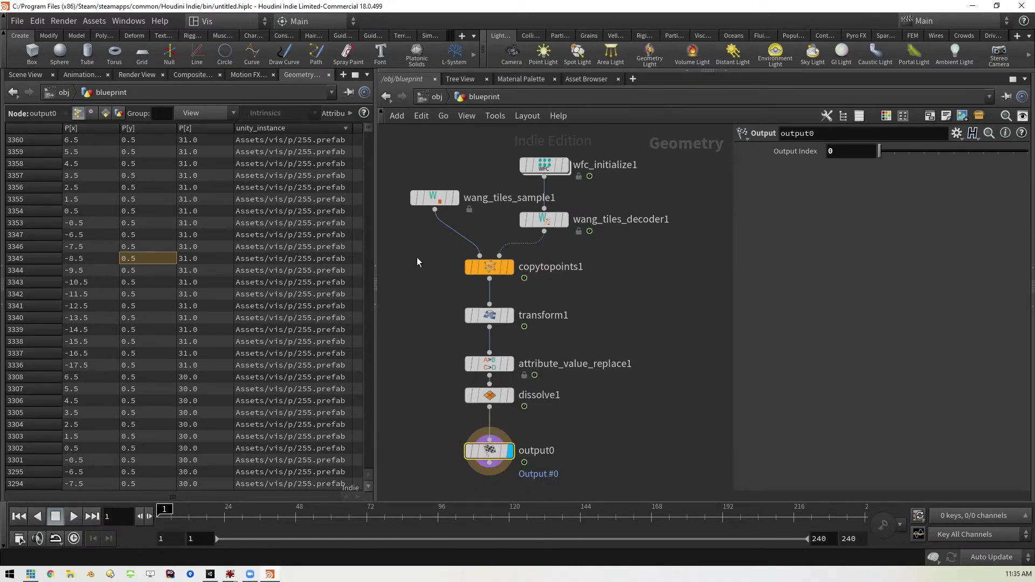
{"action": "left_click", "coordinate": [92, 22]}
{"action": "mouse_move", "coordinate": [107, 86]}
{"action": "left_click", "coordinate": [289, 85]}
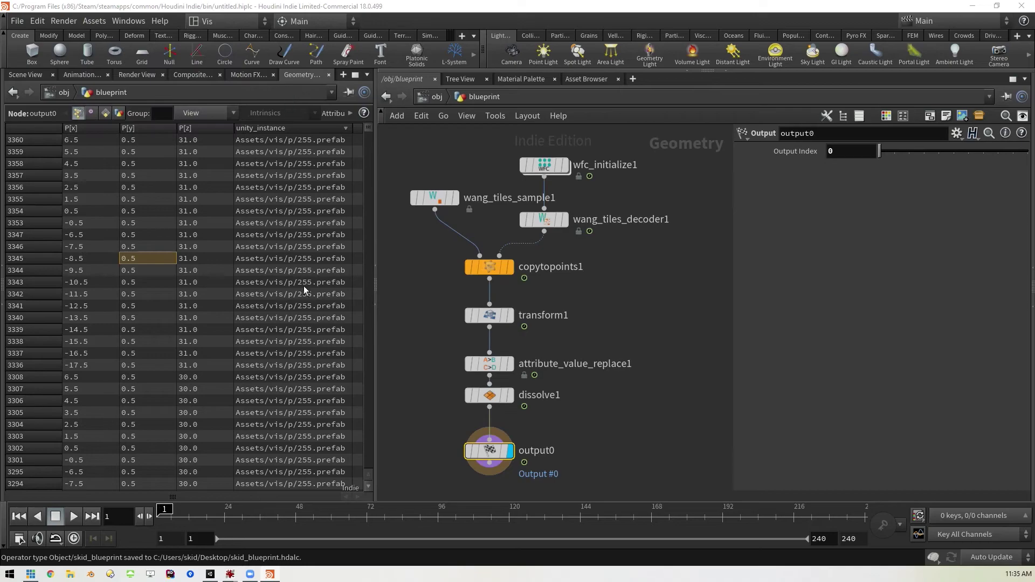
Switch to Unity, select skid_blueprint1 in the scene hierarchy, and rebuild the Houdini asset.
{"action": "left_click", "coordinate": [270, 575]}
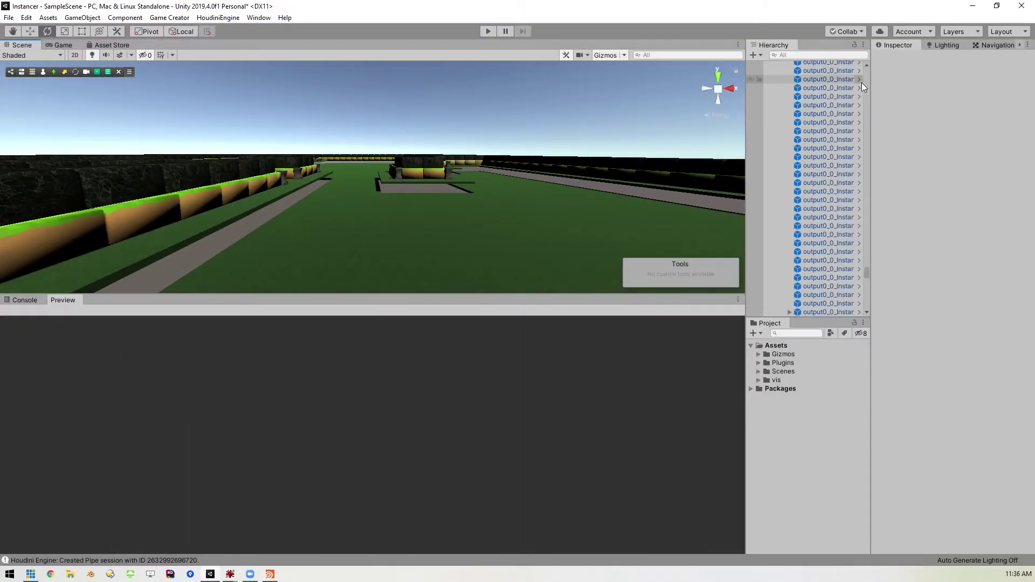
{"action": "scroll", "coordinate": [863, 264], "scroll_direction": "down", "scroll_amount": 5}
{"action": "left_click_drag", "start_coordinate": [867, 270], "coordinate": [874, 61]}
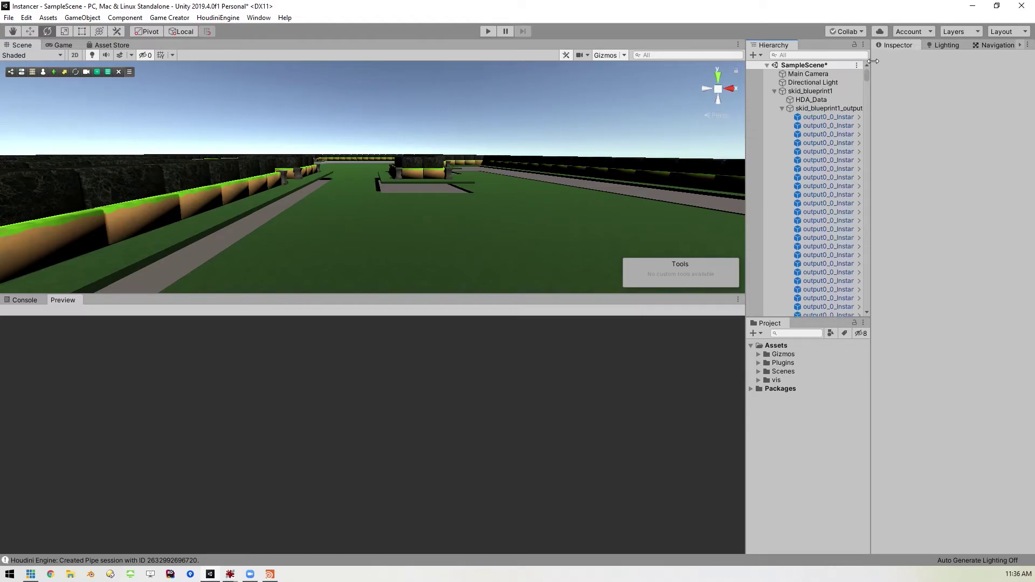
{"action": "left_click", "coordinate": [788, 92]}
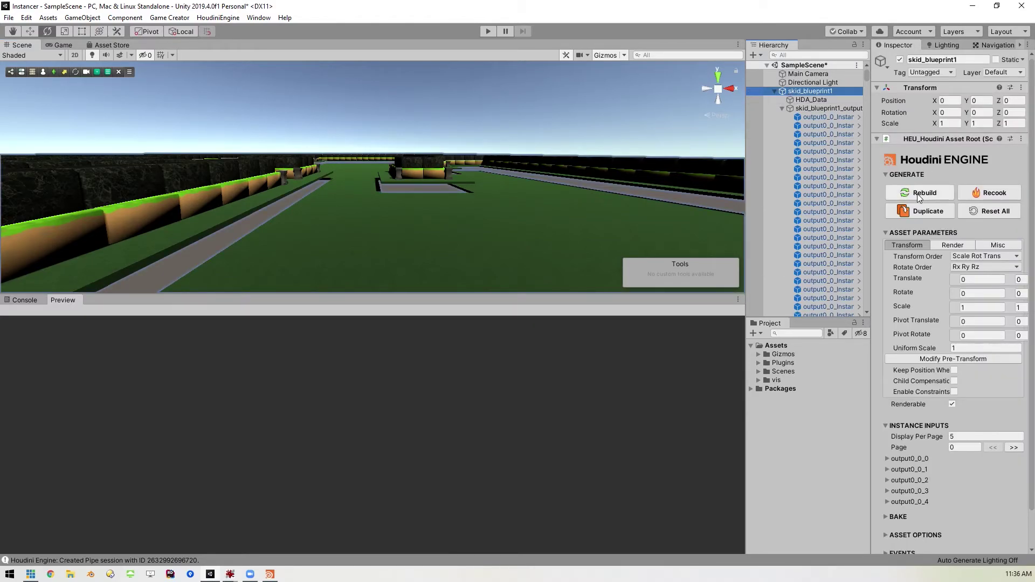
{"action": "left_click", "coordinate": [917, 195]}
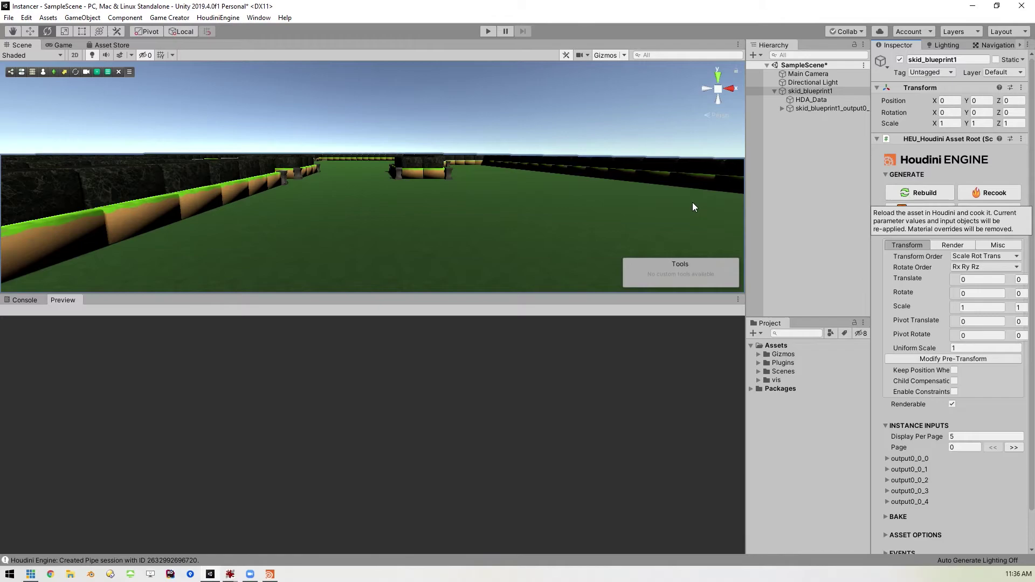
Examine the rebuilt layout from several angles and enlarge the scene view.
{"action": "middle_click_drag", "start_coordinate": [519, 219], "coordinate": [457, 190]}
{"action": "scroll", "coordinate": [454, 198], "scroll_direction": "down", "scroll_amount": 3}
{"action": "scroll", "coordinate": [391, 215], "scroll_direction": "down", "scroll_amount": 4}
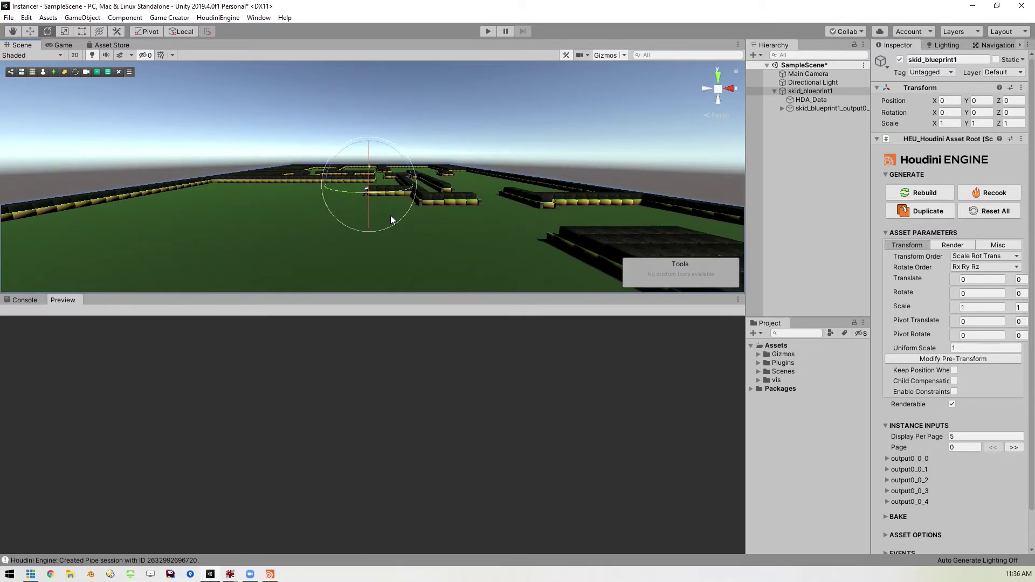
{"action": "middle_click_drag", "start_coordinate": [367, 239], "coordinate": [386, 245]}
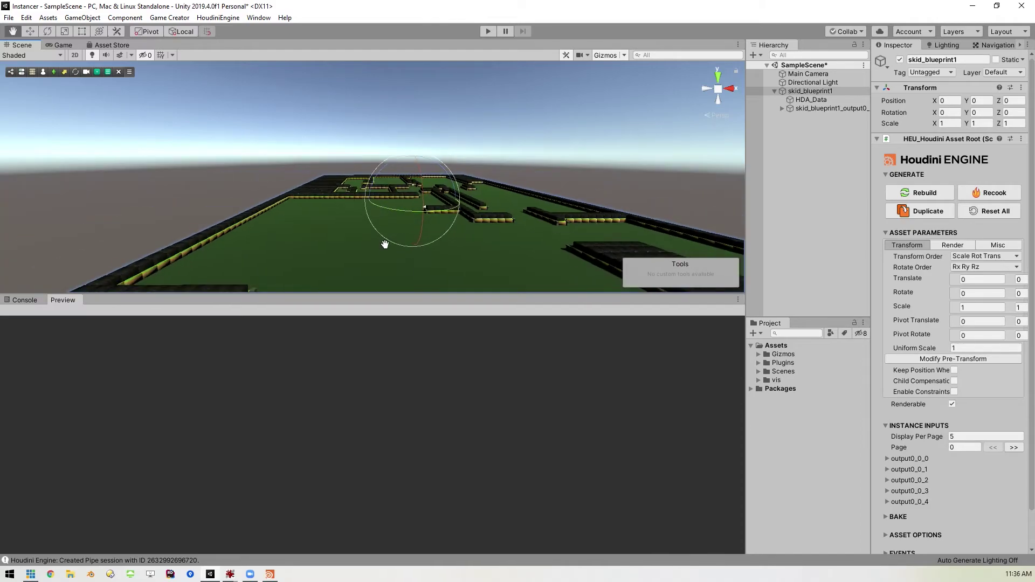
{"action": "right_click_drag", "start_coordinate": [386, 245], "coordinate": [432, 237]}
{"action": "middle_click_drag", "start_coordinate": [432, 237], "coordinate": [450, 220]}
{"action": "mouse_move", "coordinate": [486, 409]}
{"action": "left_mouse_down"}
{"action": "mouse_move", "coordinate": [485, 426]}
{"action": "mouse_move", "coordinate": [485, 408]}
{"action": "left_mouse_up"}
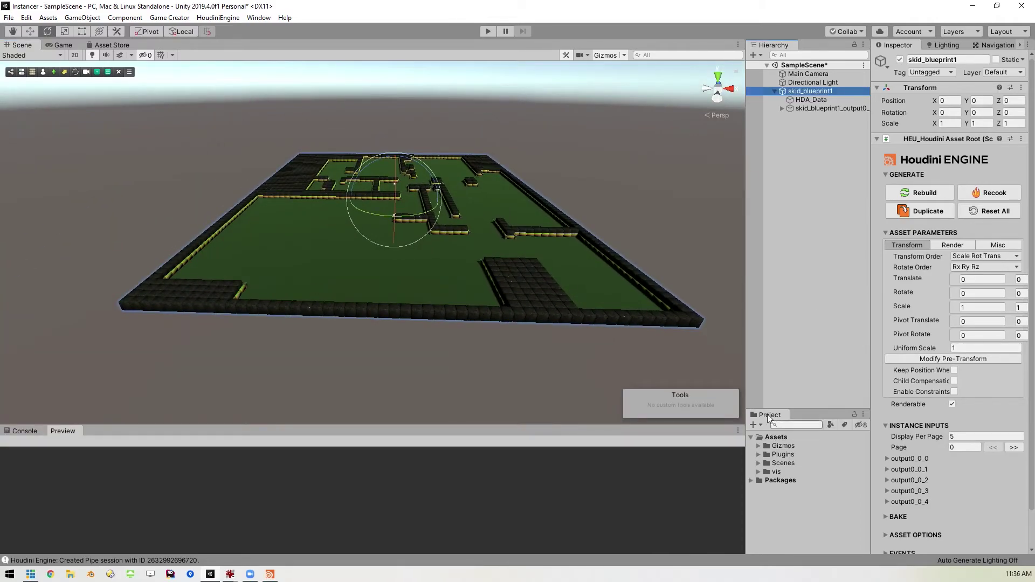
{"action": "right_click_drag", "start_coordinate": [496, 213], "coordinate": [374, 190]}
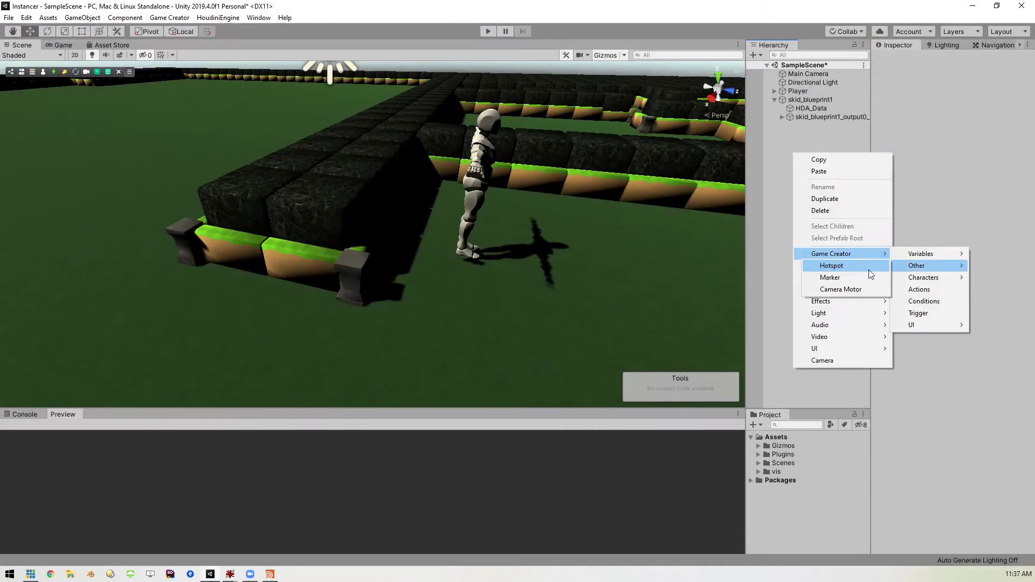
Add a Game Creator Camera Motor to the scene and play-test the level, walking, jumping and viewing the character from different distances and angles.
{"action": "left_click", "coordinate": [935, 268]}
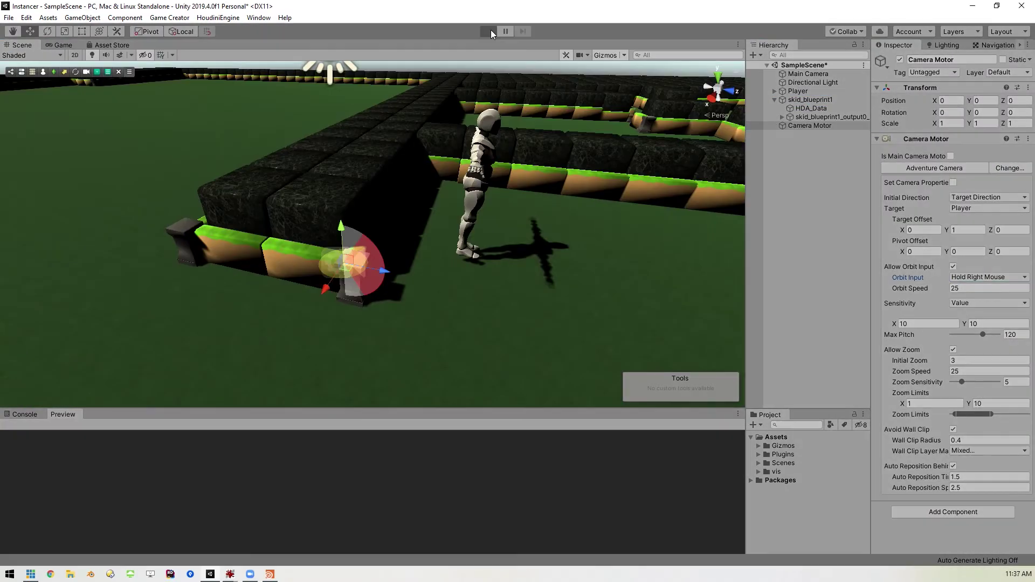
{"action": "left_click", "coordinate": [489, 31]}
{"action": "key", "text": "w"}
{"action": "scroll", "coordinate": [458, 141], "scroll_direction": "down", "scroll_amount": 3}
{"action": "right_click_drag", "start_coordinate": [446, 154], "coordinate": [37, 186]}
{"action": "key", "text": "space"}
{"action": "key", "text": "w"}
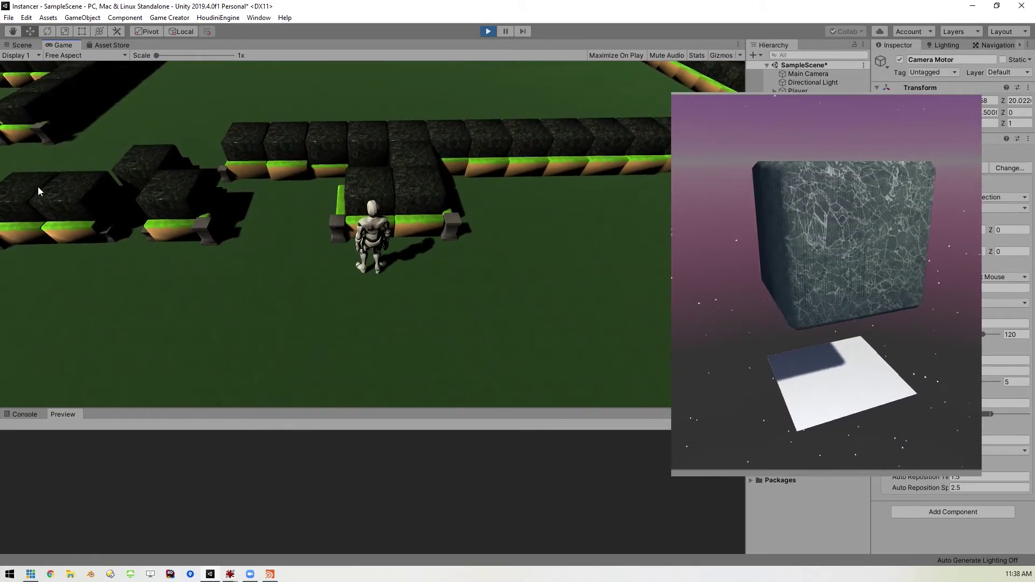
{"action": "scroll", "coordinate": [274, 214], "scroll_direction": "up", "scroll_amount": 3}
{"action": "right_click_drag", "start_coordinate": [274, 214], "coordinate": [307, 215]}
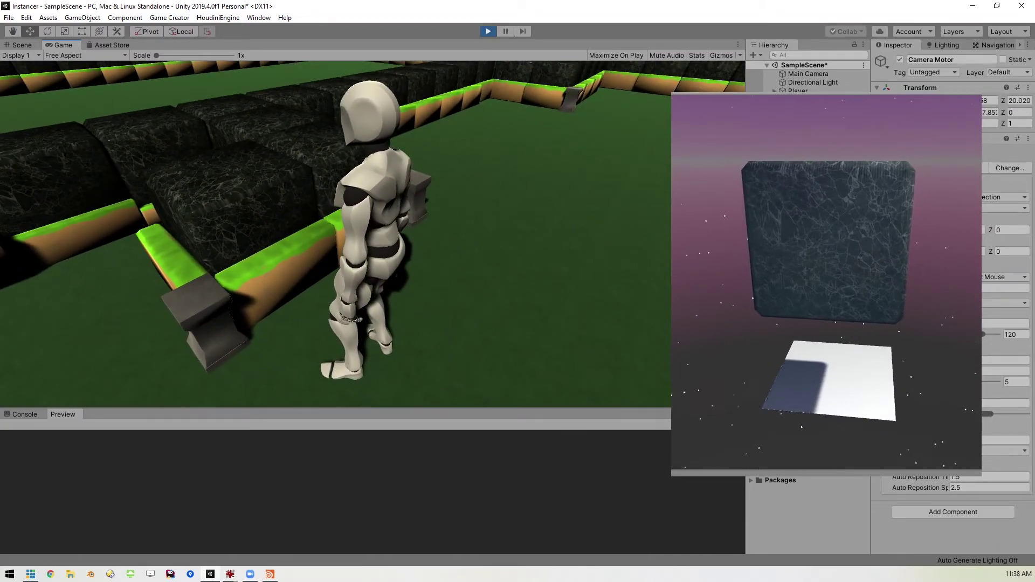
Turn off the Camera Motor's auto reposition behind option during play mode, walk the character beside the walls, and stop playing.
{"action": "left_click", "coordinate": [954, 467]}
{"action": "right_click_drag", "start_coordinate": [280, 249], "coordinate": [289, 221]}
{"action": "key", "text": "w"}
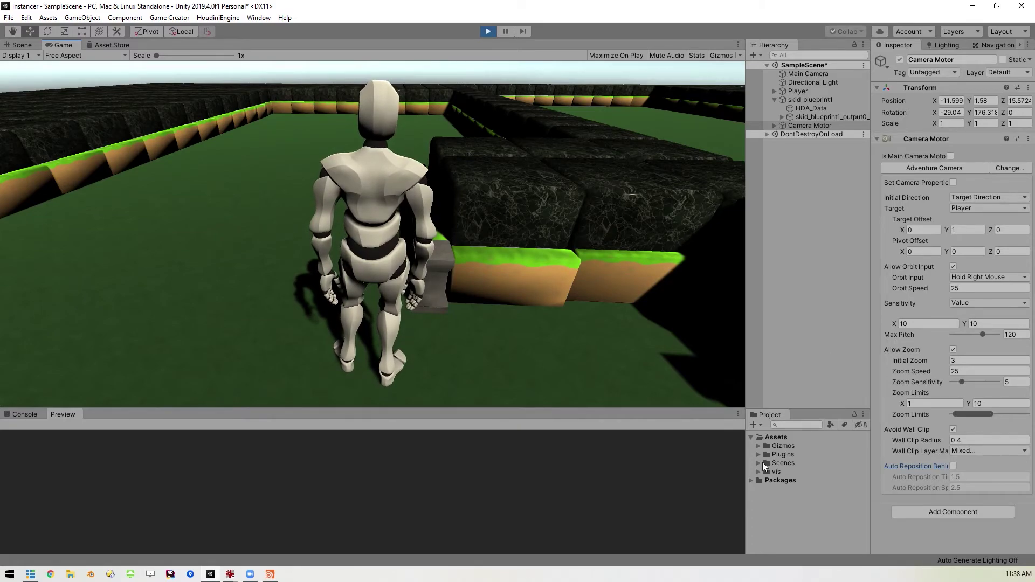
{"action": "left_click", "coordinate": [489, 30]}
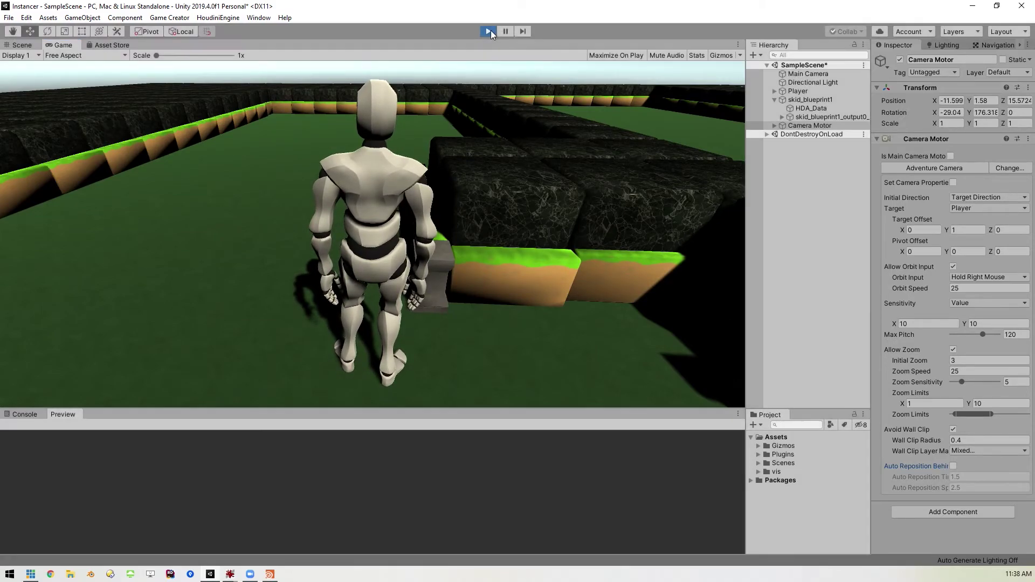
Set the Y scale of prefab 0 in the vis p folder to 3.
{"action": "left_click", "coordinate": [758, 472]}
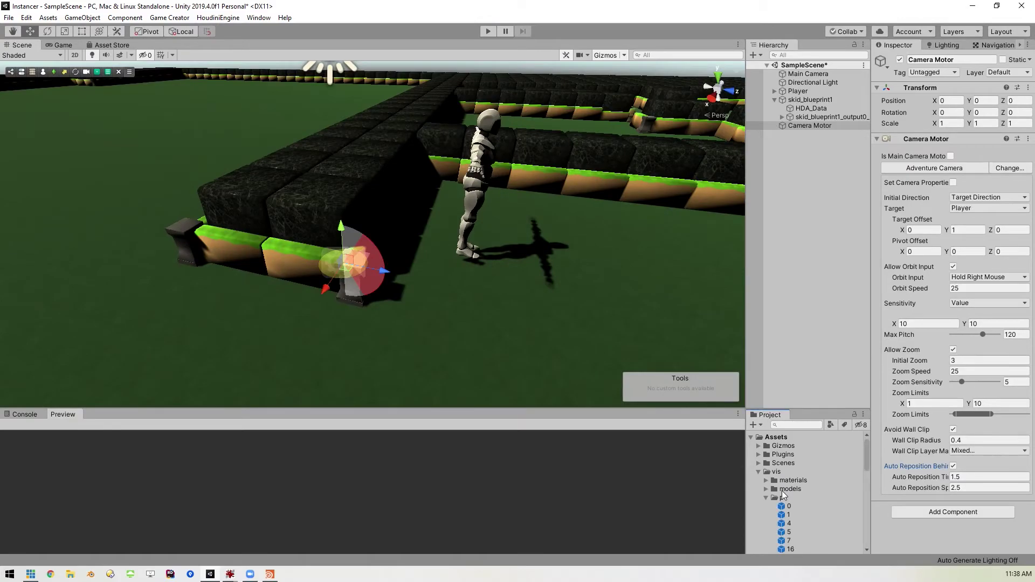
{"action": "left_click", "coordinate": [792, 507]}
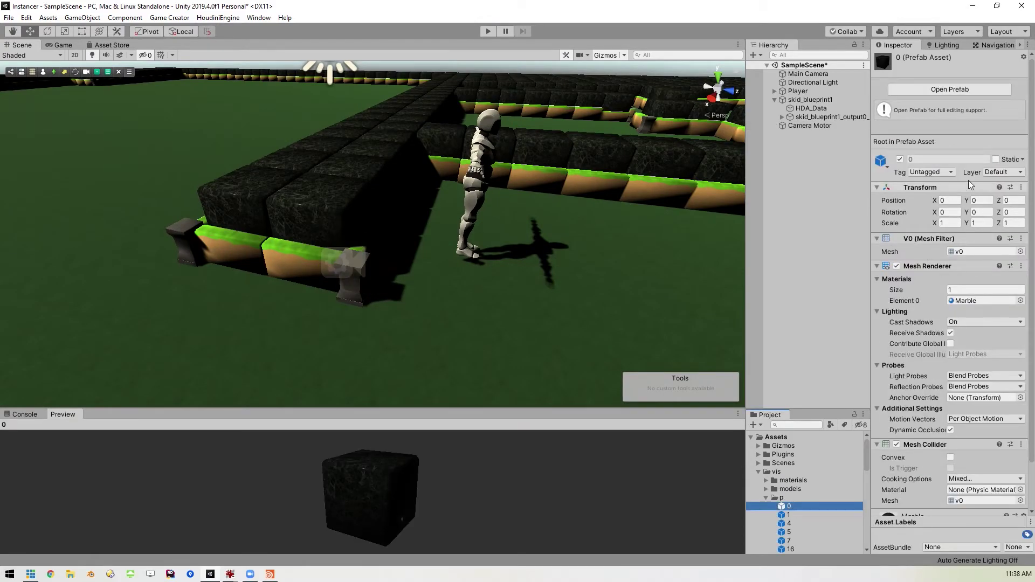
{"action": "left_click", "coordinate": [974, 223]}
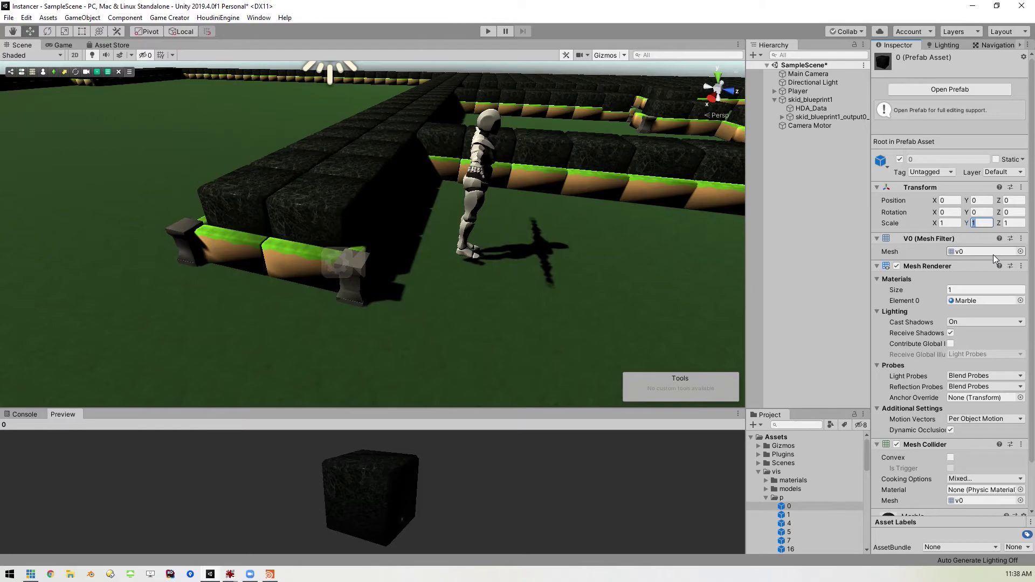
{"action": "type", "text": "3"}
{"action": "key", "text": "Return"}
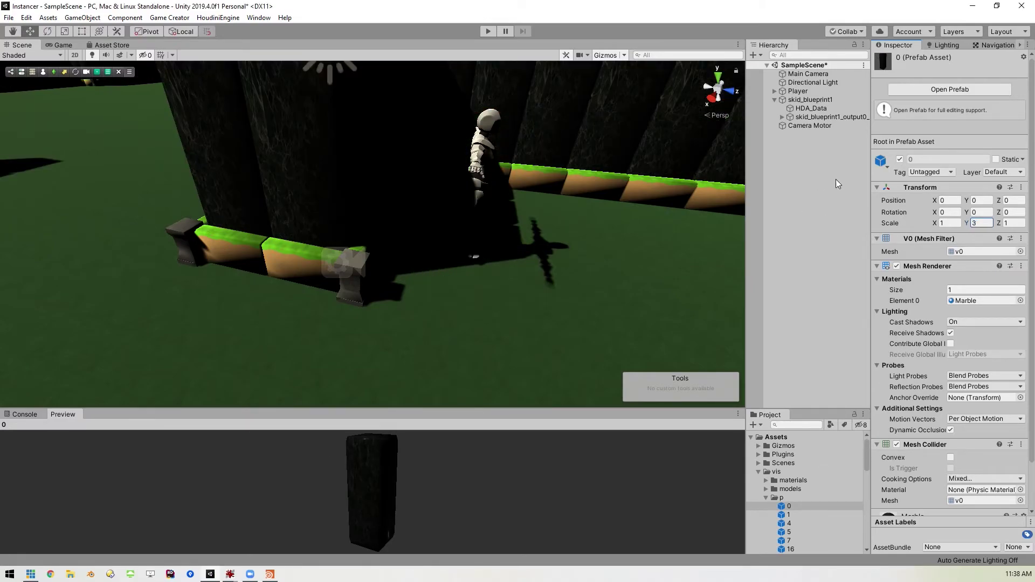
Play-test the level with the taller wall blocks, jumping and running through the corridors, and stop playing.
{"action": "left_click", "coordinate": [487, 31]}
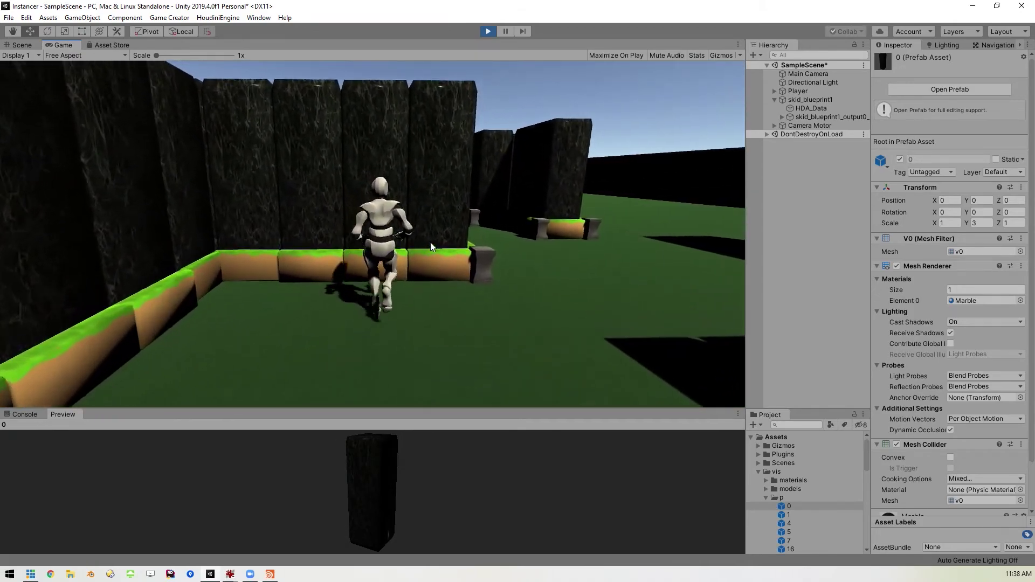
{"action": "key", "text": "space"}
{"action": "key", "text": "w"}
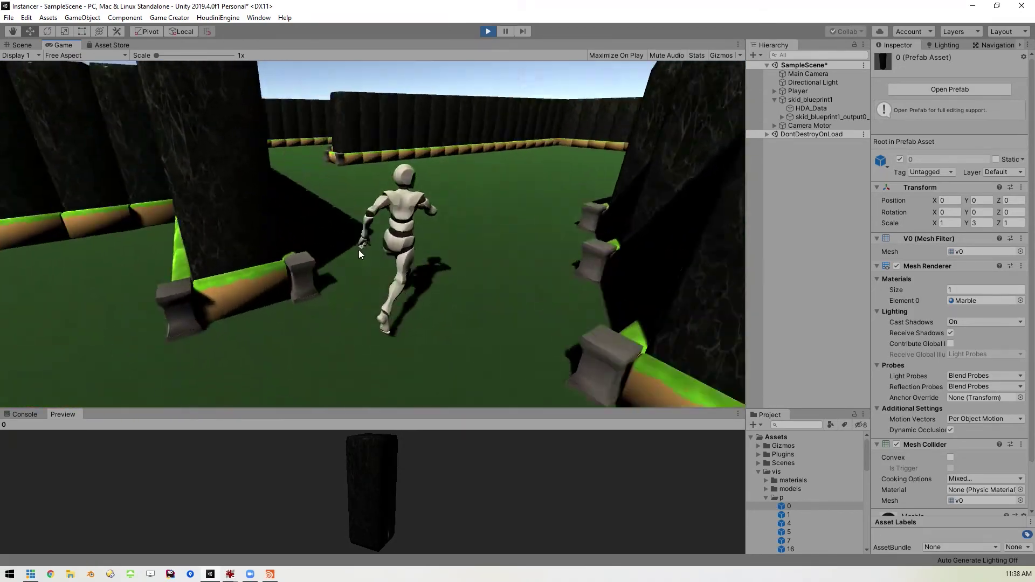
{"action": "key", "text": "w"}
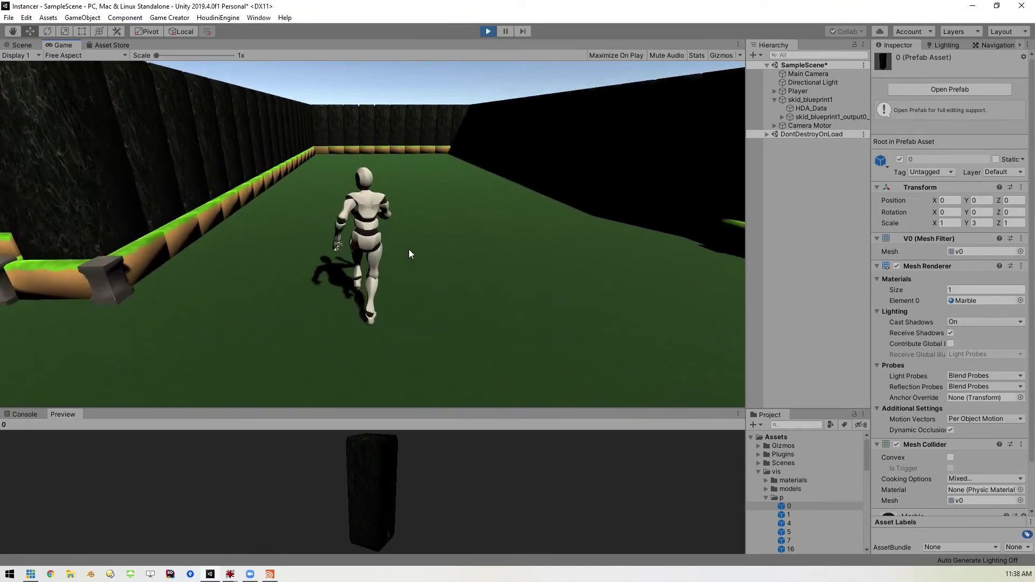
{"action": "key", "text": "w"}
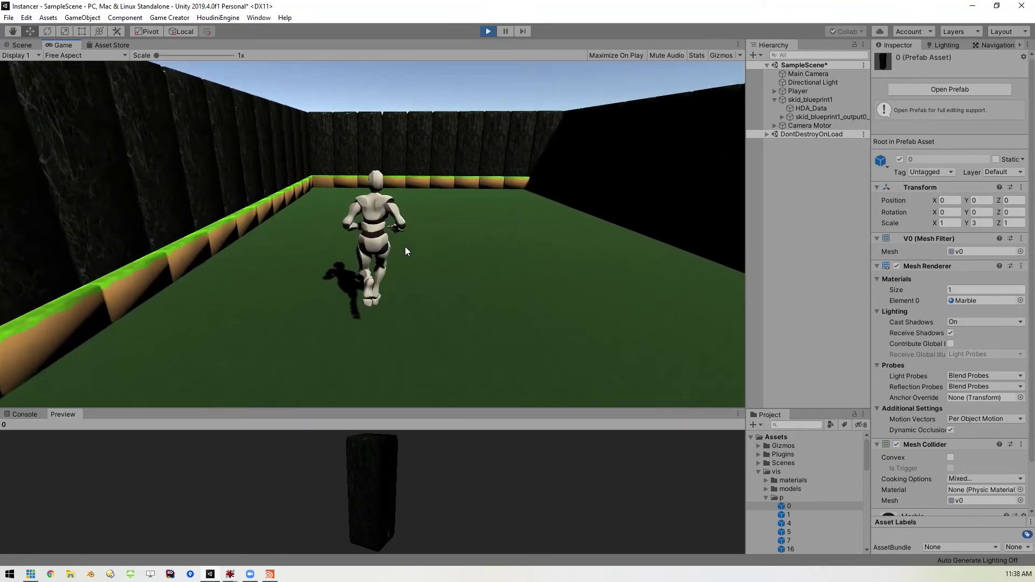
{"action": "key", "text": "w"}
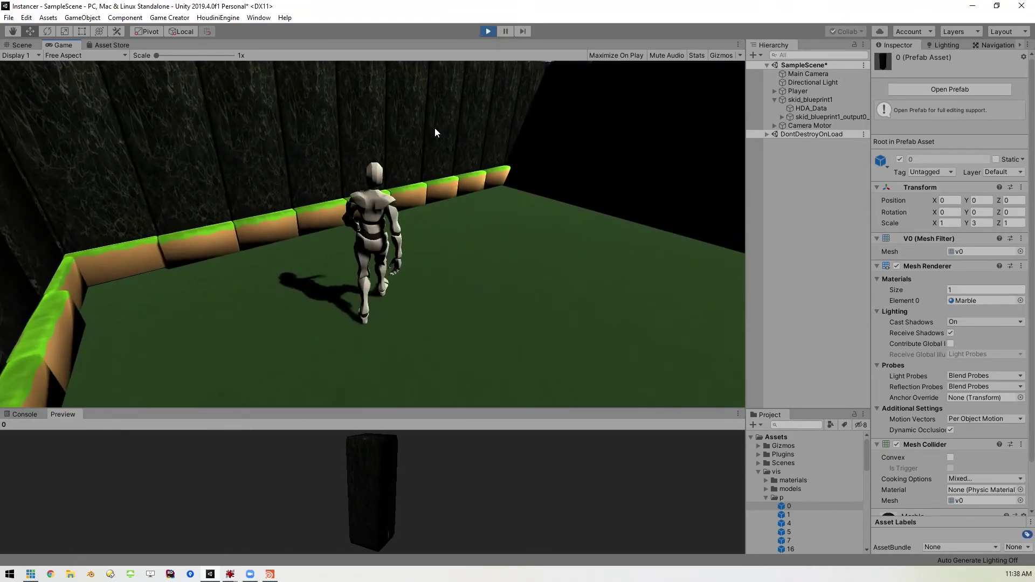
{"action": "left_click", "coordinate": [487, 31]}
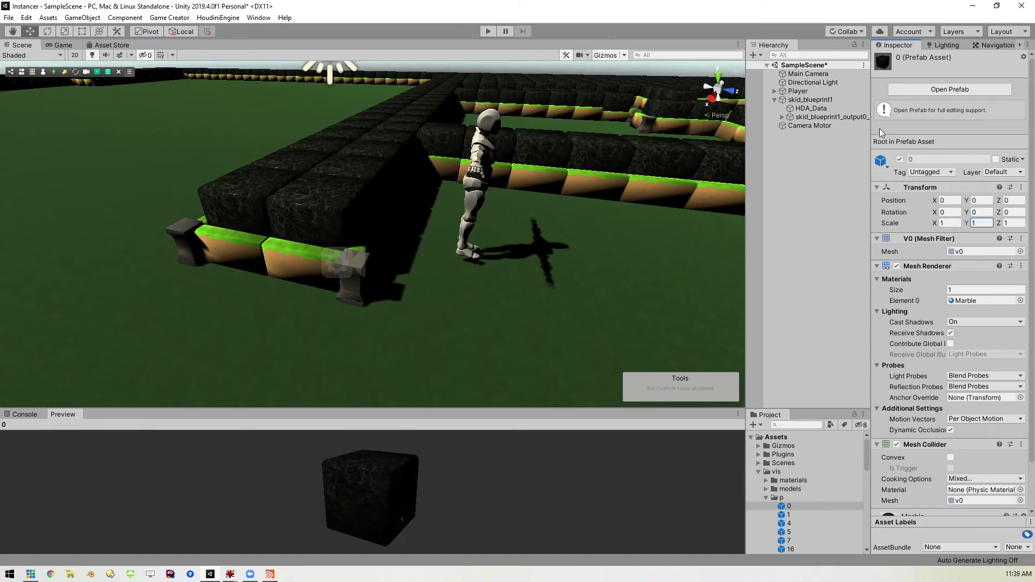
Set the skid_blueprint1 object's transform scale to 5 on X, Y and Z.
{"action": "left_click", "coordinate": [813, 99]}
{"action": "left_click", "coordinate": [954, 123]}
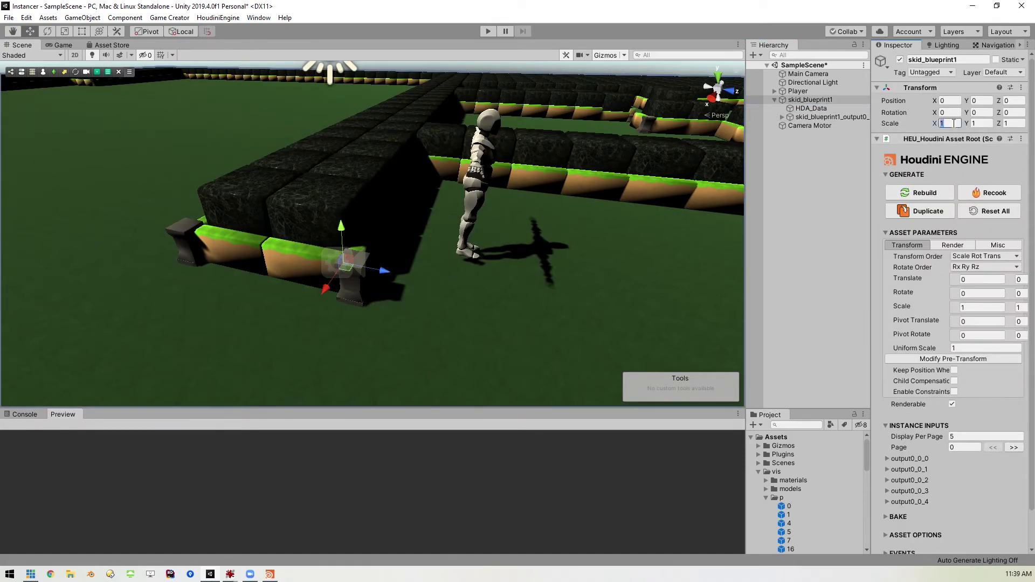
{"action": "type", "text": "5"}
{"action": "key", "text": "Tab"}
{"action": "type", "text": "5"}
{"action": "key", "text": "Tab"}
{"action": "type", "text": "5"}
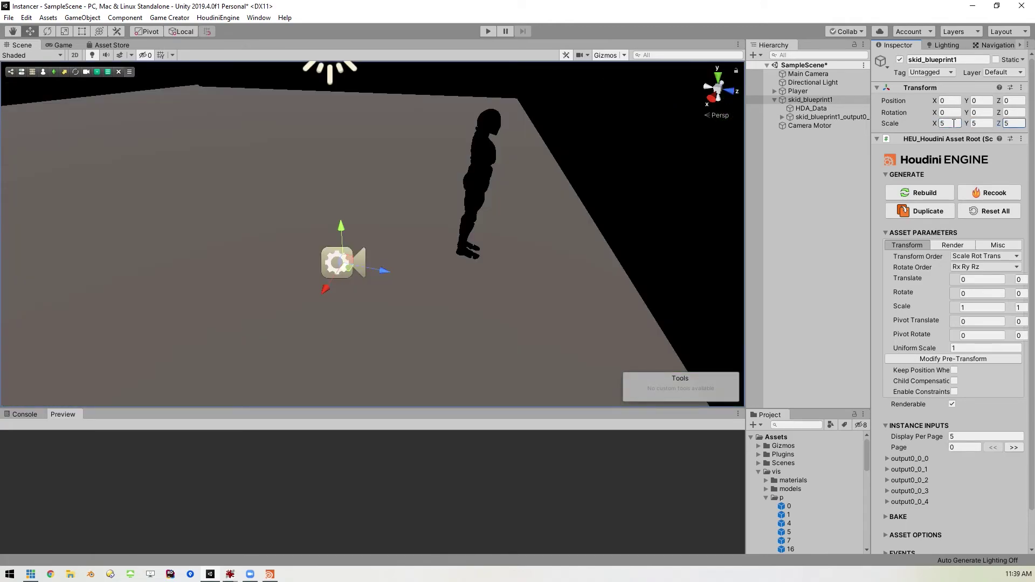
Try raising skid_blueprint1 to a Y position of about 3.32, and reselect it in the scene hierarchy.
{"action": "scroll", "coordinate": [555, 166], "scroll_direction": "down", "scroll_amount": 8}
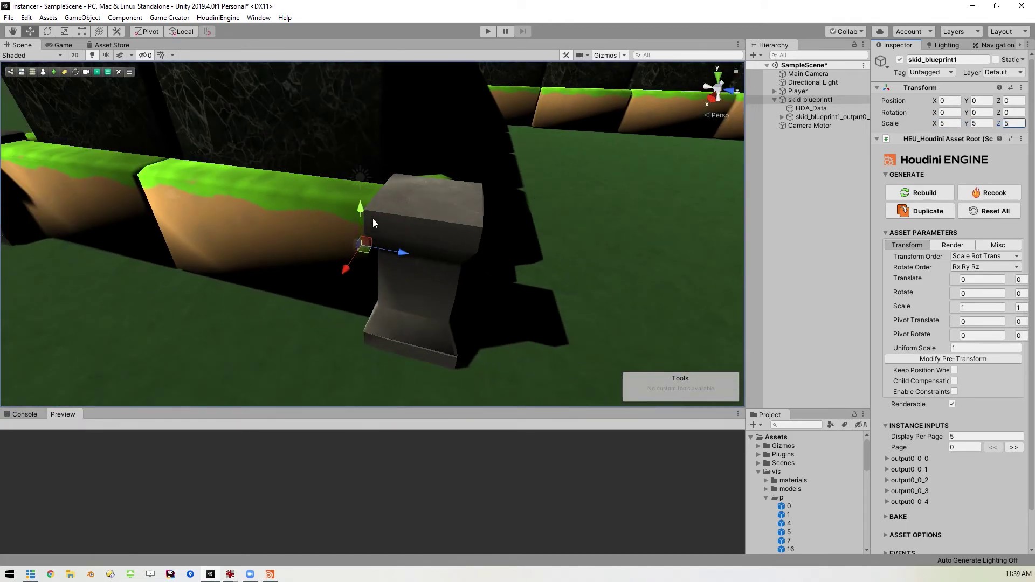
{"action": "left_click_drag", "start_coordinate": [361, 207], "coordinate": [361, 148]}
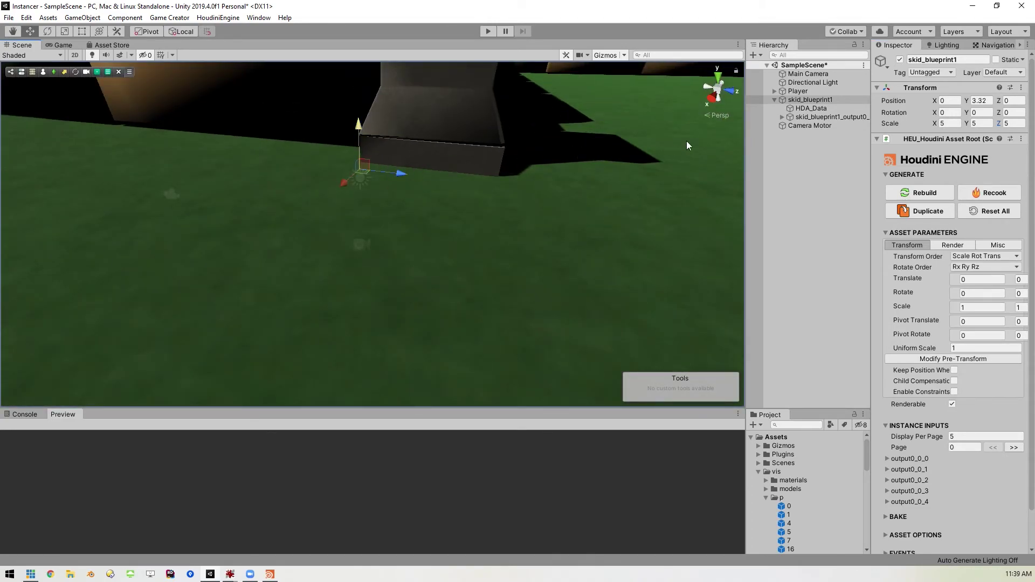
{"action": "left_click", "coordinate": [804, 97]}
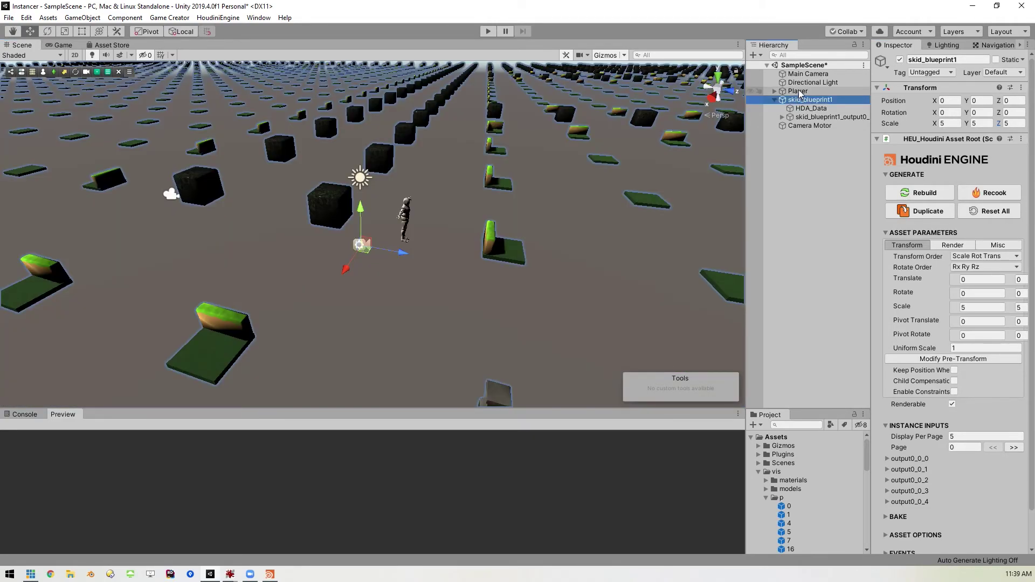
{"action": "left_click", "coordinate": [802, 91]}
{"action": "left_click", "coordinate": [810, 99]}
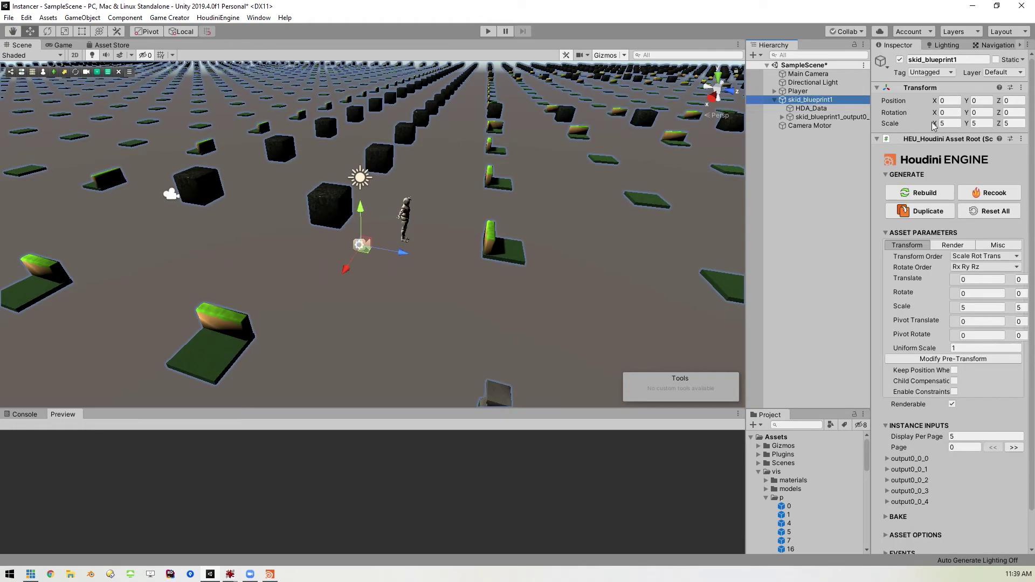
Set skid_blueprint1's transform scale to 1 on all axes and rebuild the Houdini asset.
{"action": "left_click", "coordinate": [952, 124]}
{"action": "type", "text": "1"}
{"action": "key", "text": "Tab"}
{"action": "type", "text": "1"}
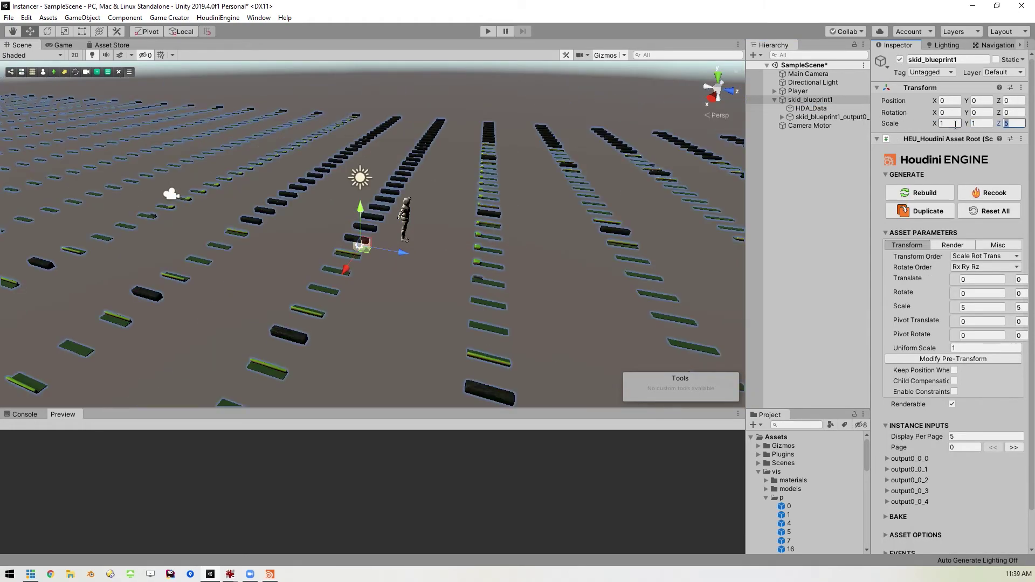
{"action": "key", "text": "Tab"}
{"action": "type", "text": "1"}
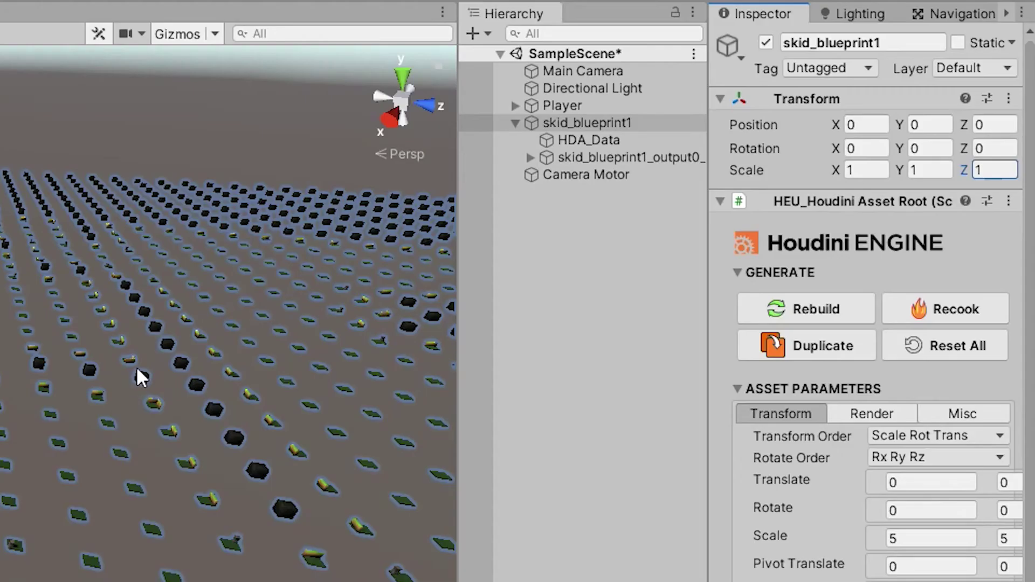
{"action": "left_click", "coordinate": [813, 311]}
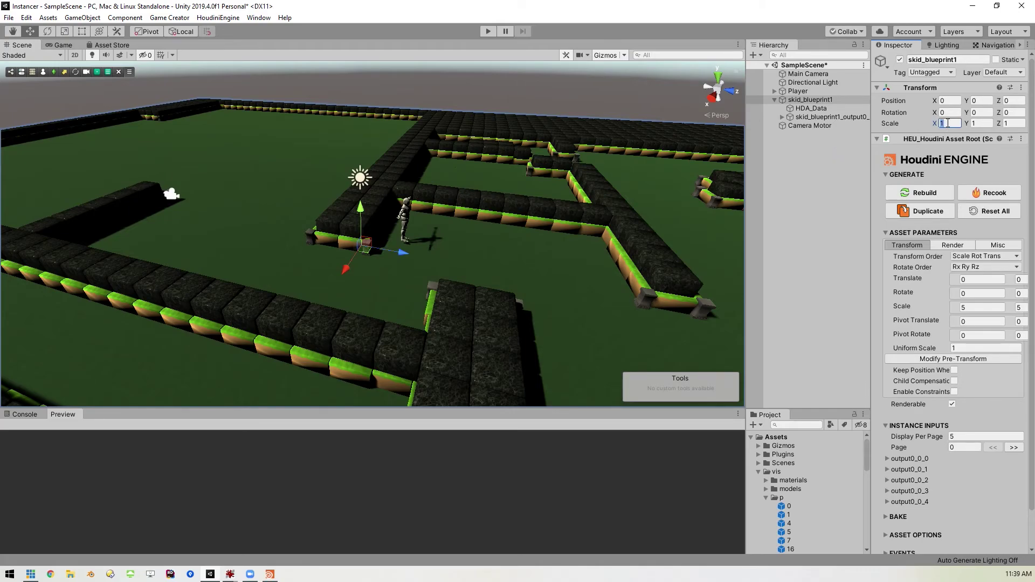
Scale the rebuilt skid_blueprint1 to 5 on the X, Y and Z axes.
{"action": "type", "text": "5"}
{"action": "key", "text": "Tab"}
{"action": "type", "text": "5"}
{"action": "key", "text": "Tab"}
{"action": "type", "text": "5"}
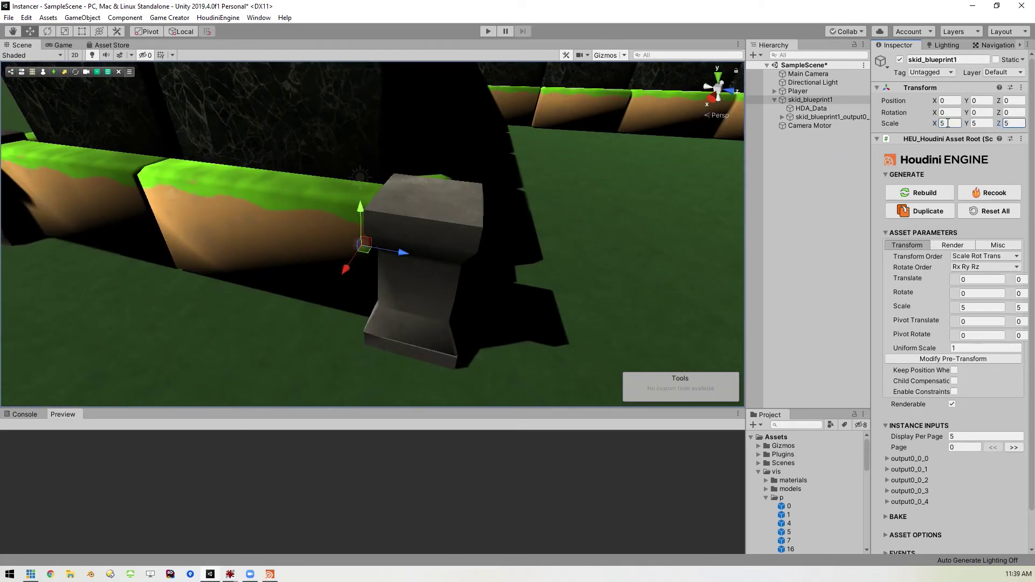
Move the Player up clear of the enlarged level's floor and along Z to about 5.49.
{"action": "left_click", "coordinate": [807, 91]}
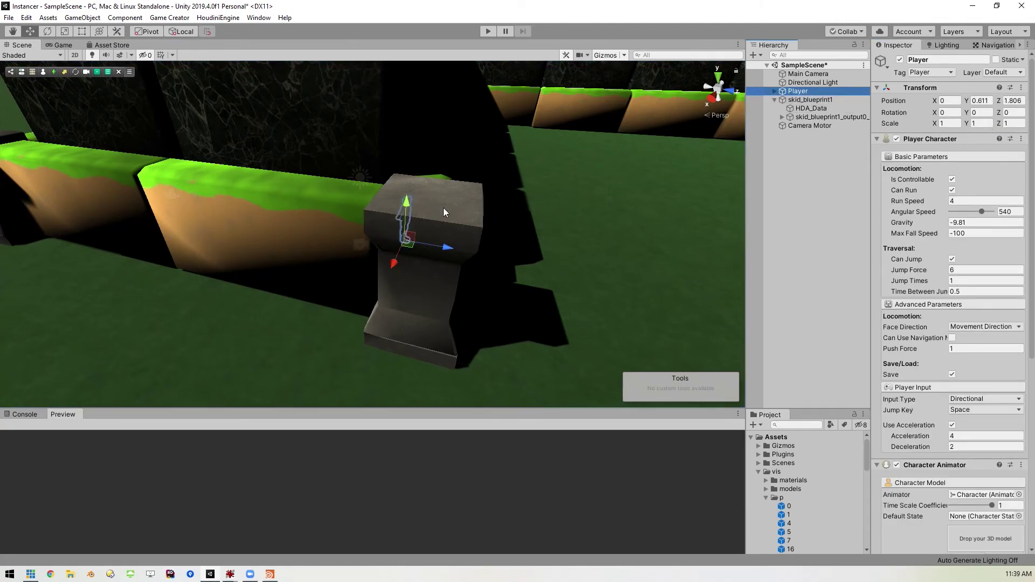
{"action": "left_click_drag", "start_coordinate": [406, 203], "coordinate": [552, 128]}
Play-test the enlarged level, running the character along the walls and across the open areas in several directions.
{"action": "left_click", "coordinate": [485, 31]}
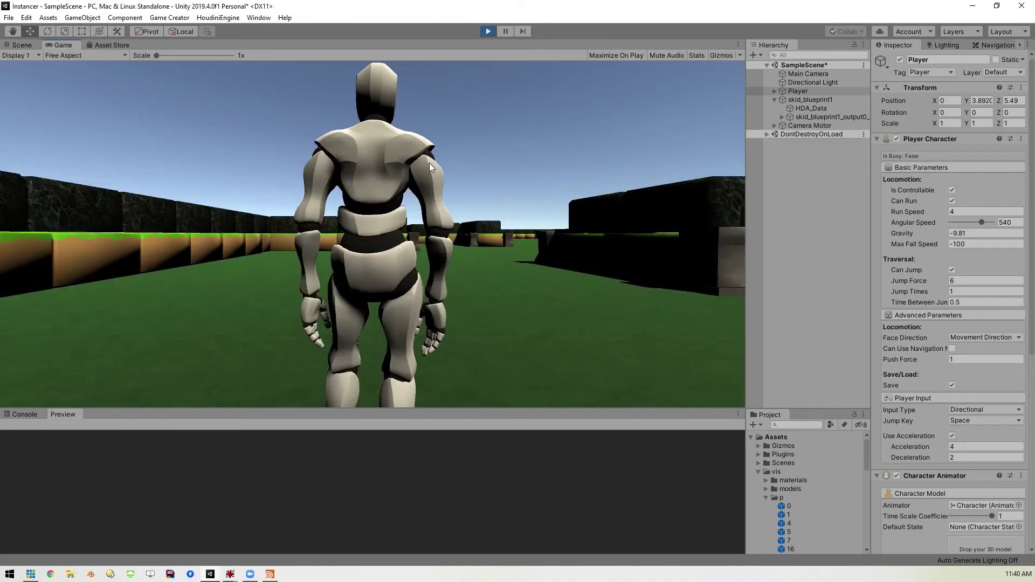
{"action": "key", "text": "w"}
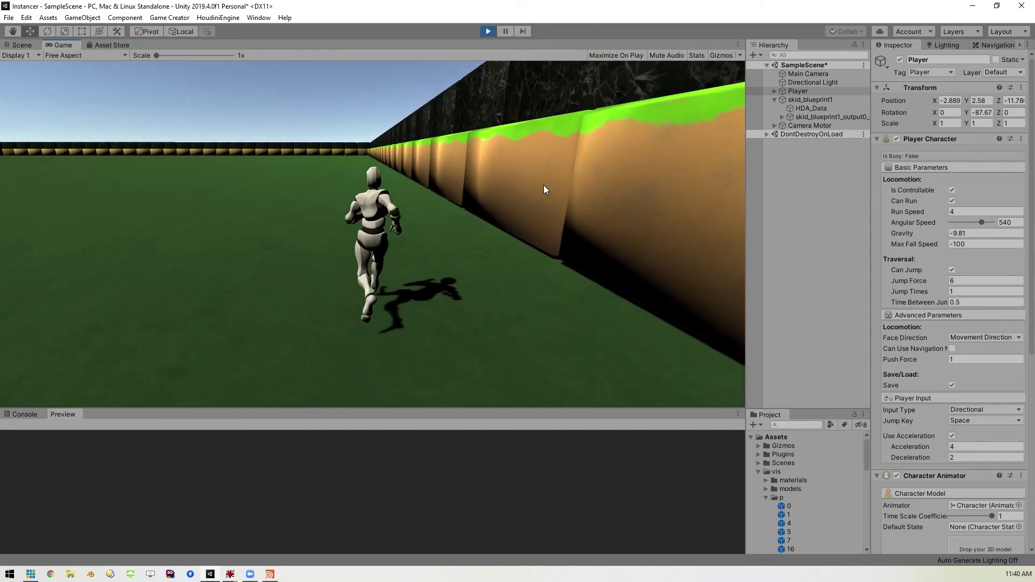
{"action": "key", "text": "d"}
{"action": "key", "text": "d"}
{"action": "key", "text": "w"}
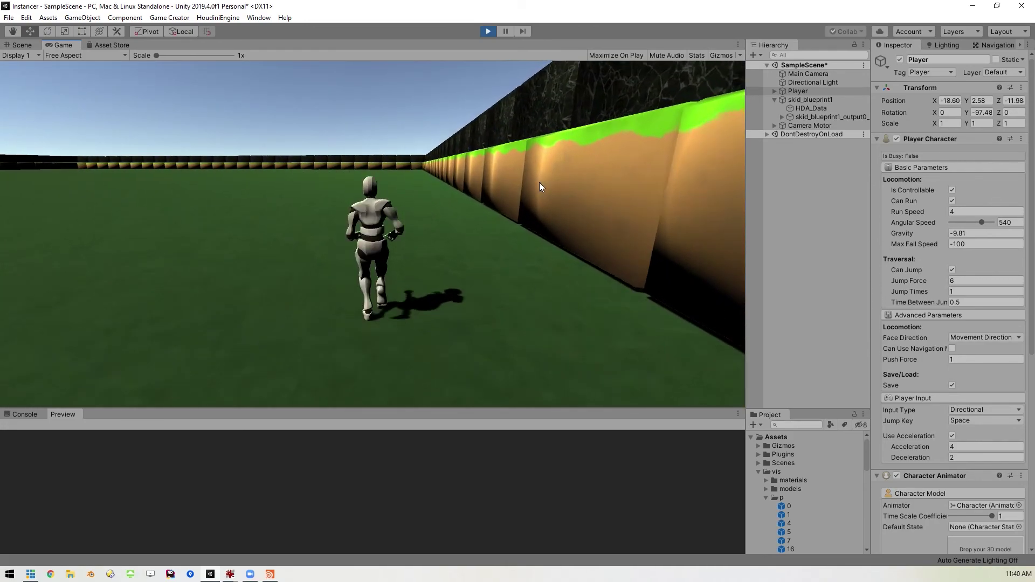
{"action": "key", "text": "d"}
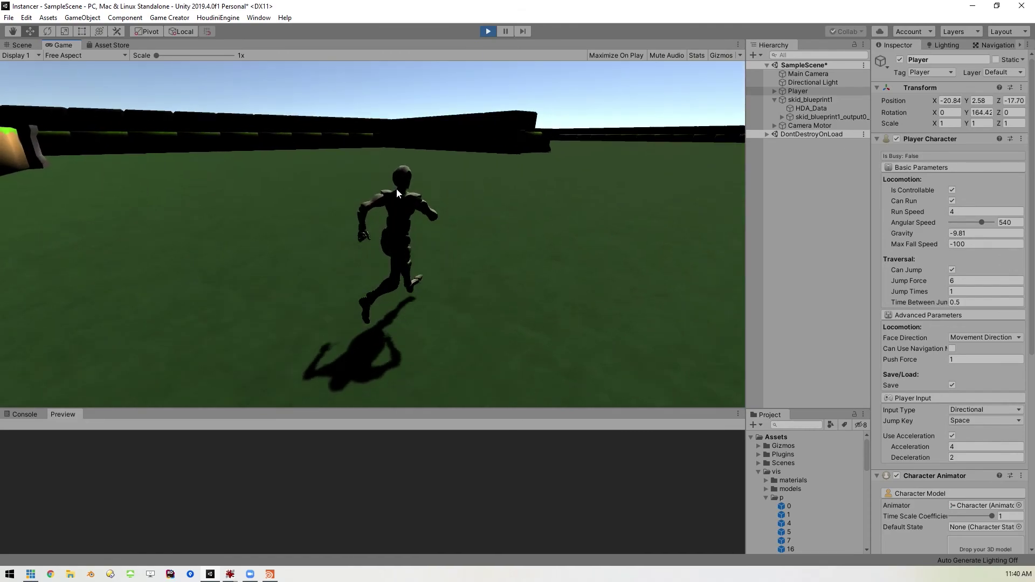
{"action": "key", "text": "a"}
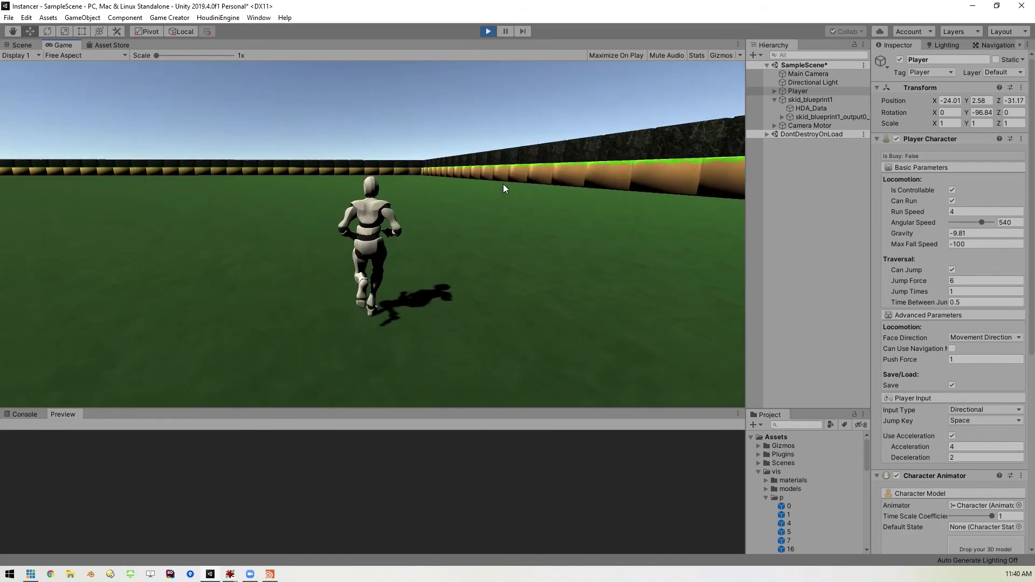
{"action": "key", "text": "d"}
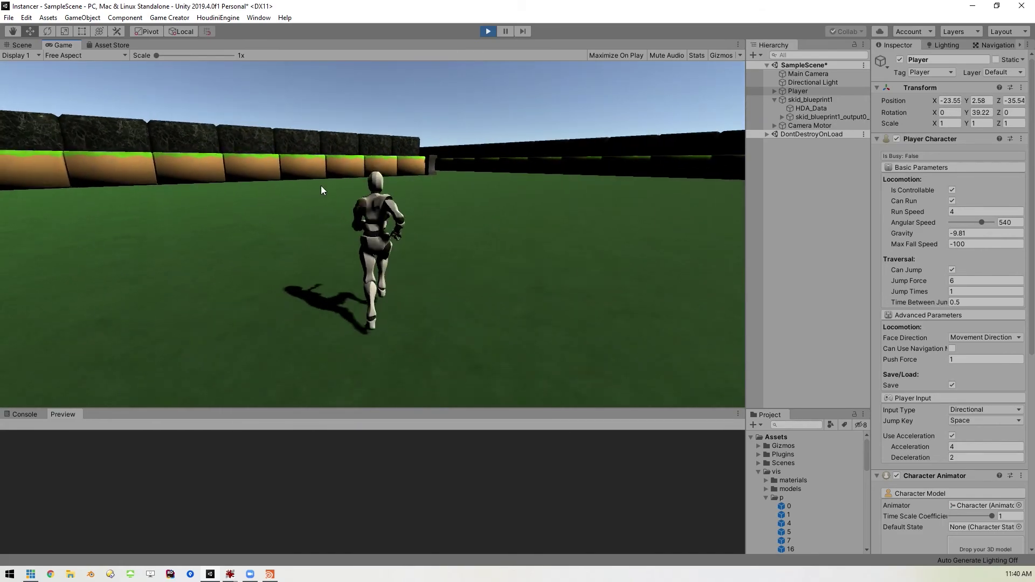
{"action": "key", "text": "space"}
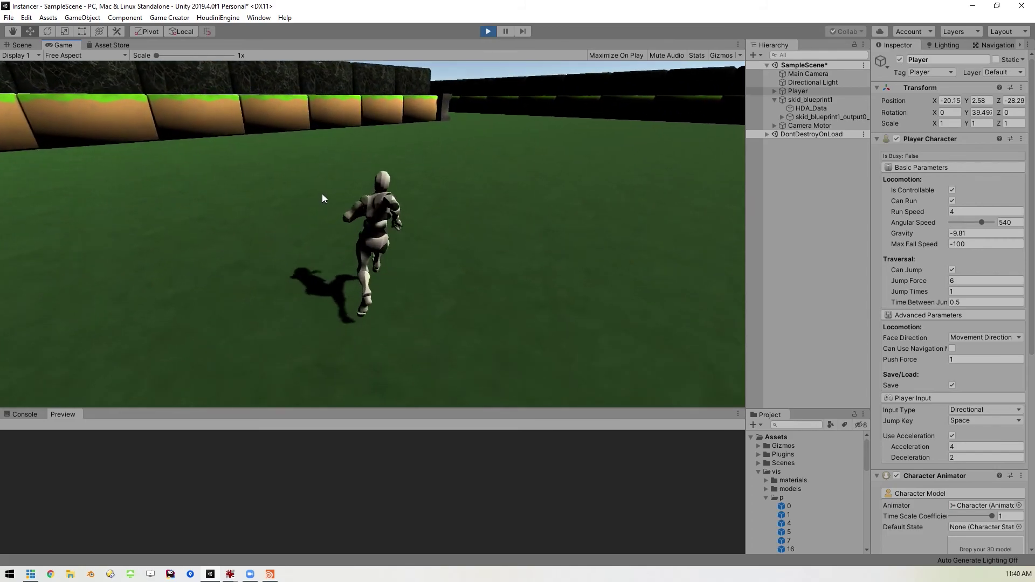